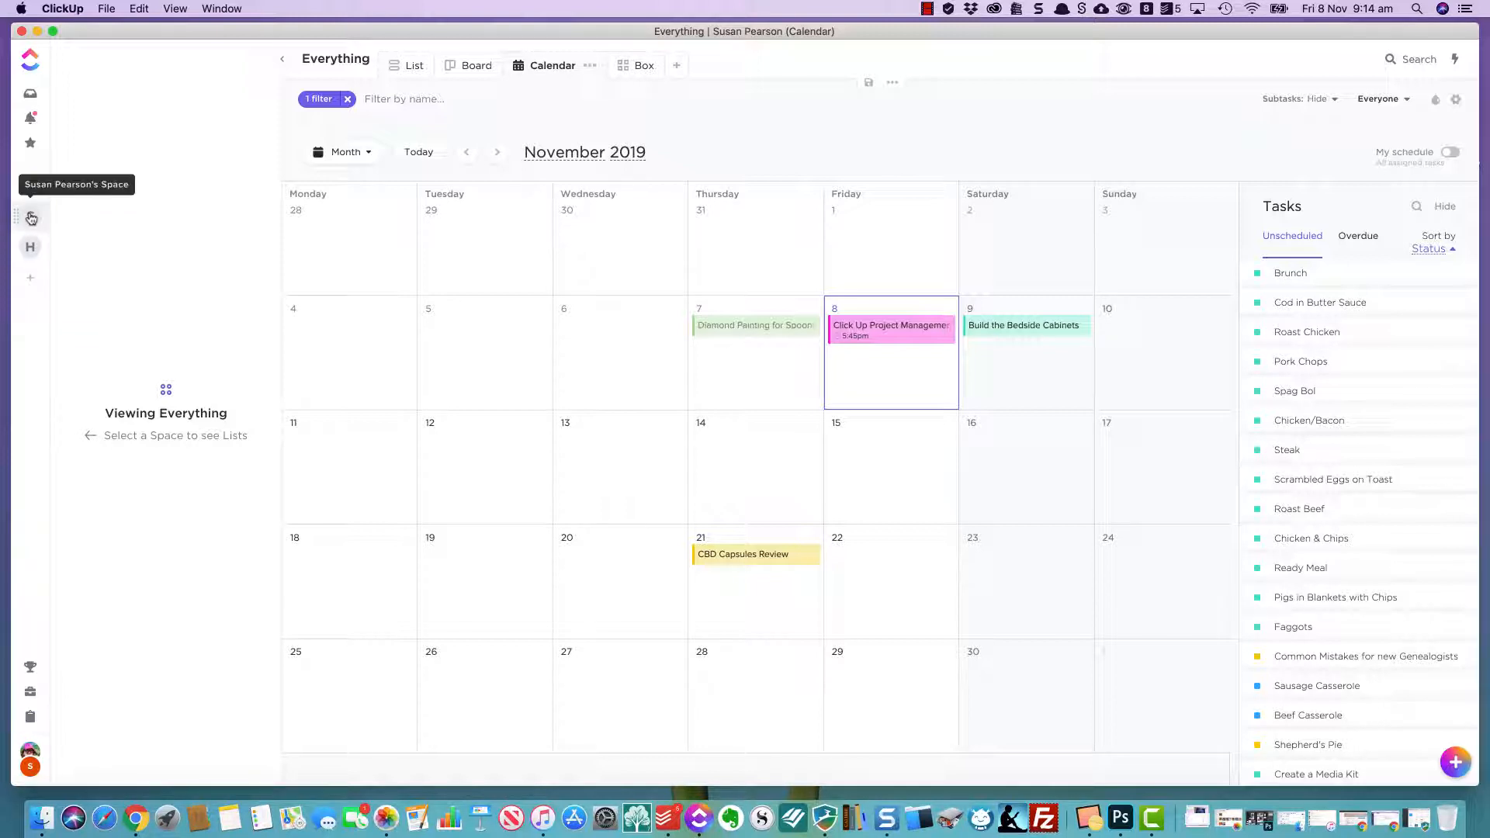
Look over the folders in the personal space, then open the Bedroom folder in the Household Management space.
click(31, 216)
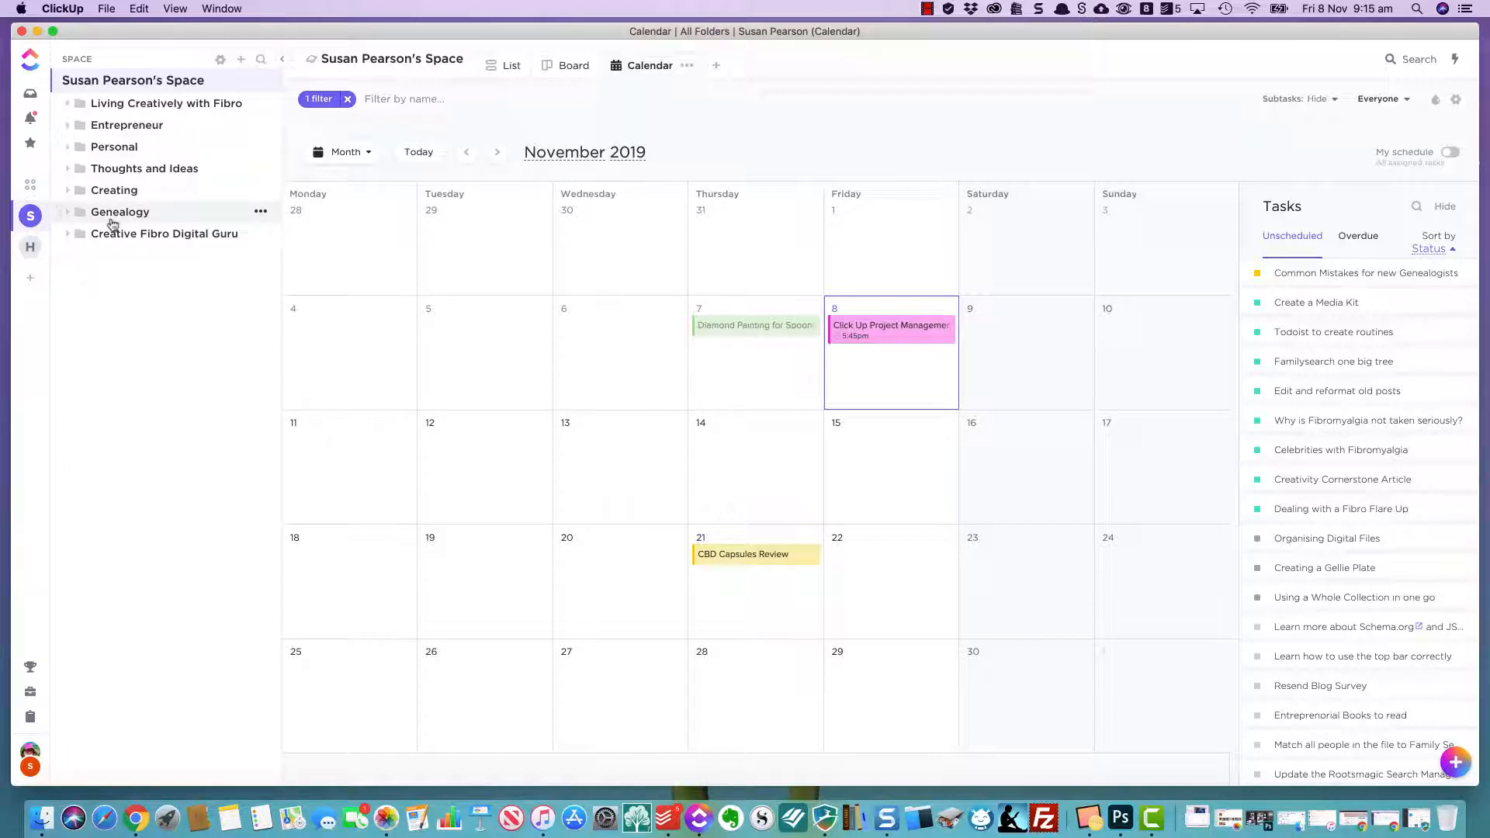
click(31, 247)
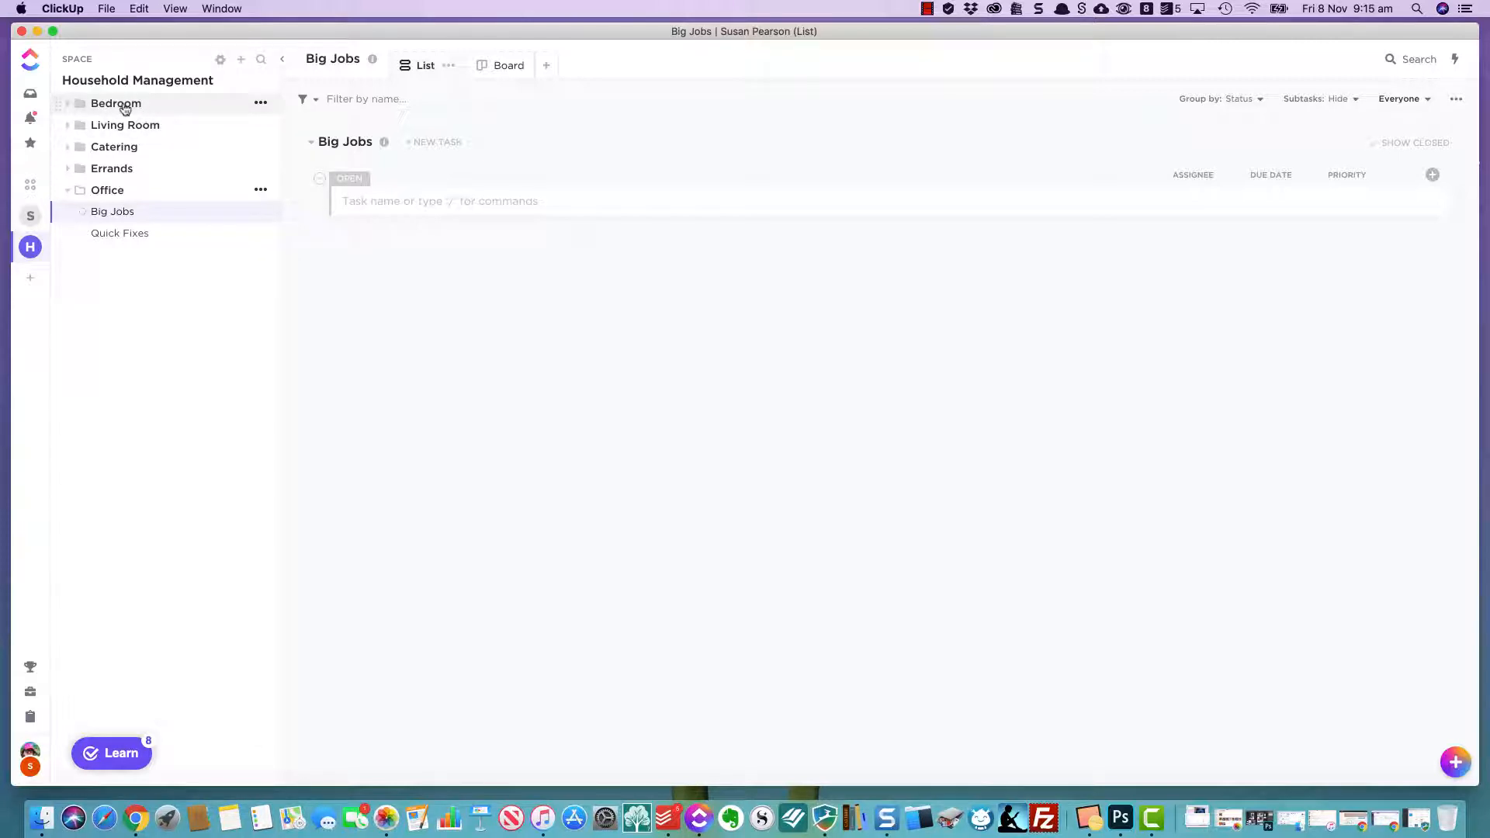
click(132, 106)
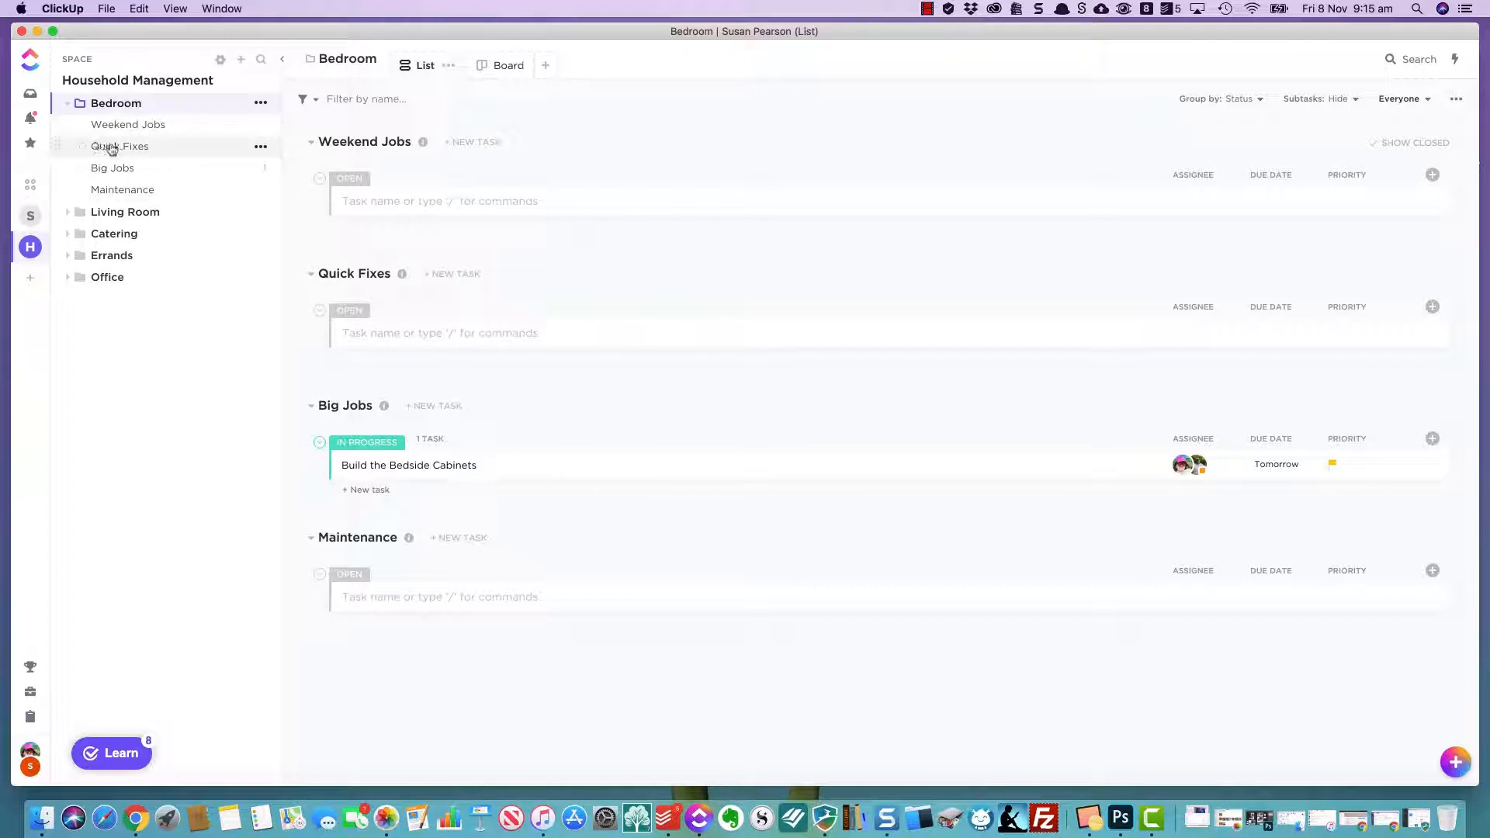
Add a Calendar view to the Catering folder in the Household Management space.
click(98, 236)
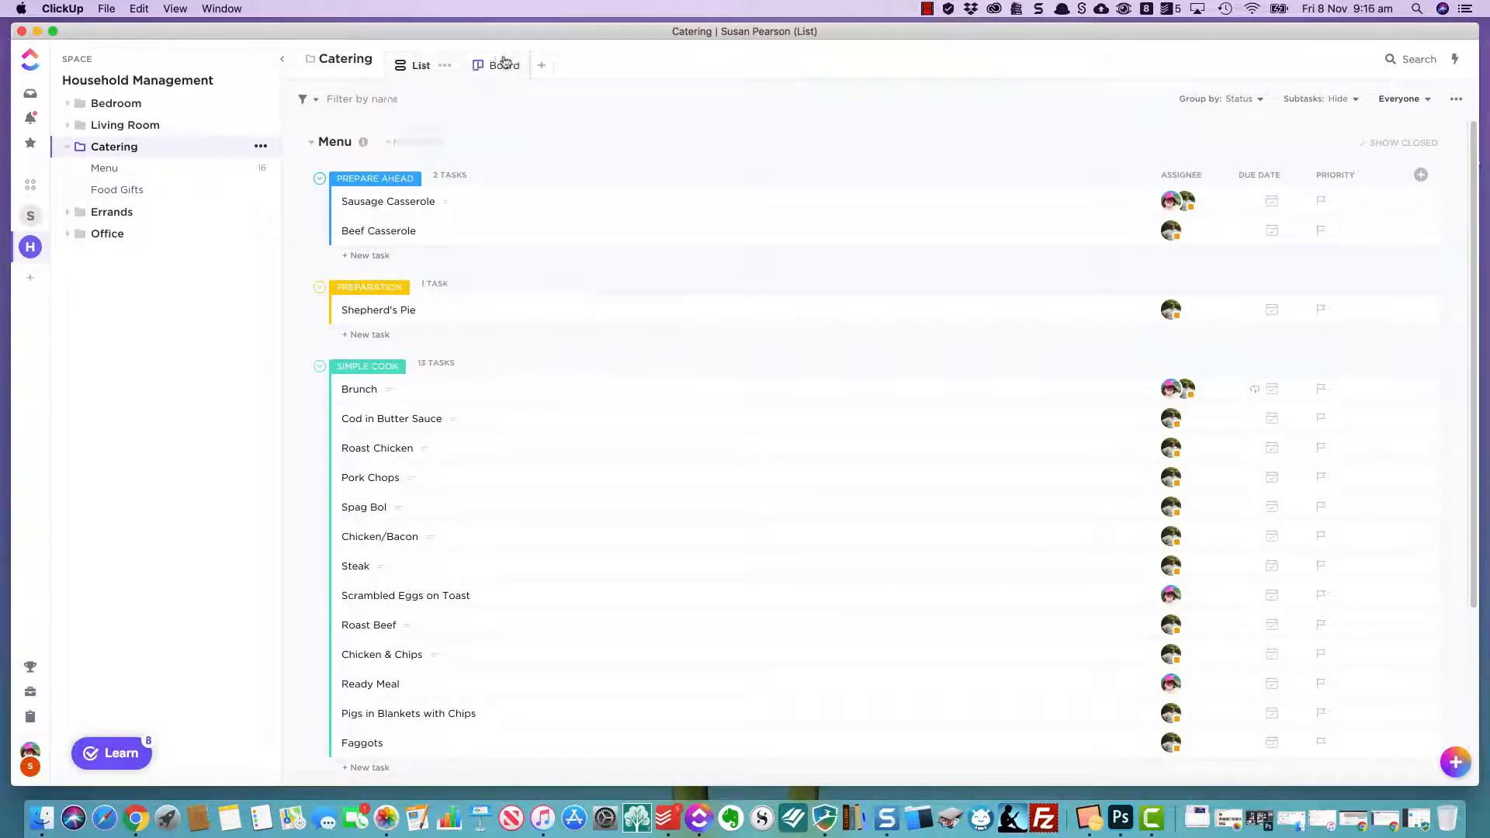
click(543, 68)
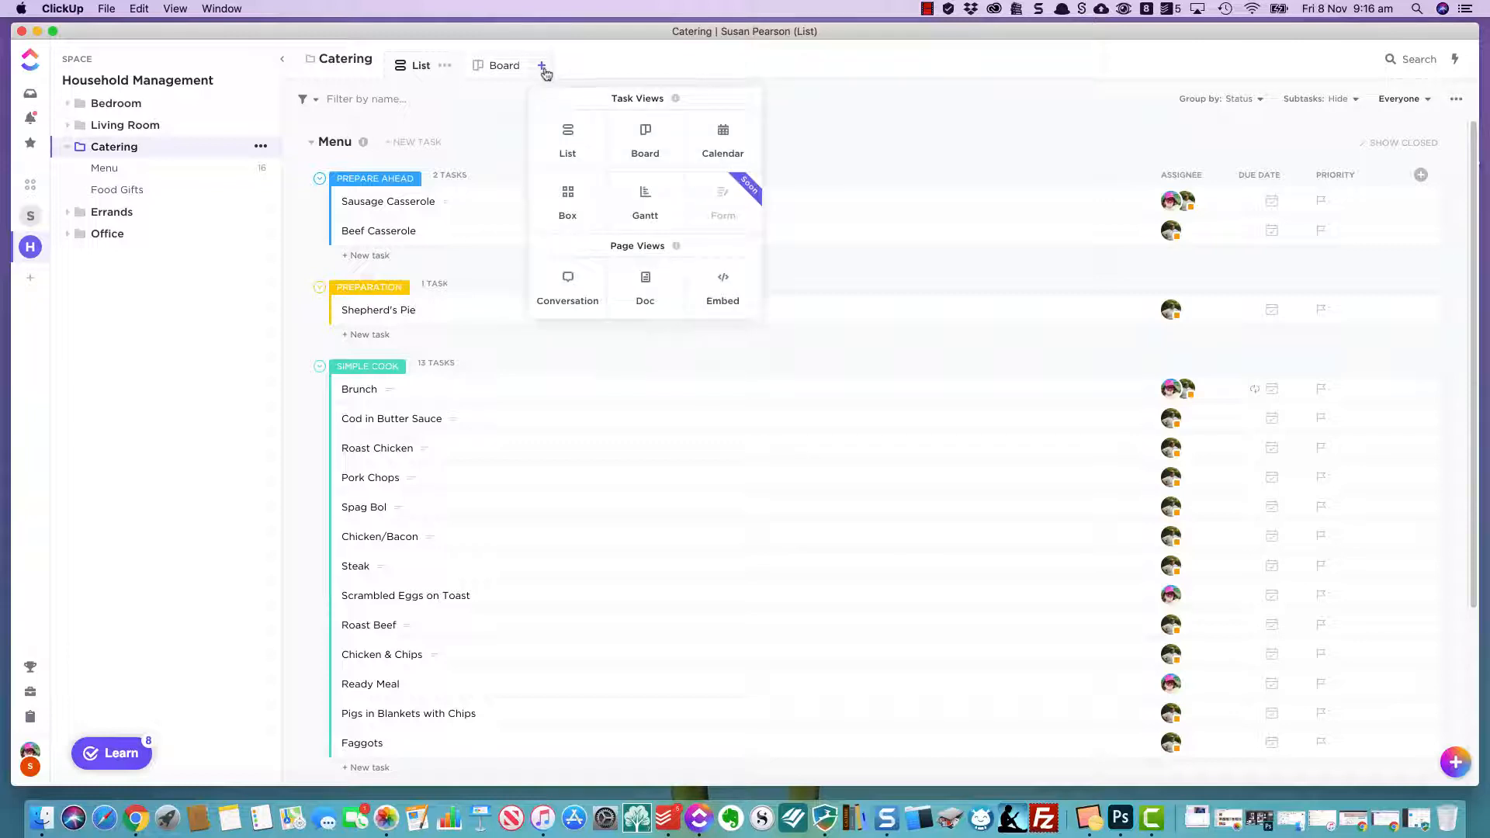
click(719, 133)
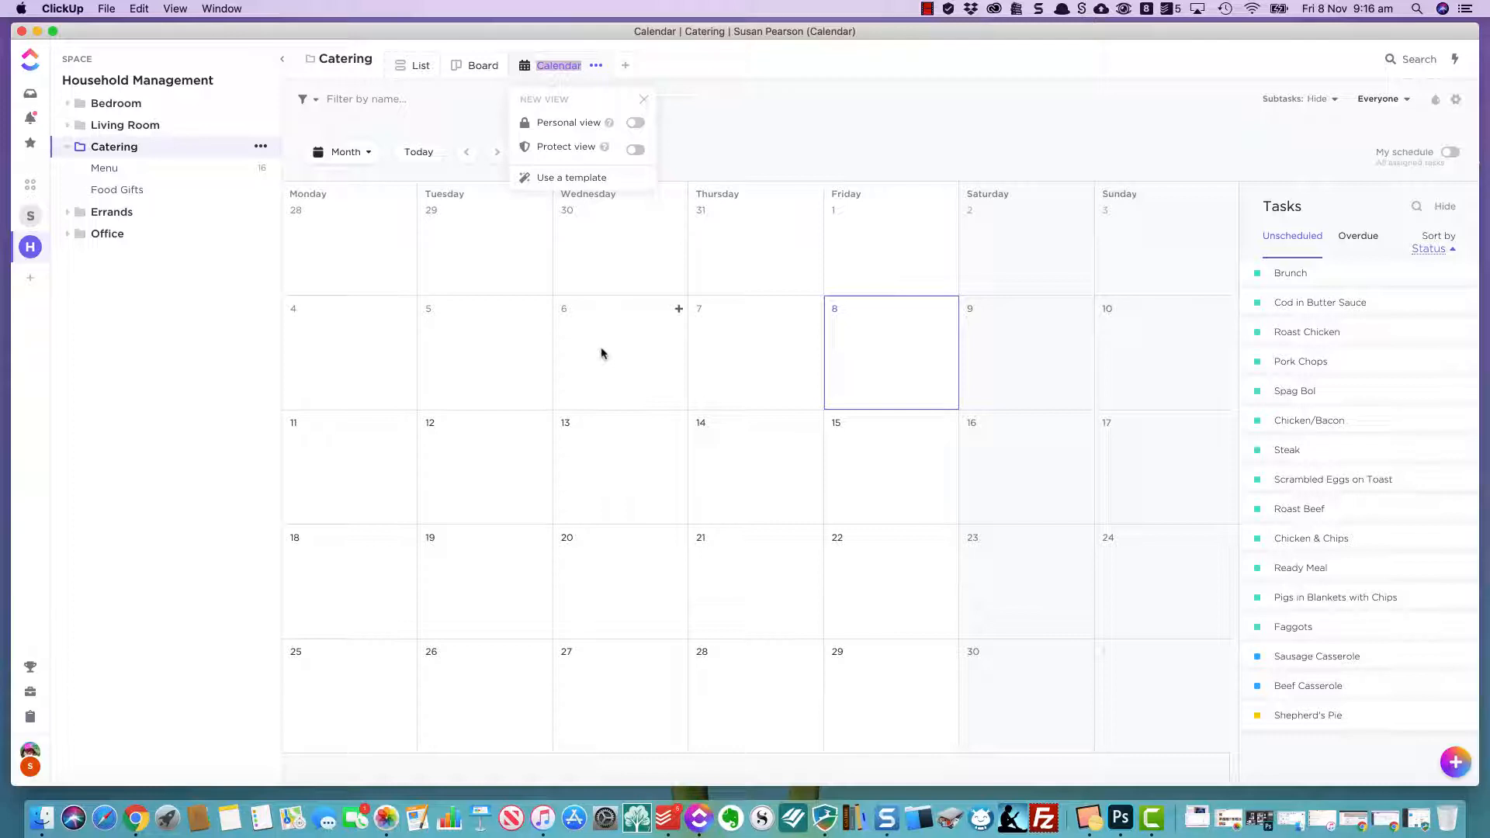
Revisit the Bedroom folder, then open the Click Up Project Management task from the personal space's calendar.
click(103, 103)
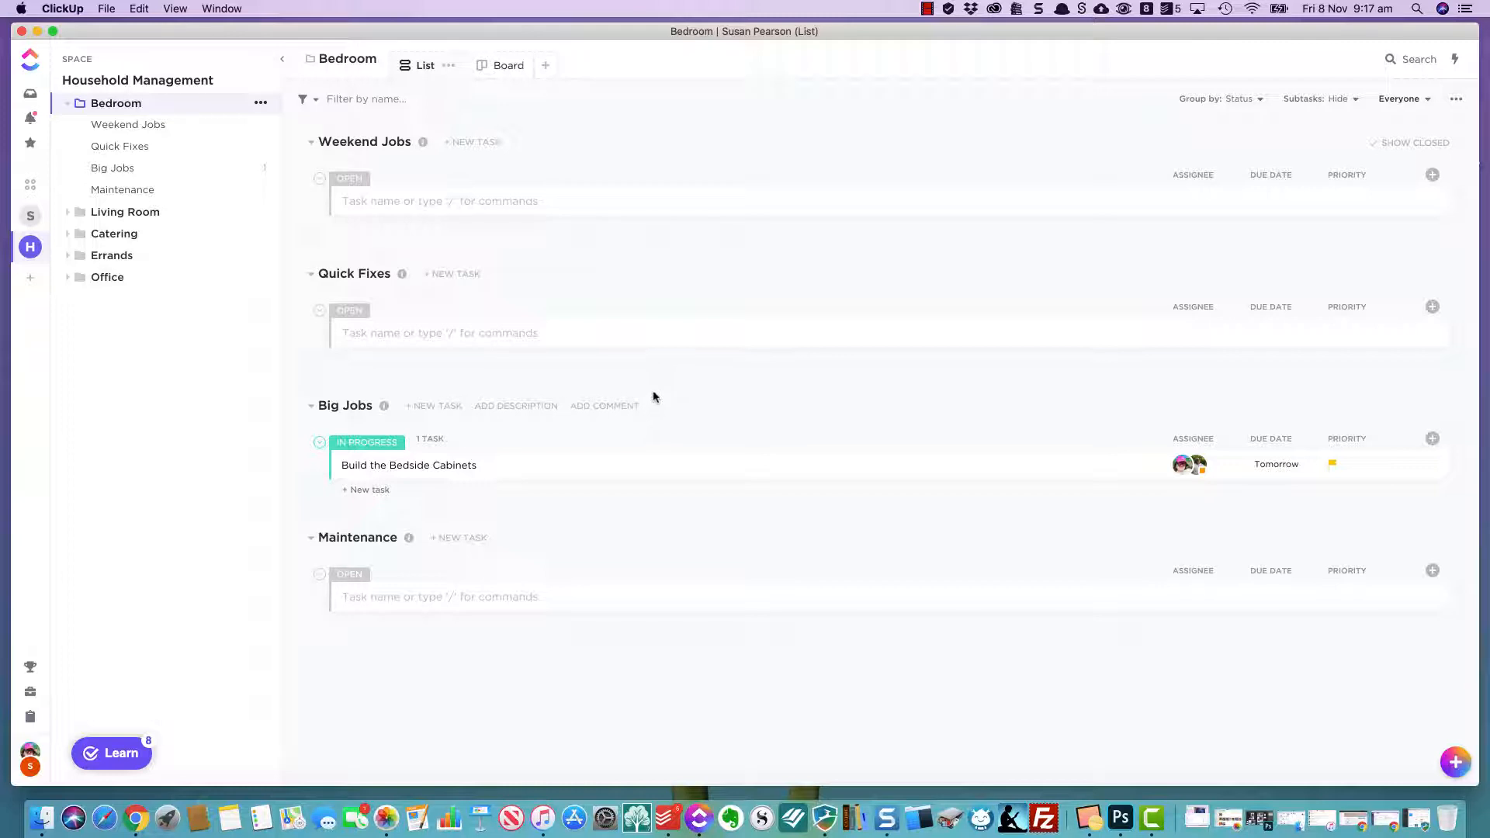
click(34, 217)
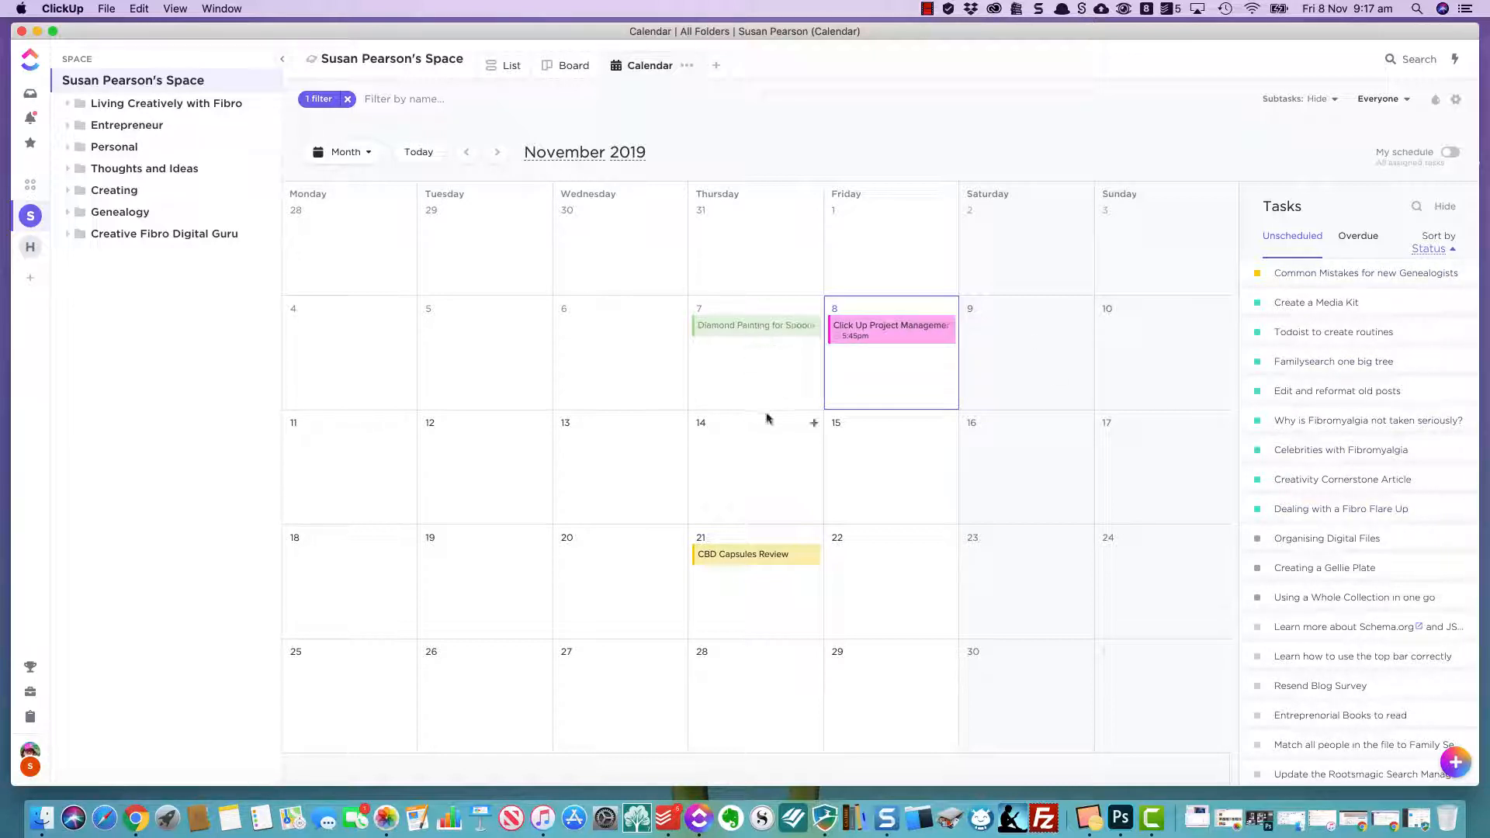
click(900, 332)
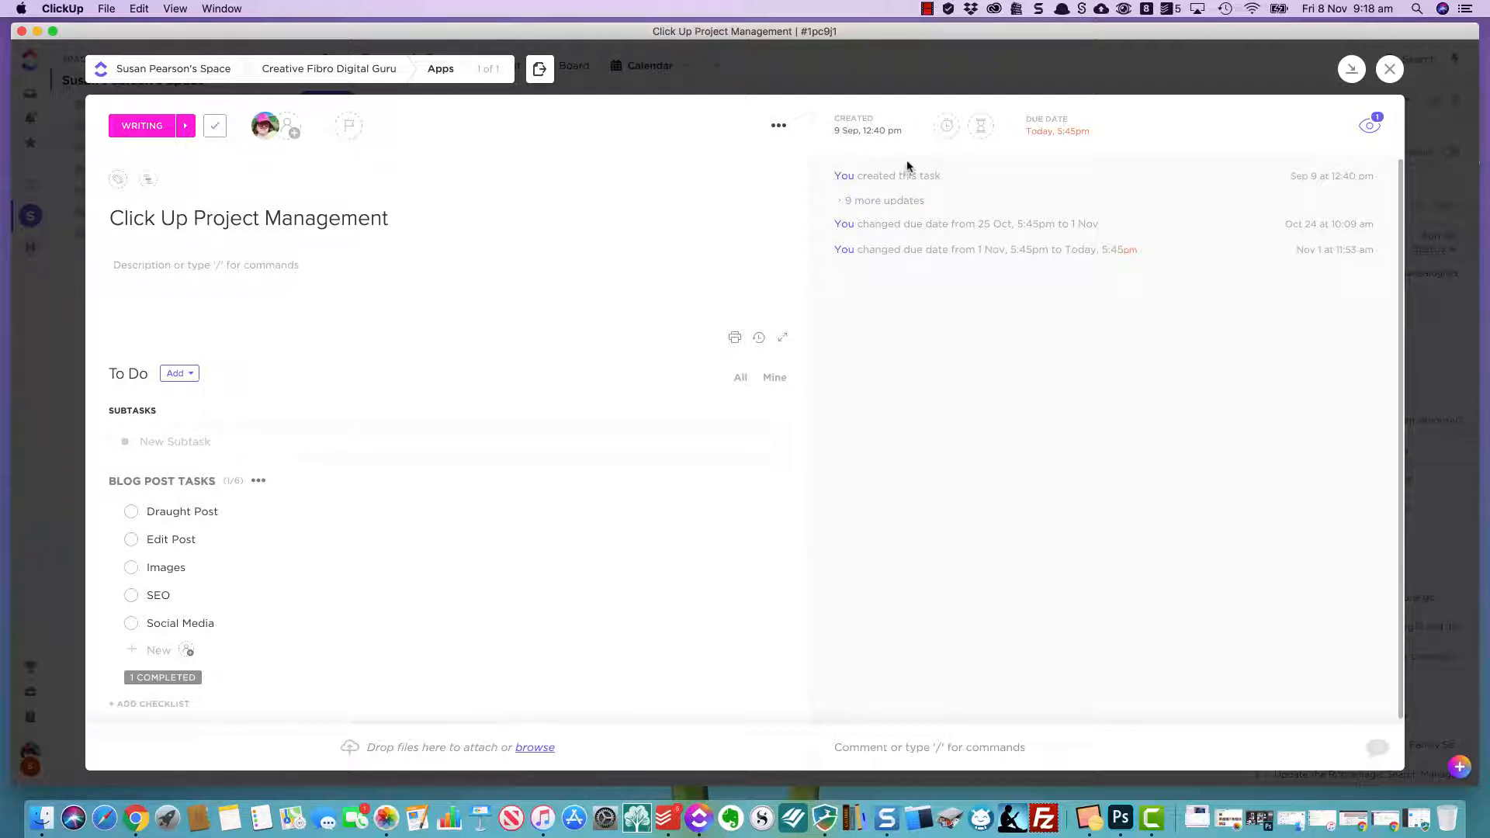
Examine the status options available for the Click Up Project Management task.
click(140, 127)
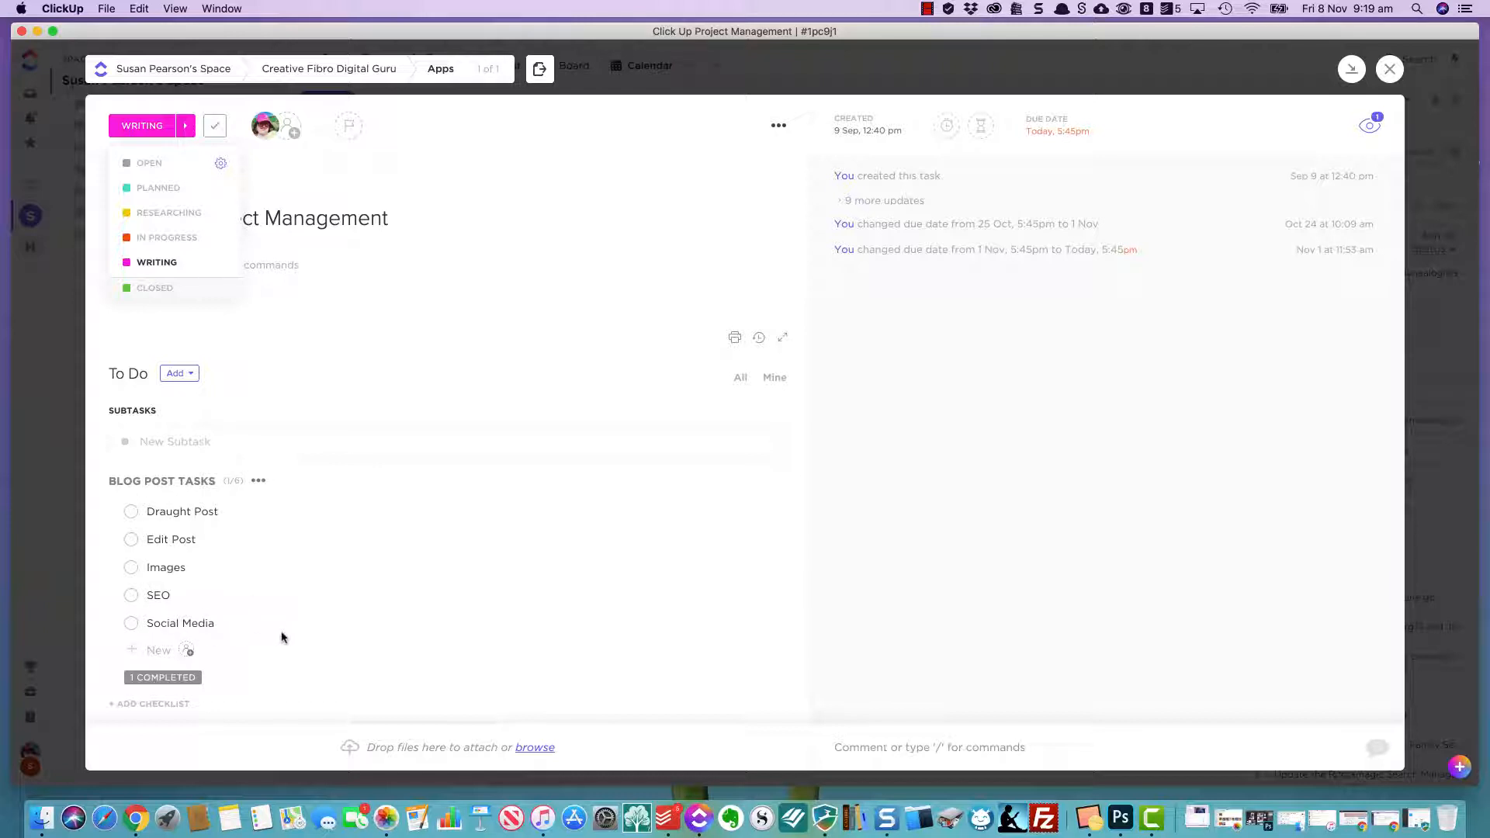
click(147, 679)
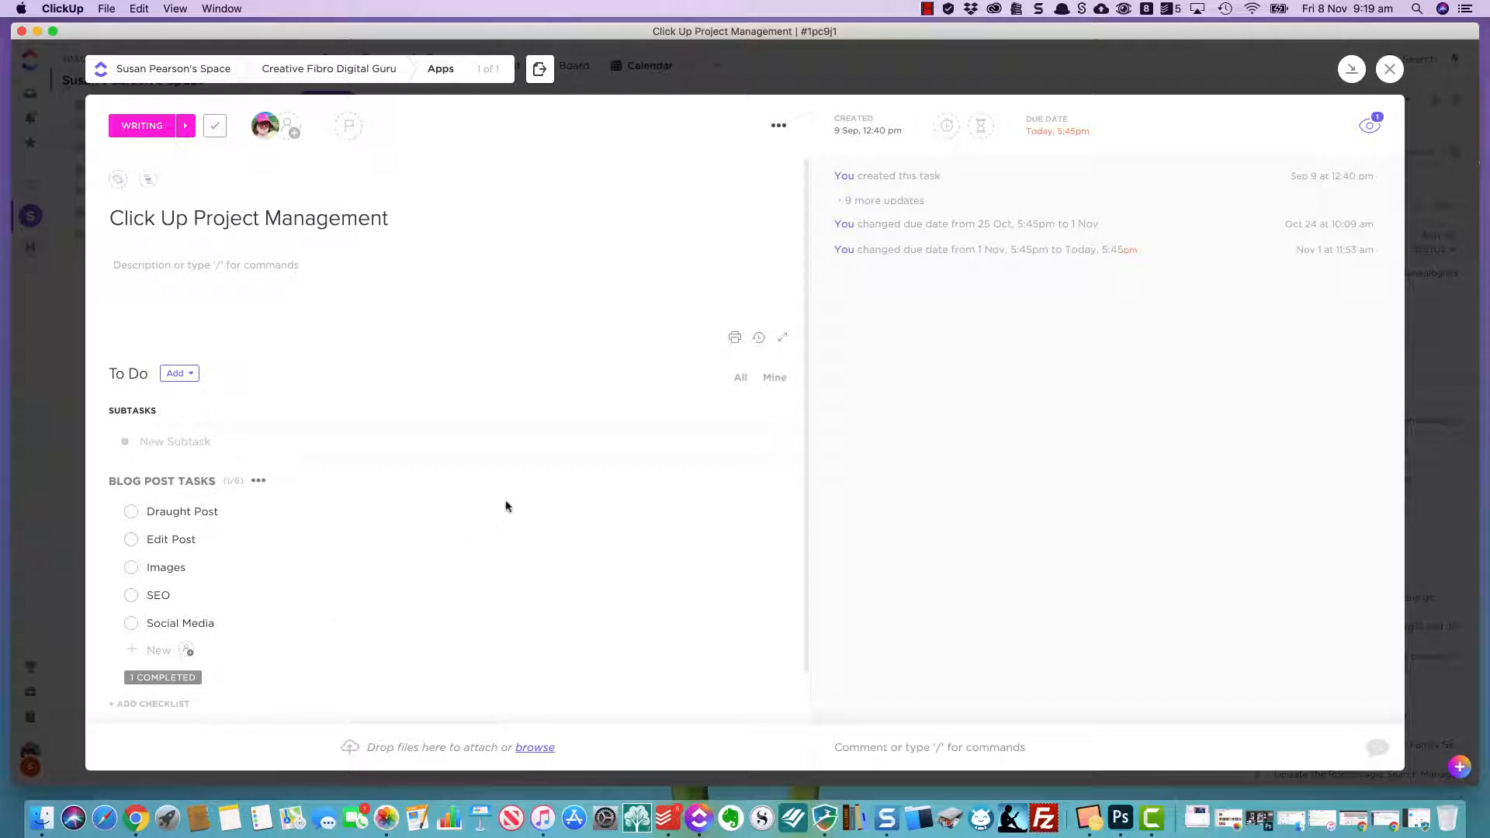
Bring up the slash commands in the task's description and examine the editing commands, from headings and tables to text background colours.
click(196, 258)
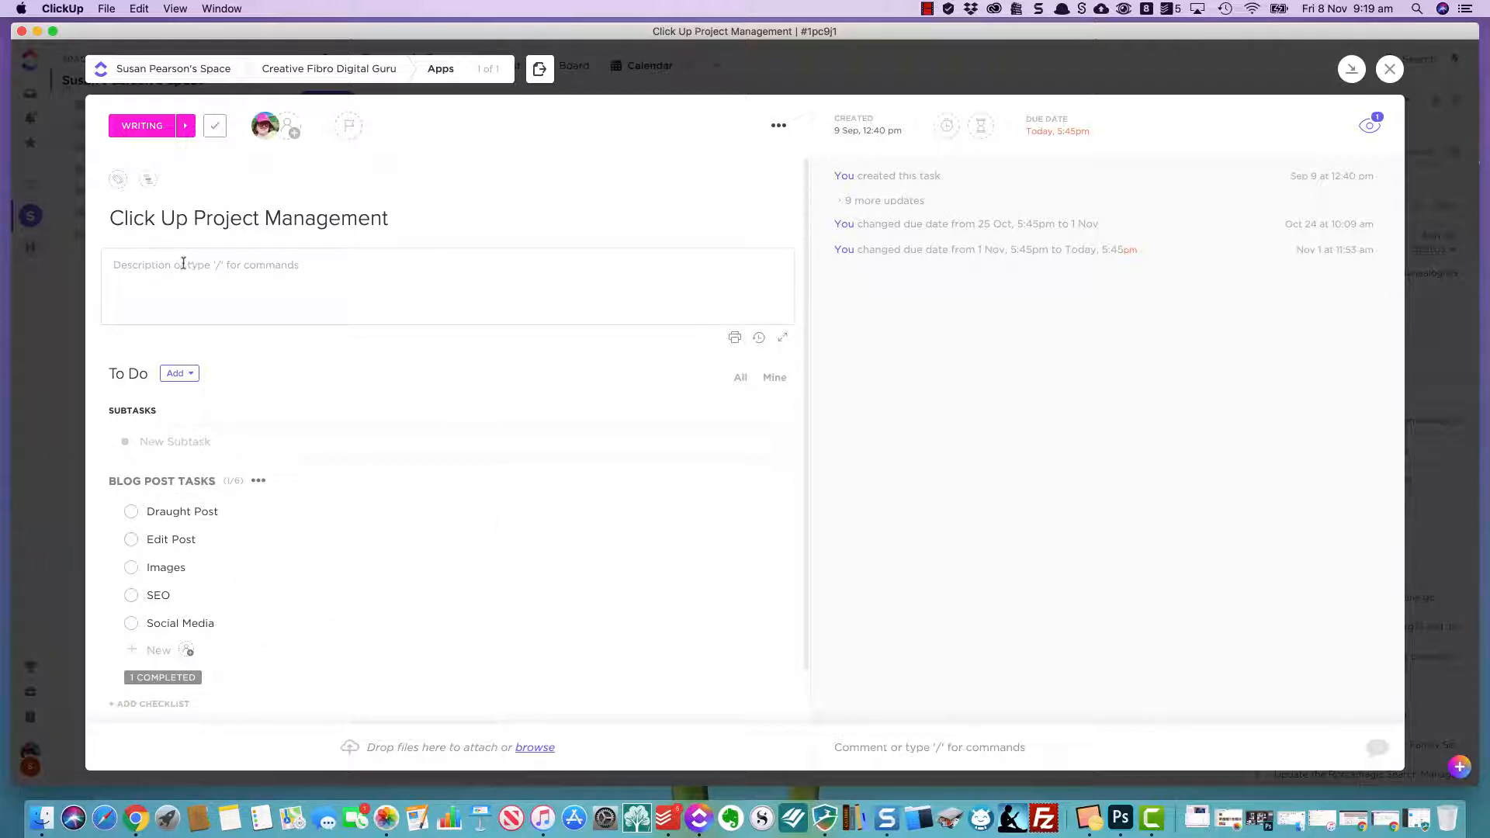
click(181, 264)
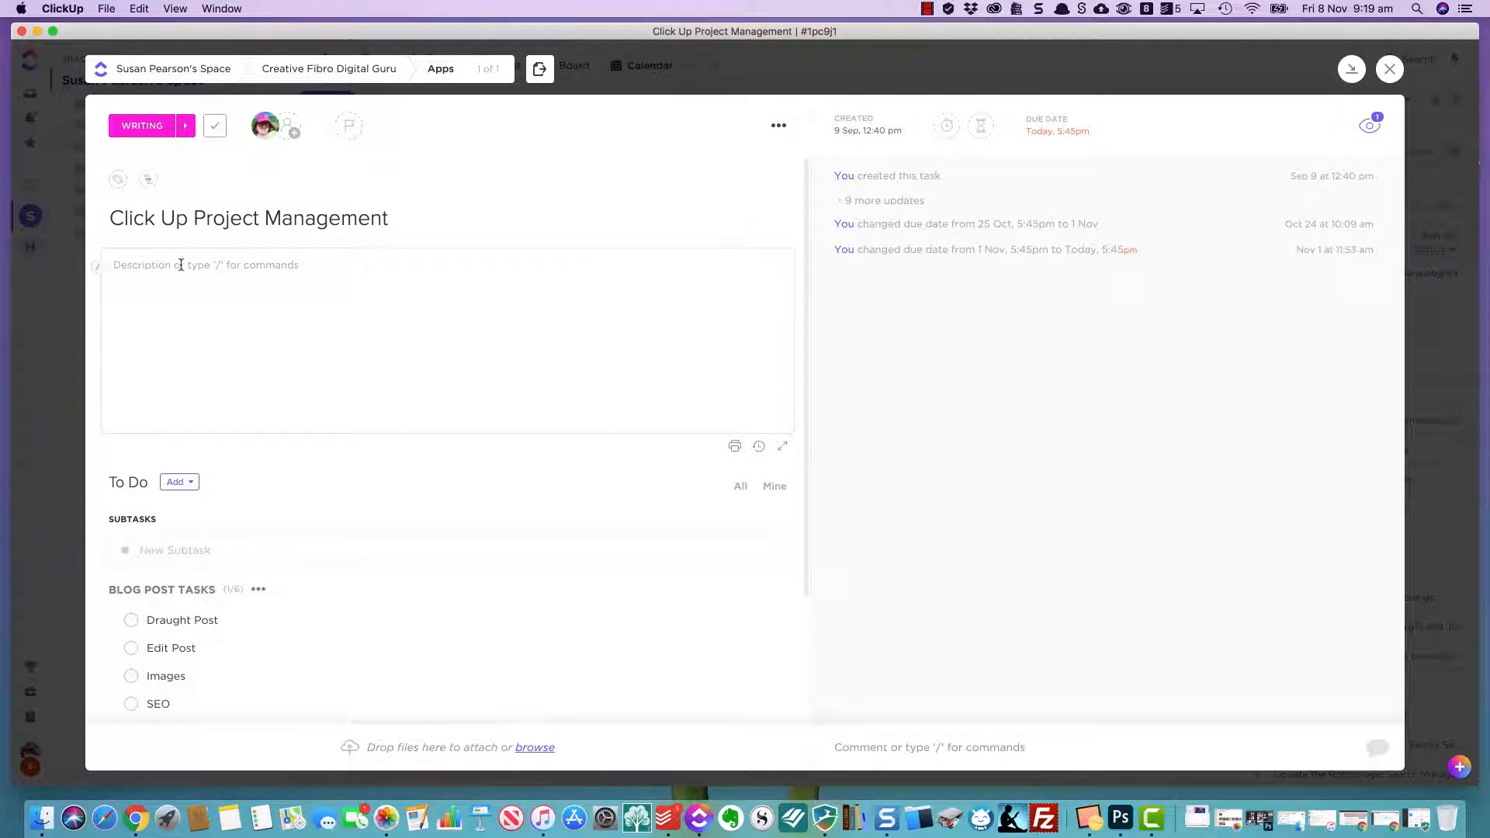
text(/)
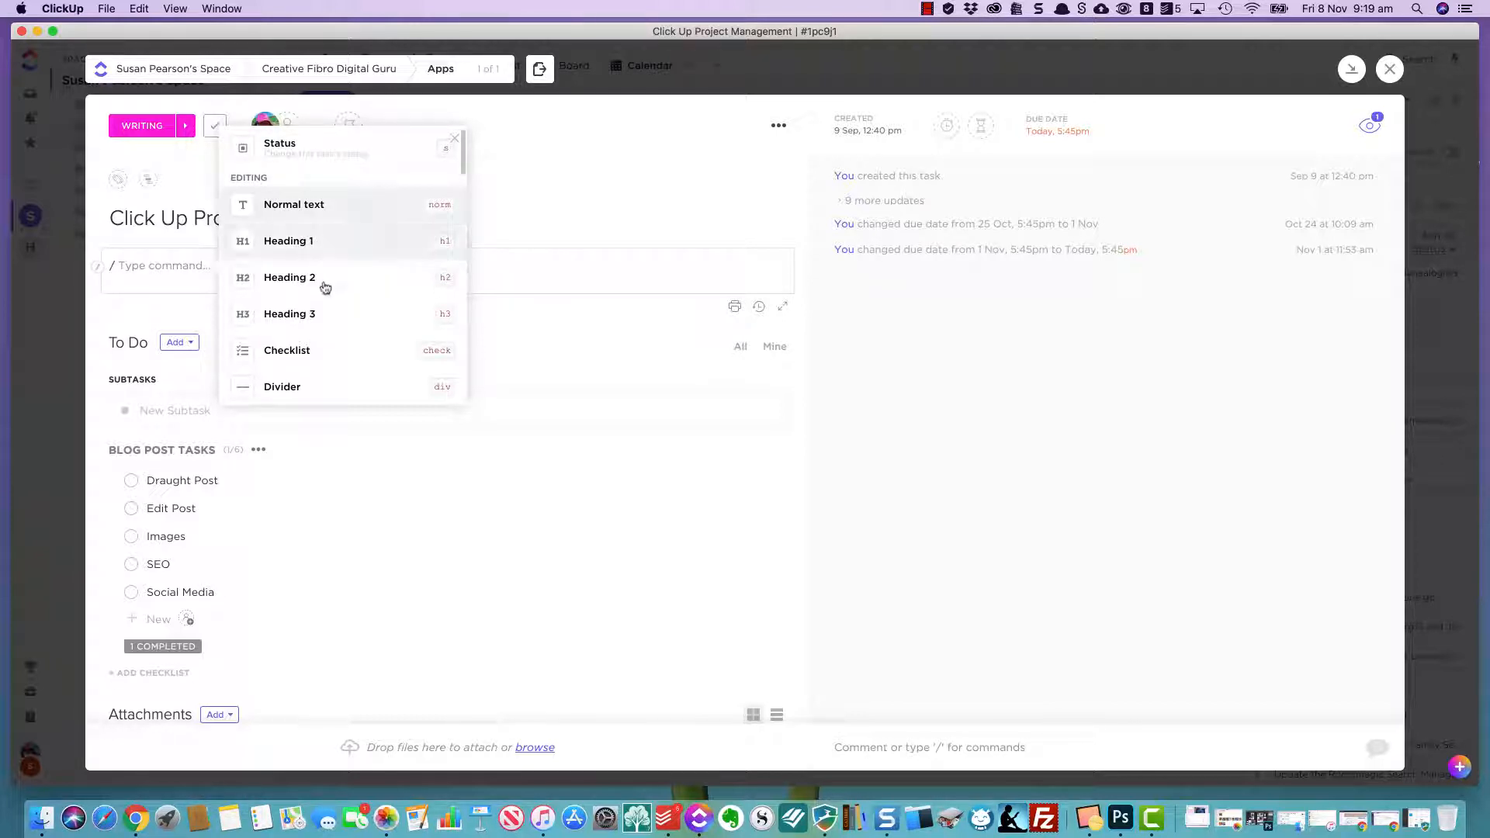
scroll(329, 310, down, 2)
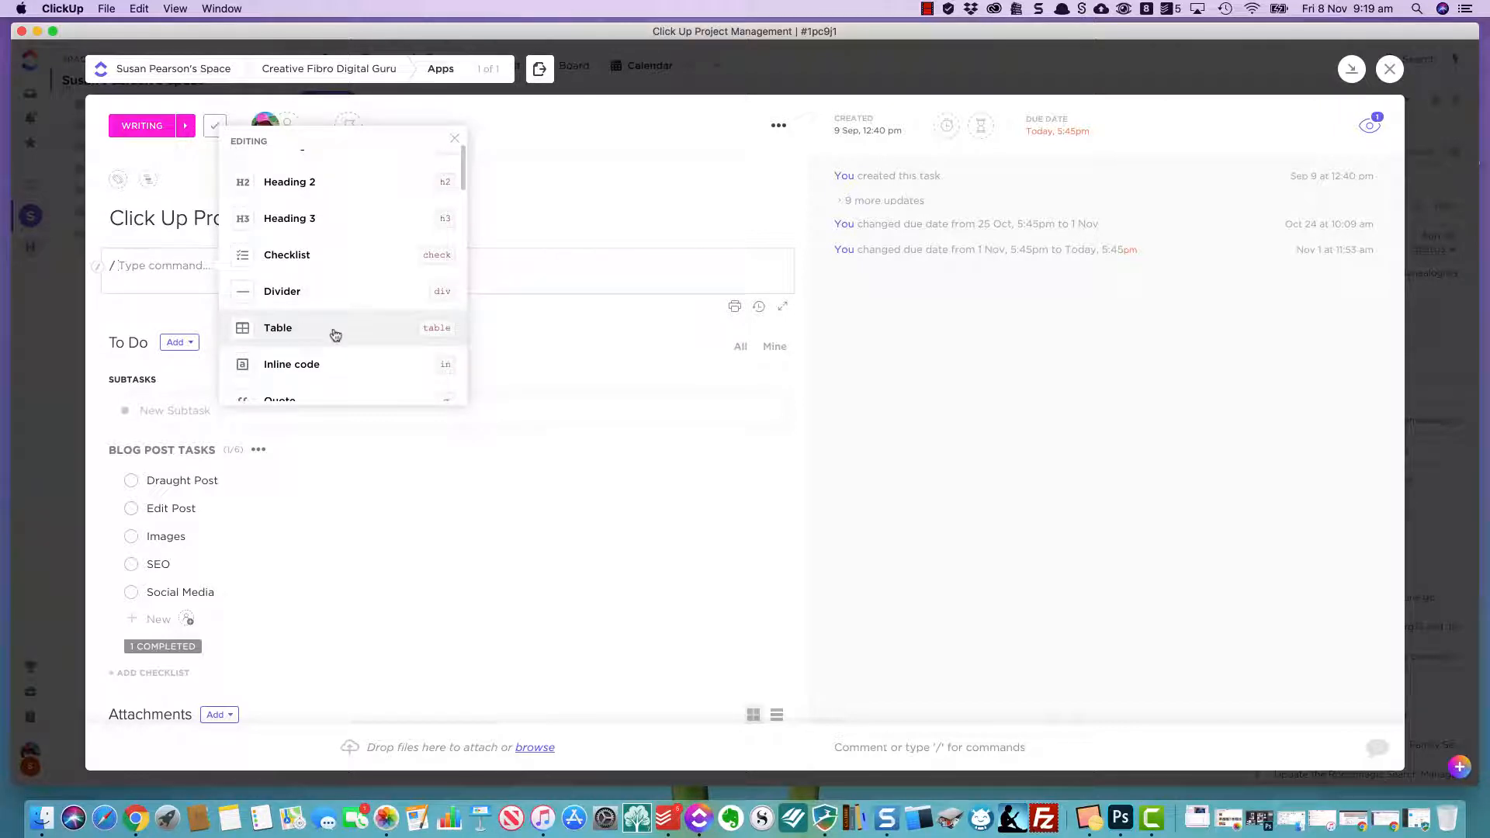
scroll(300, 279, down, 1)
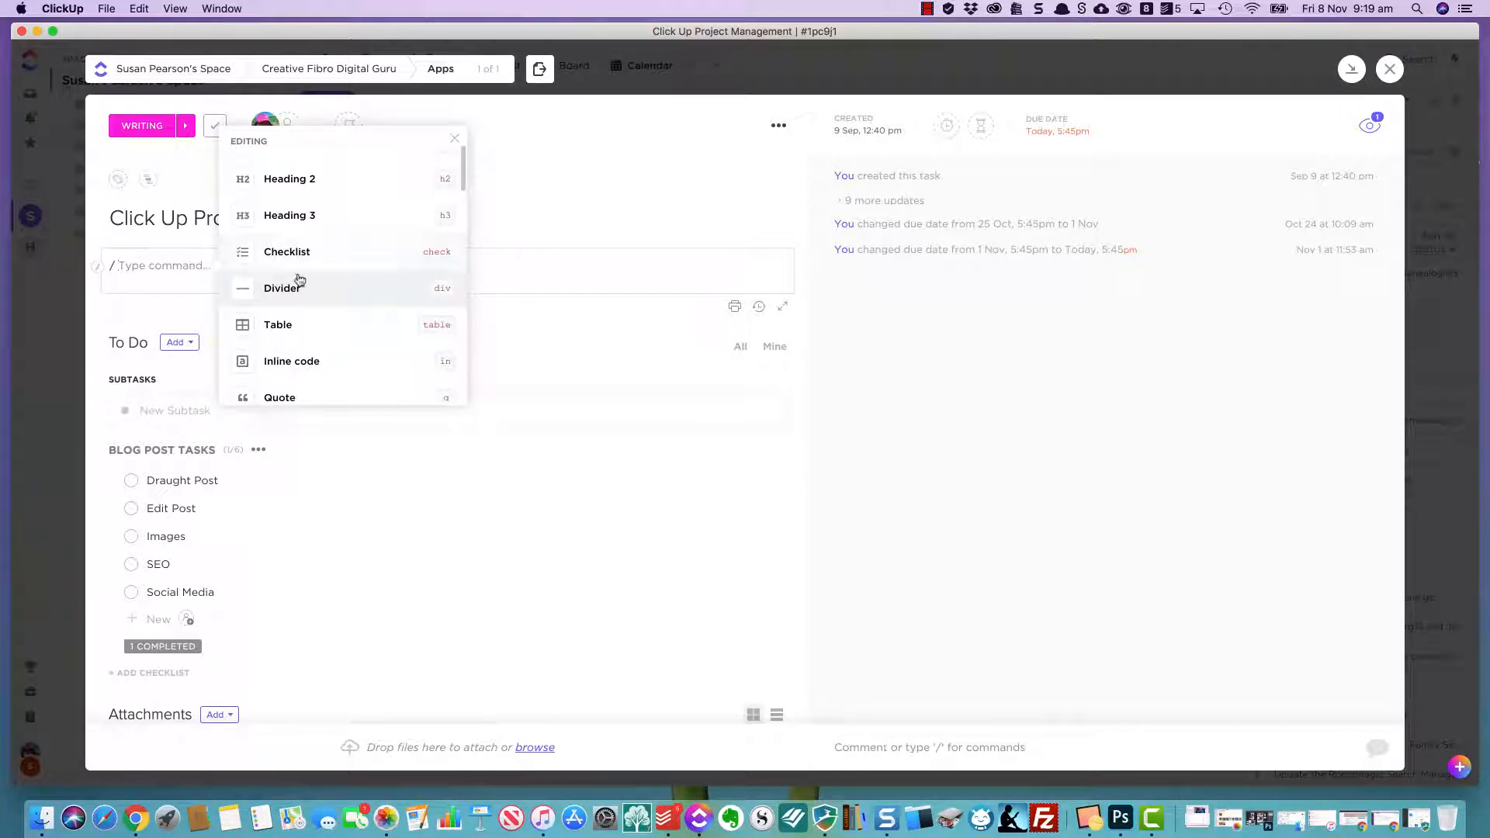
scroll(299, 279, down, 3)
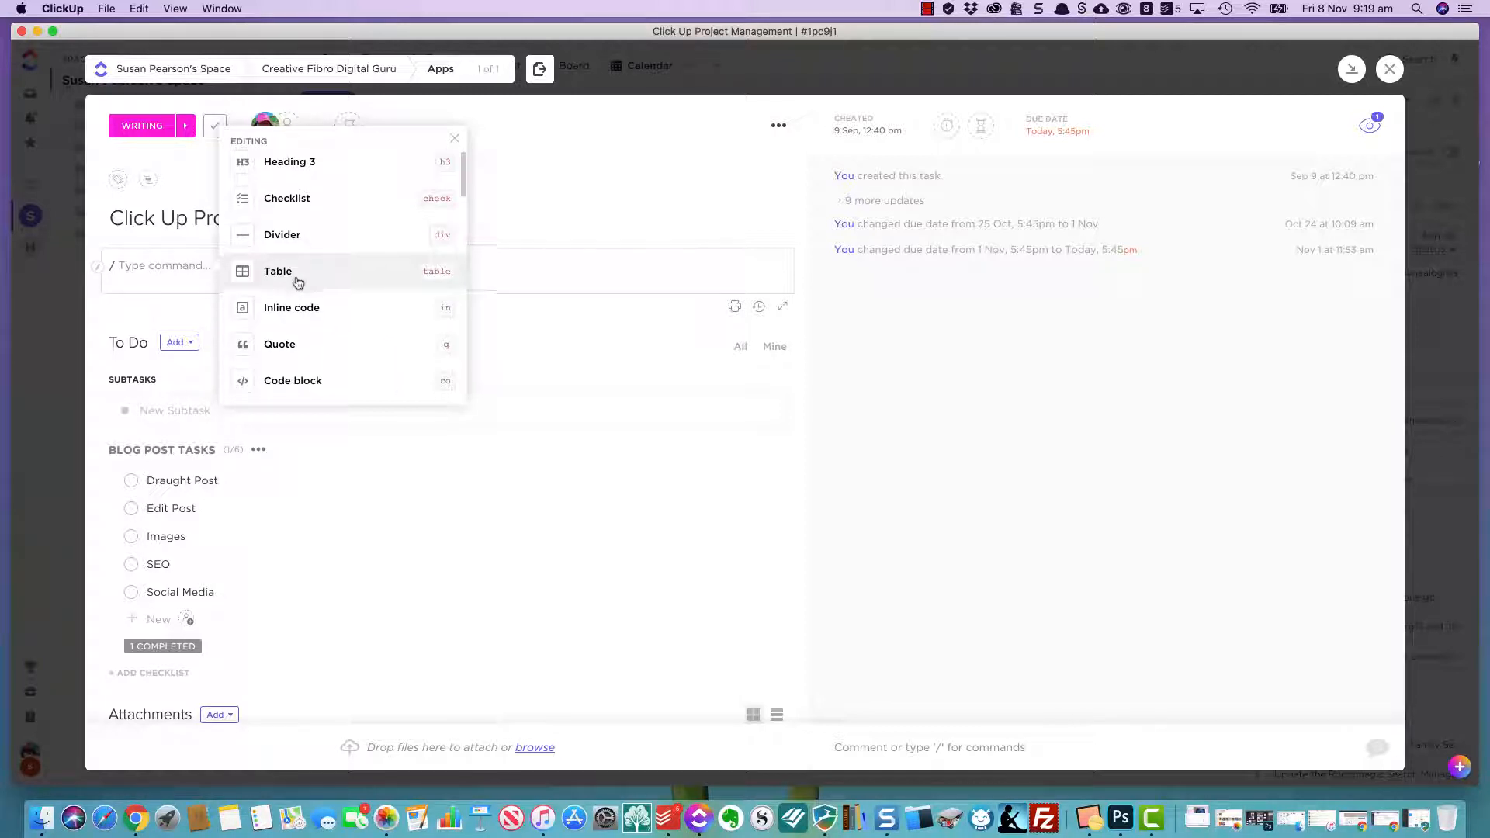
scroll(297, 282, down, 1)
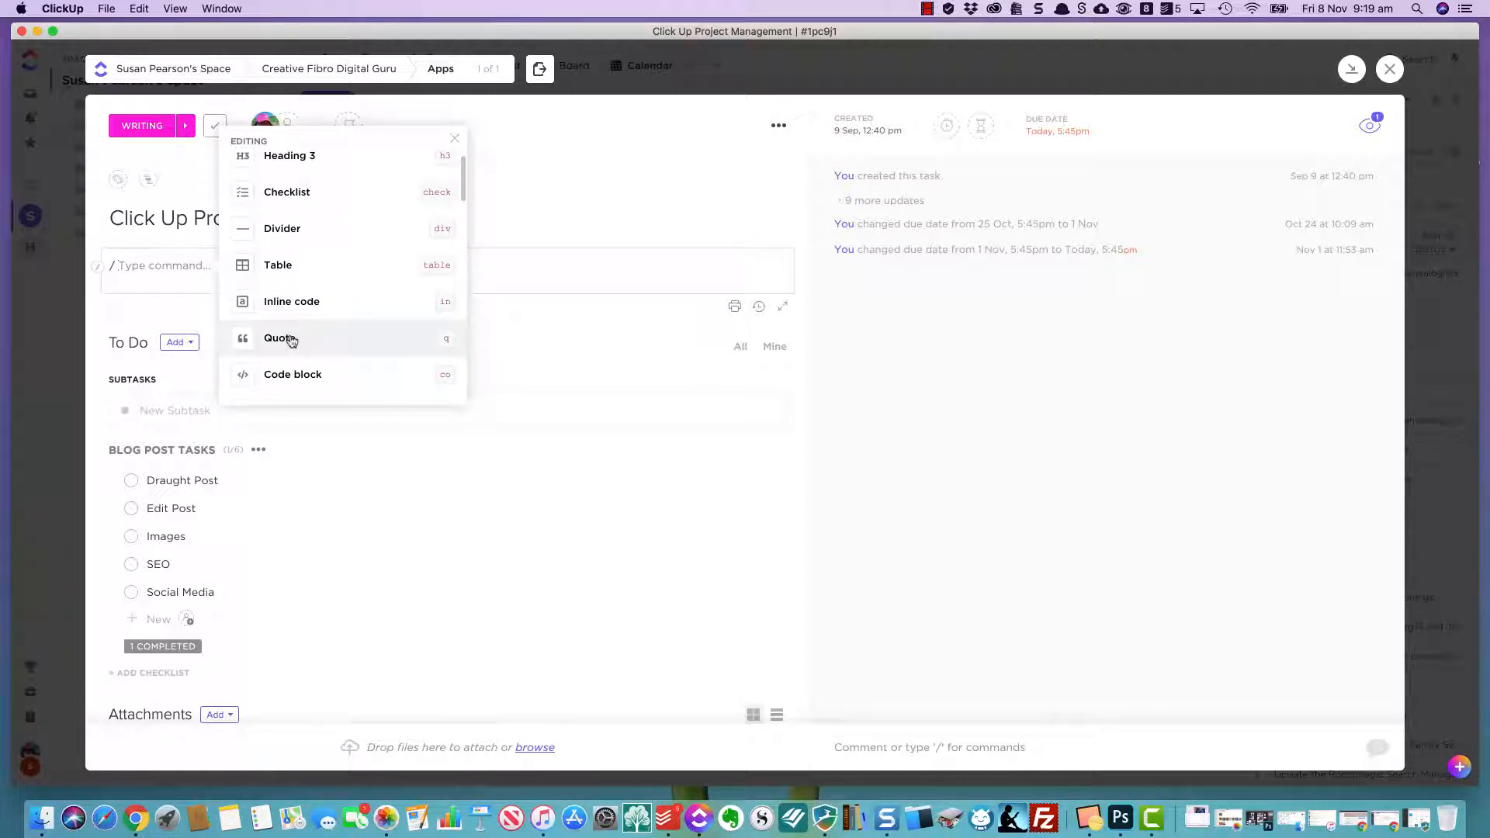
scroll(342, 256, down, 4)
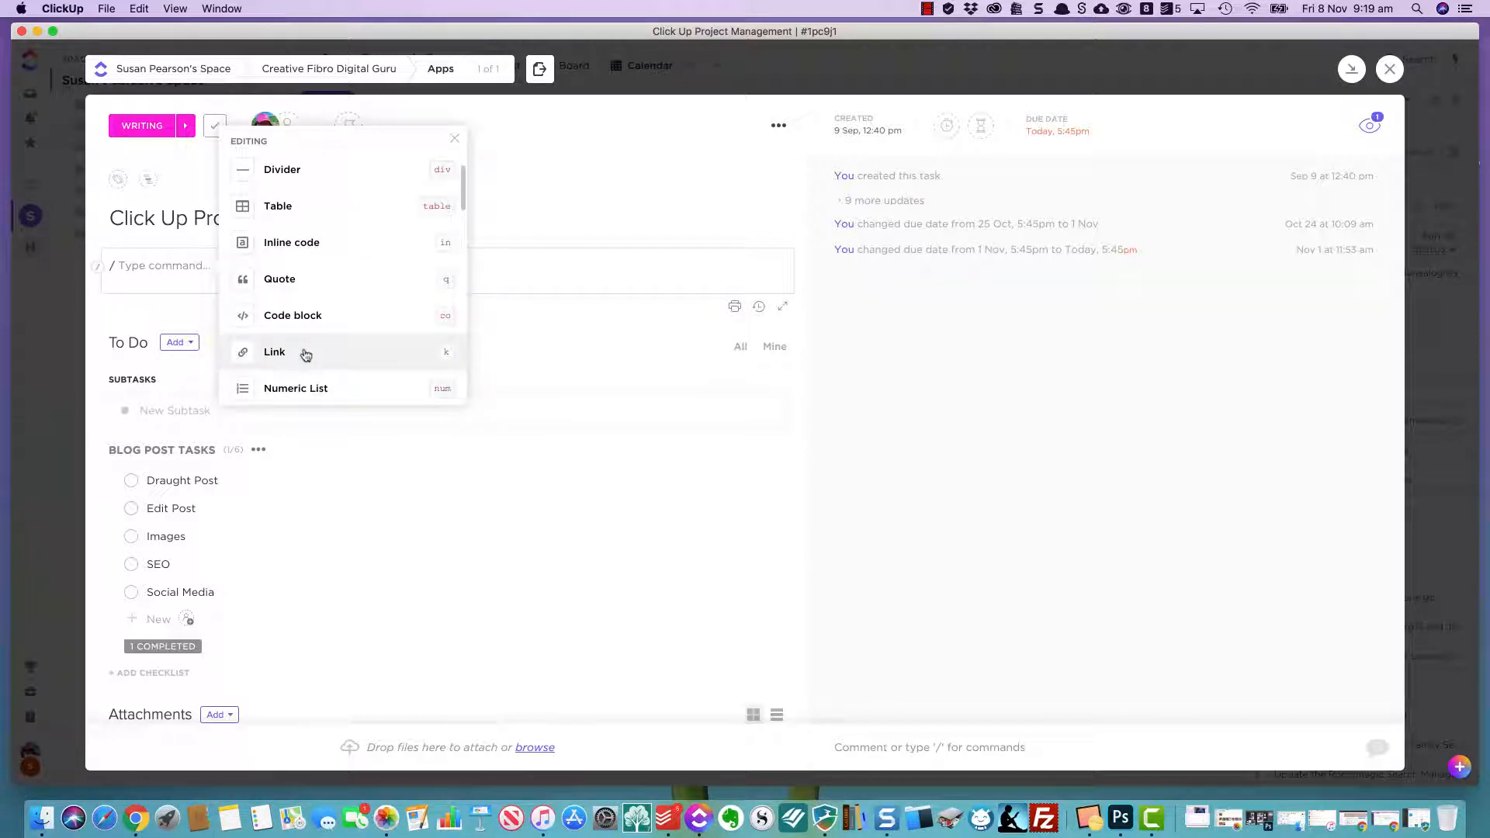
scroll(304, 354, down, 1)
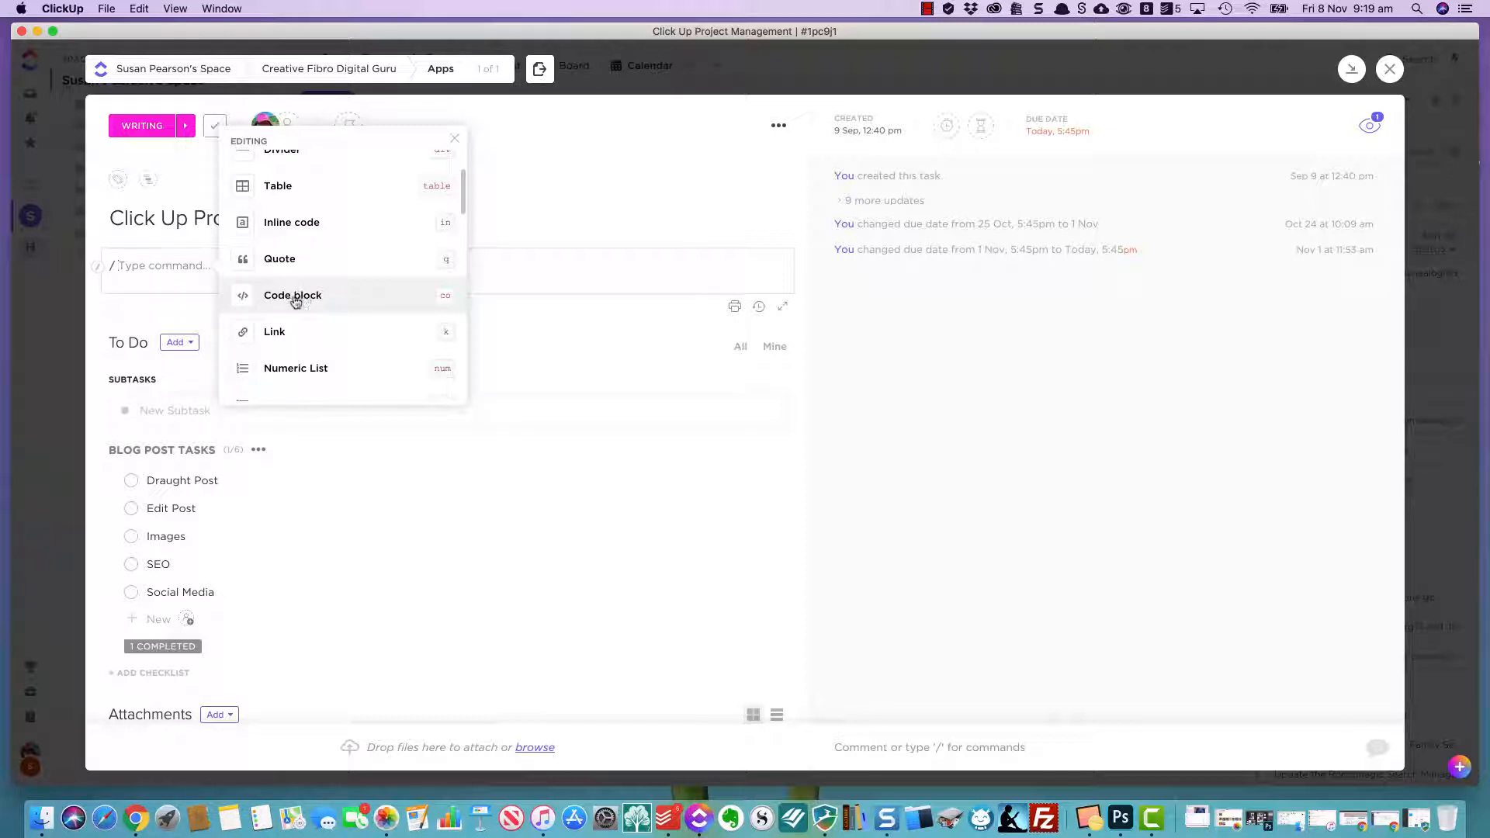
scroll(295, 301, down, 8)
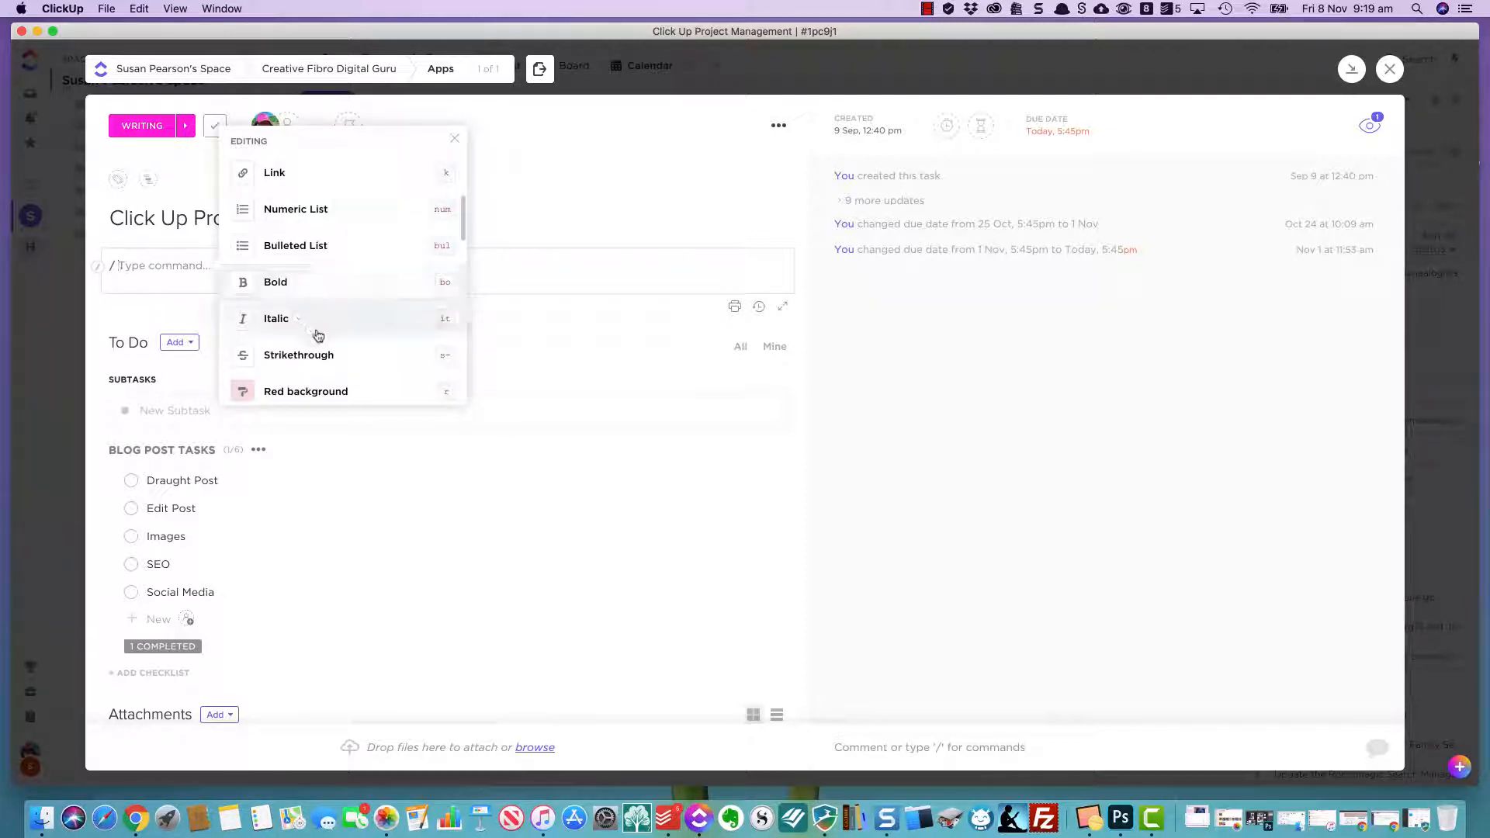
scroll(323, 301, down, 2)
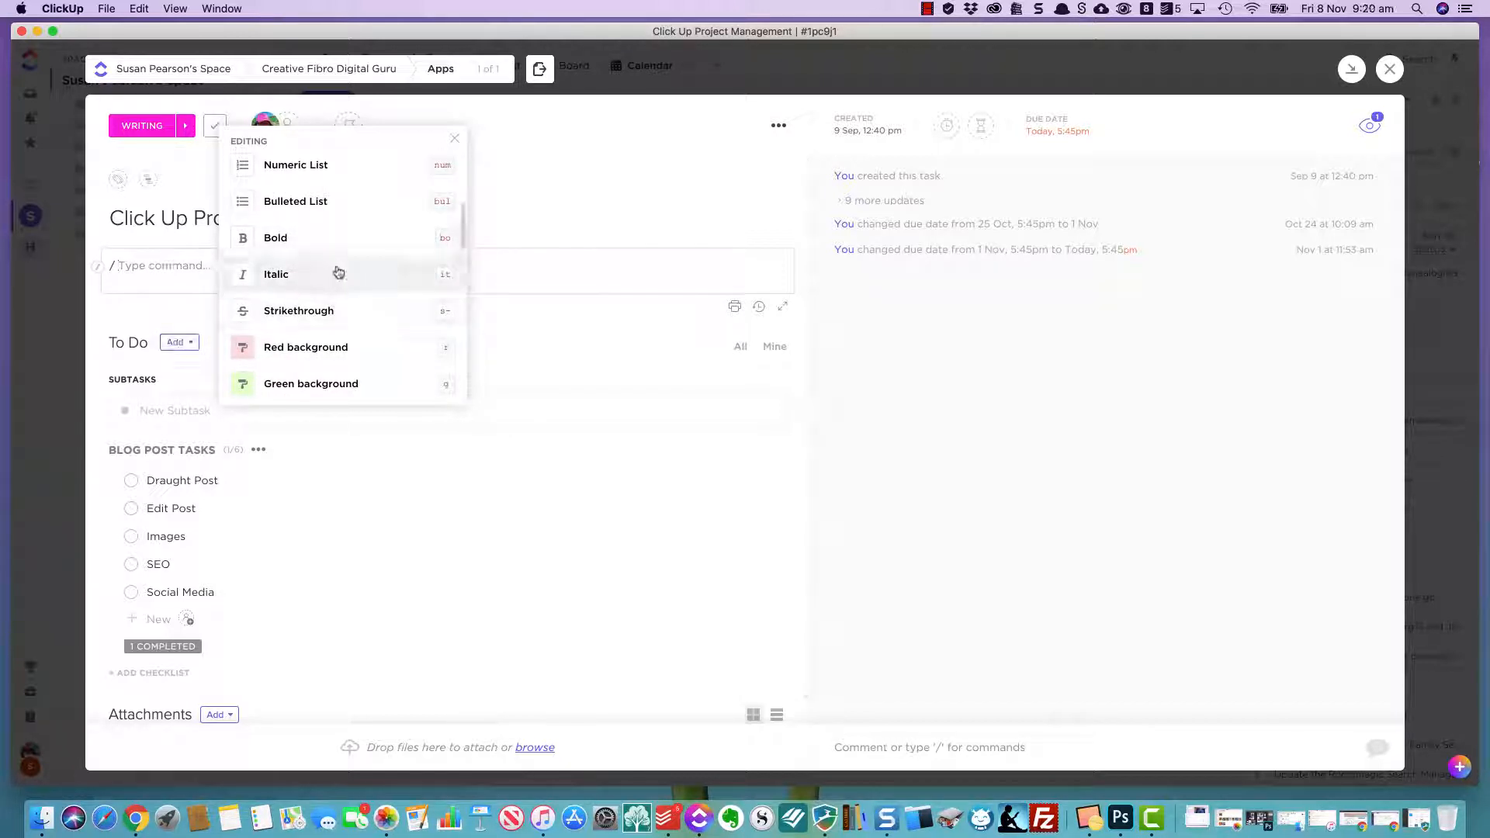
scroll(342, 276, down, 1)
scroll(343, 279, down, 9)
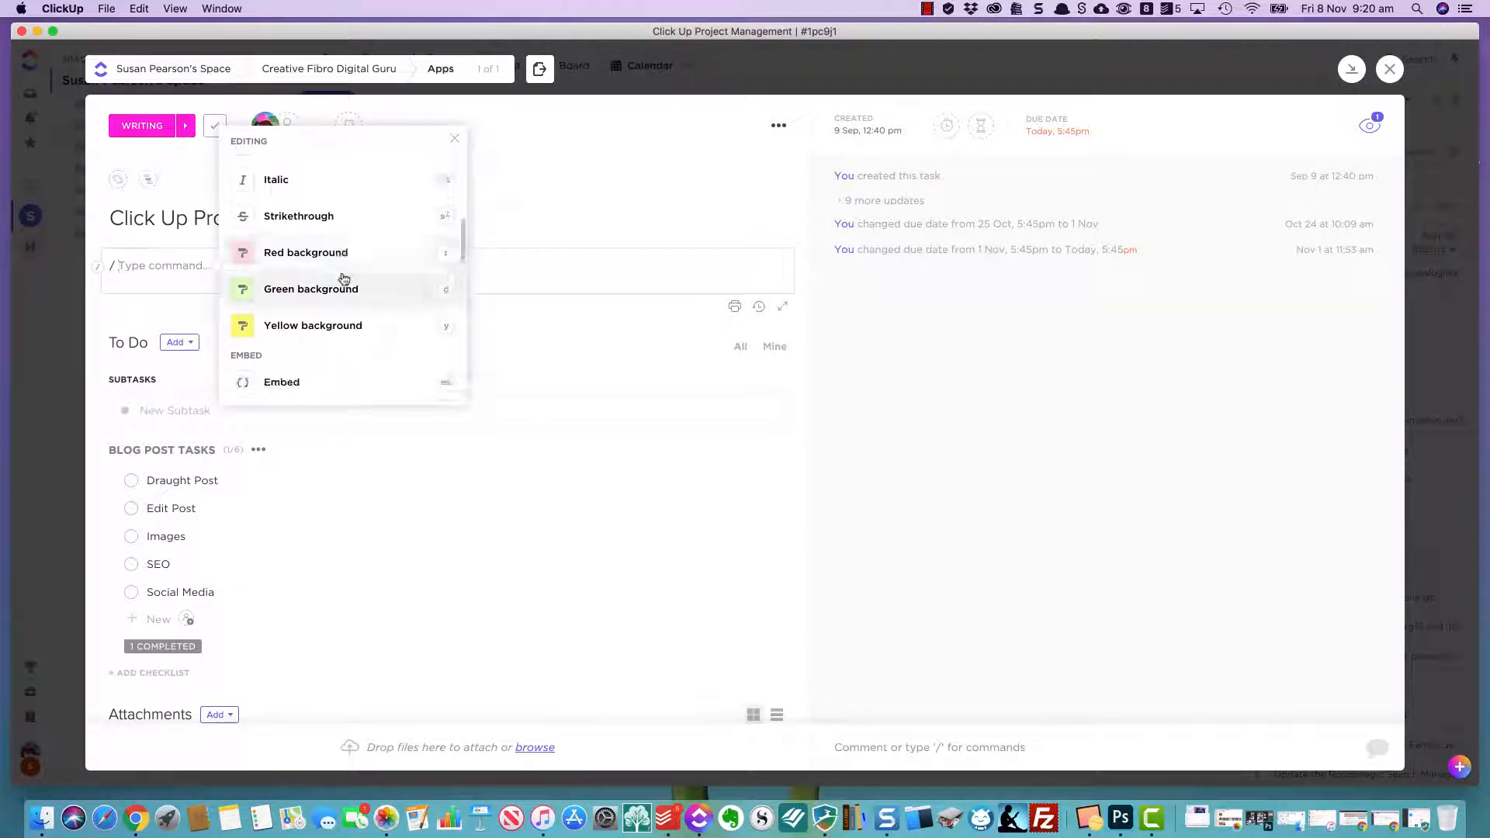
Examine the embed commands among the description's slash commands, including CloudApp, YouTube, Vimeo, Figma and Loom.
scroll(343, 279, down, 1)
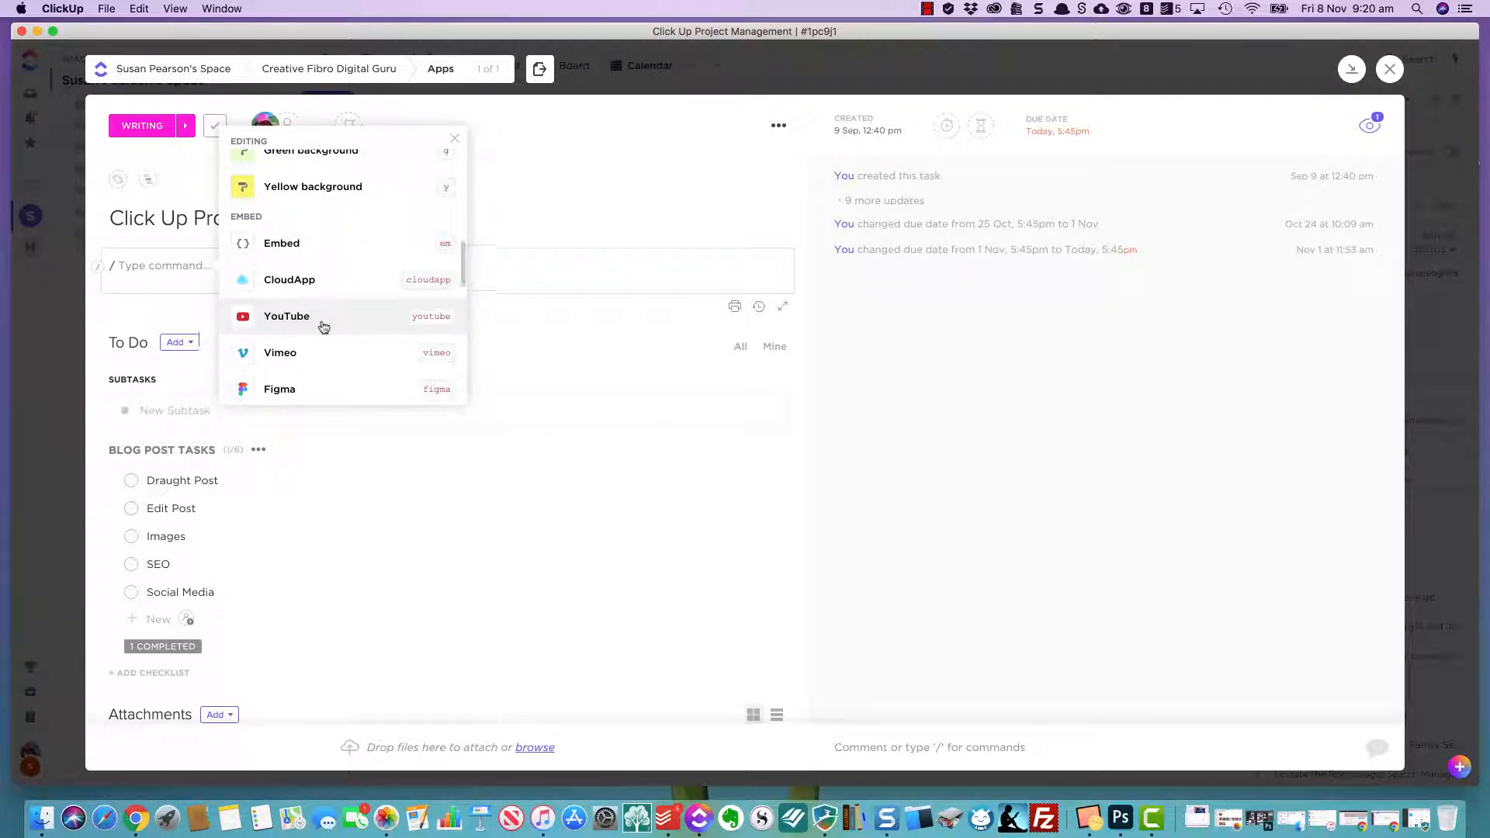
scroll(323, 324, down, 5)
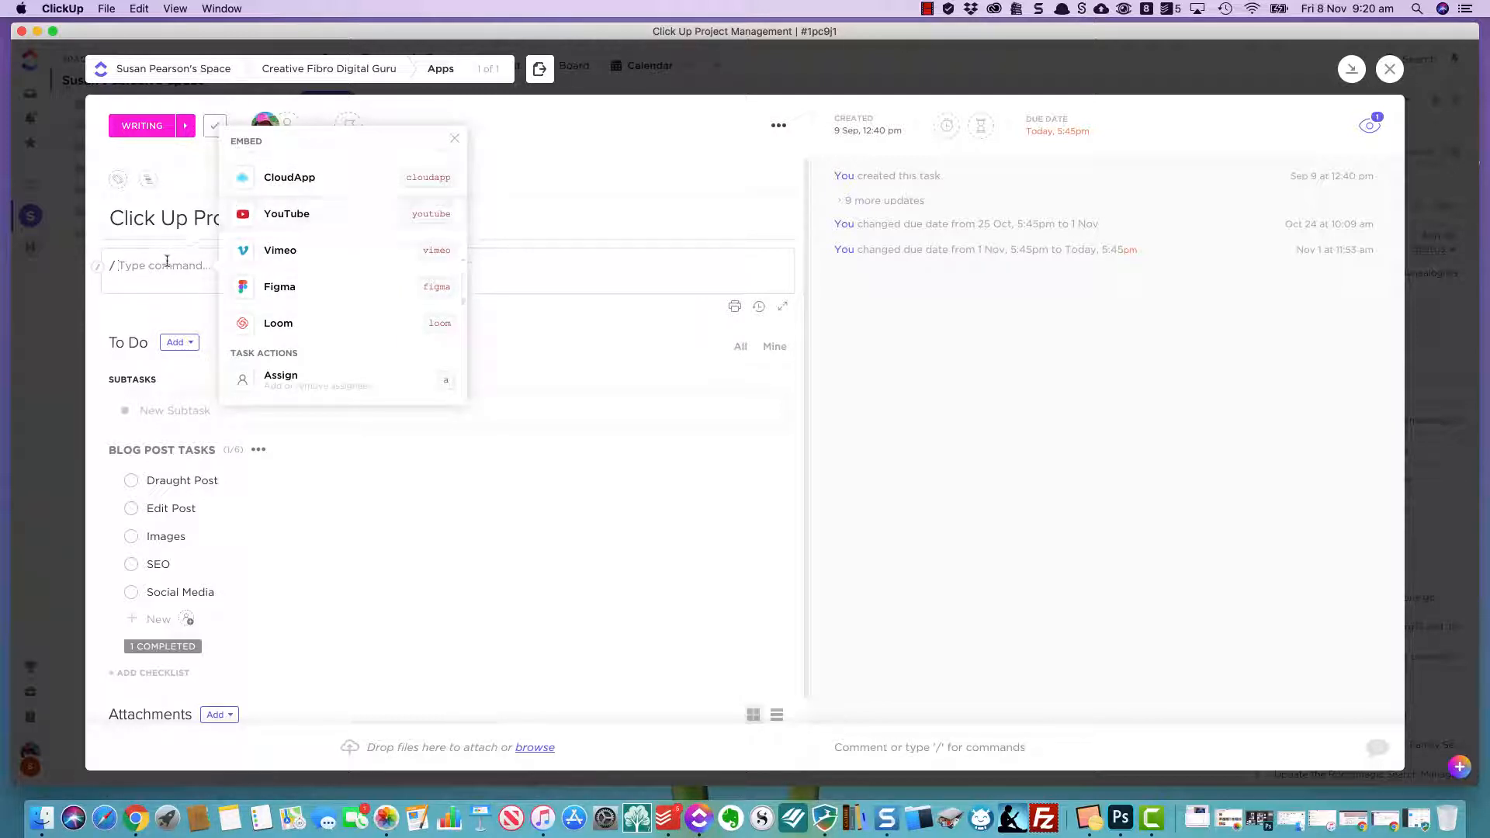
scroll(285, 273, down, 3)
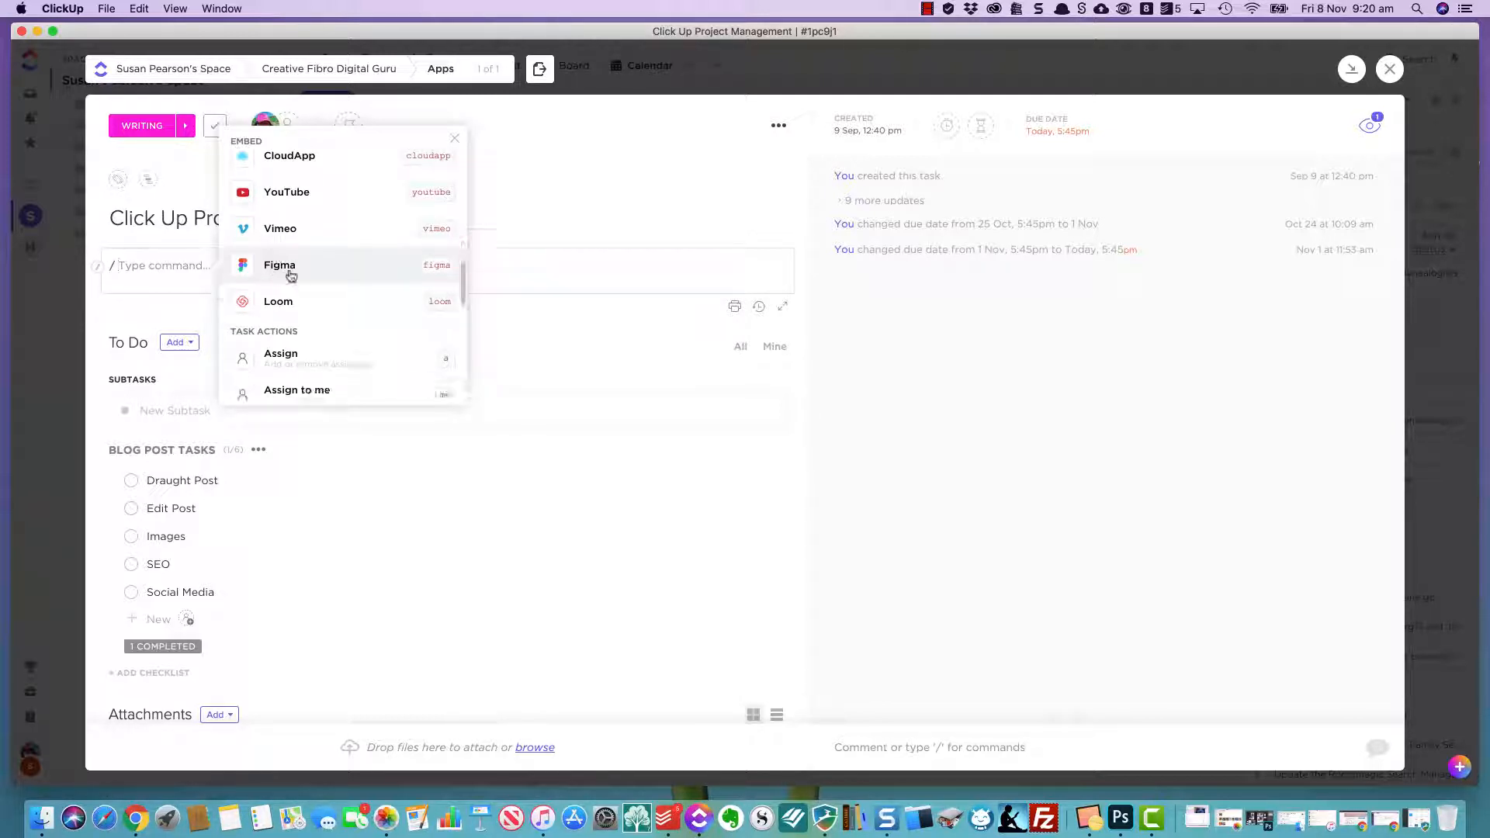
scroll(300, 274, down, 1)
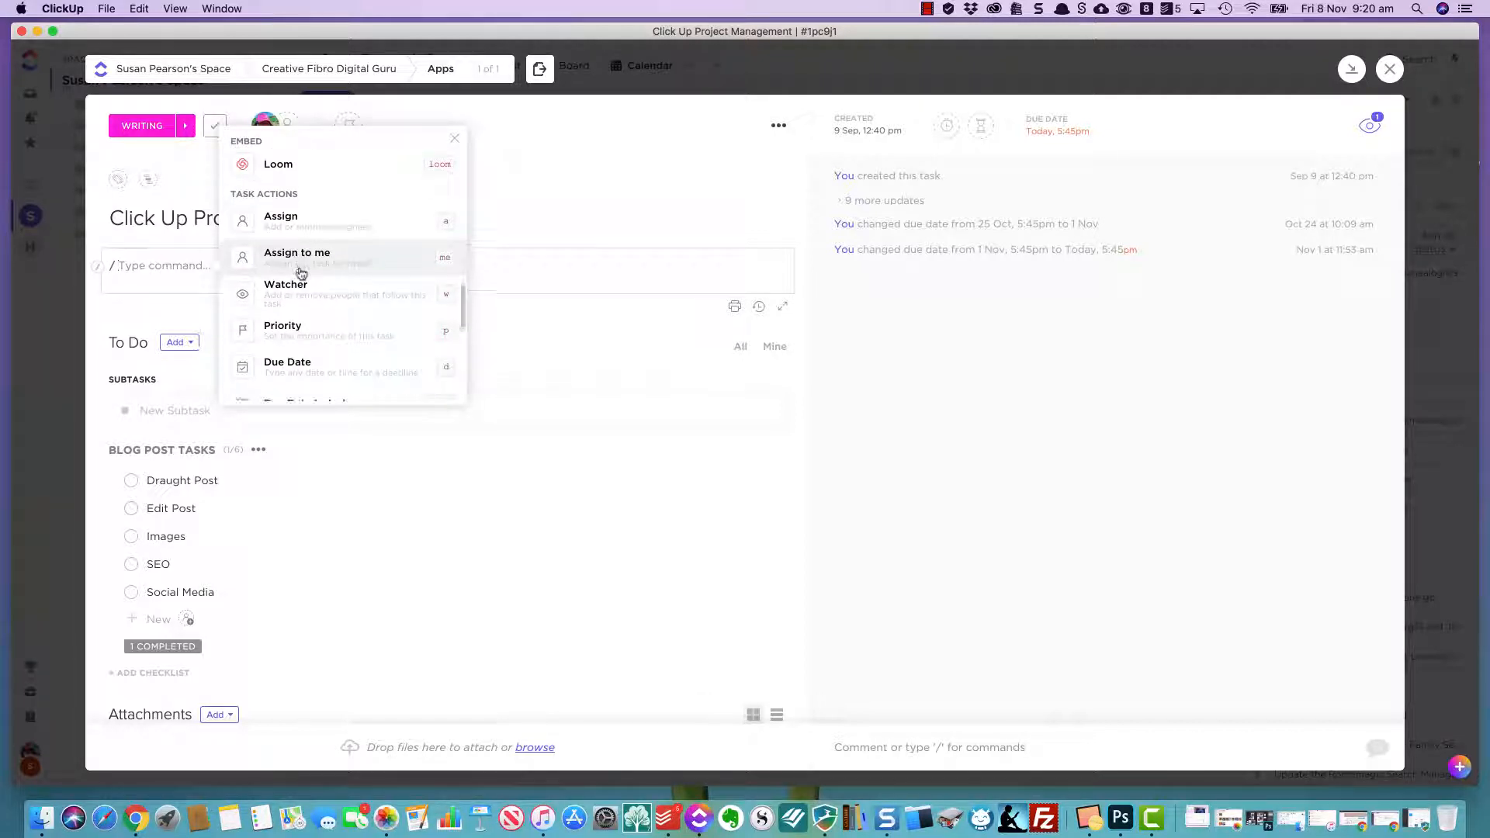
Examine the task action slash commands from Assign through dependencies to Attachment, and dismiss the command list.
scroll(301, 273, down, 1)
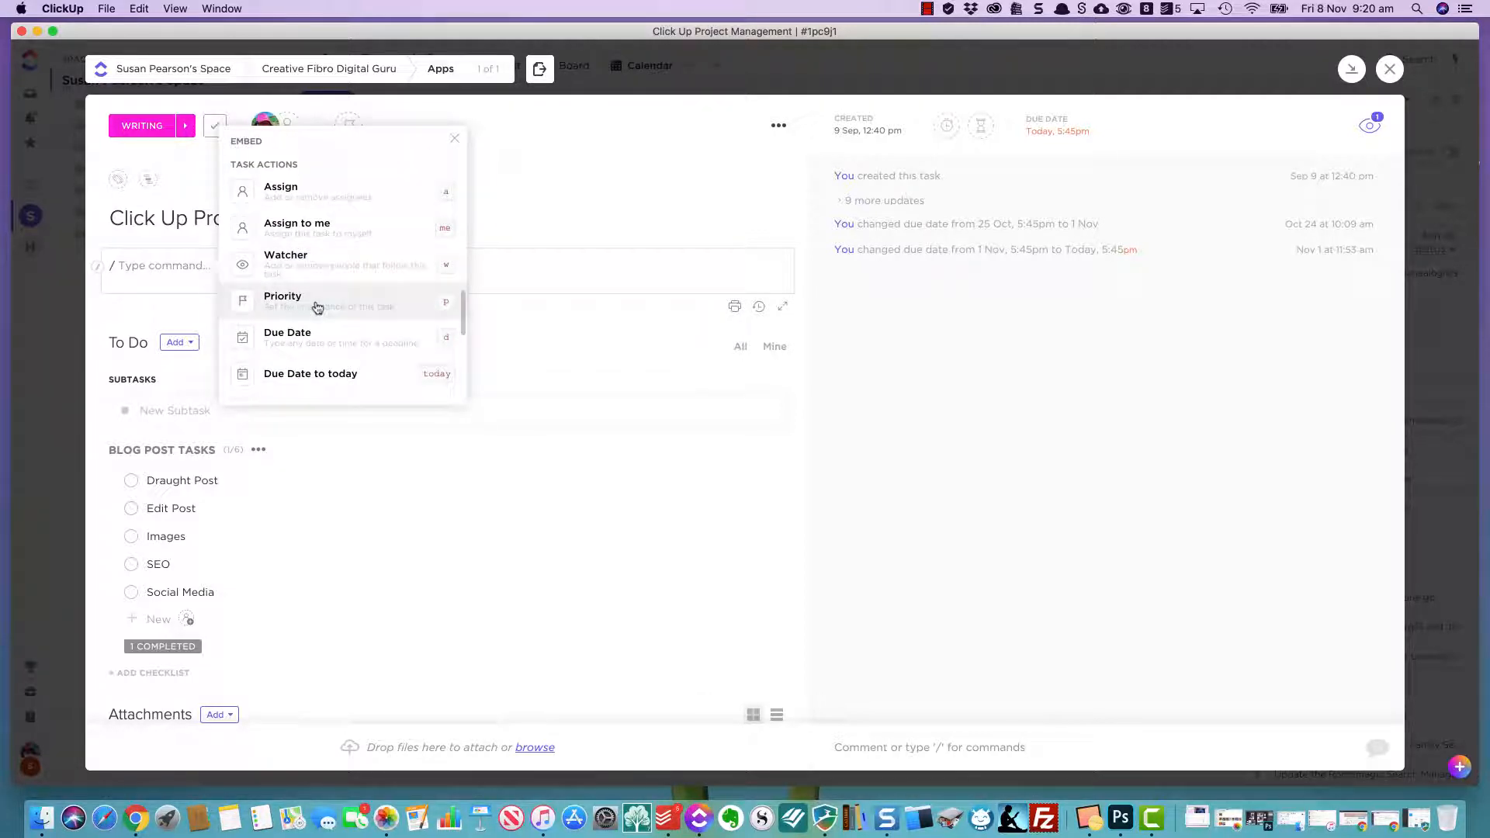
scroll(318, 304, down, 3)
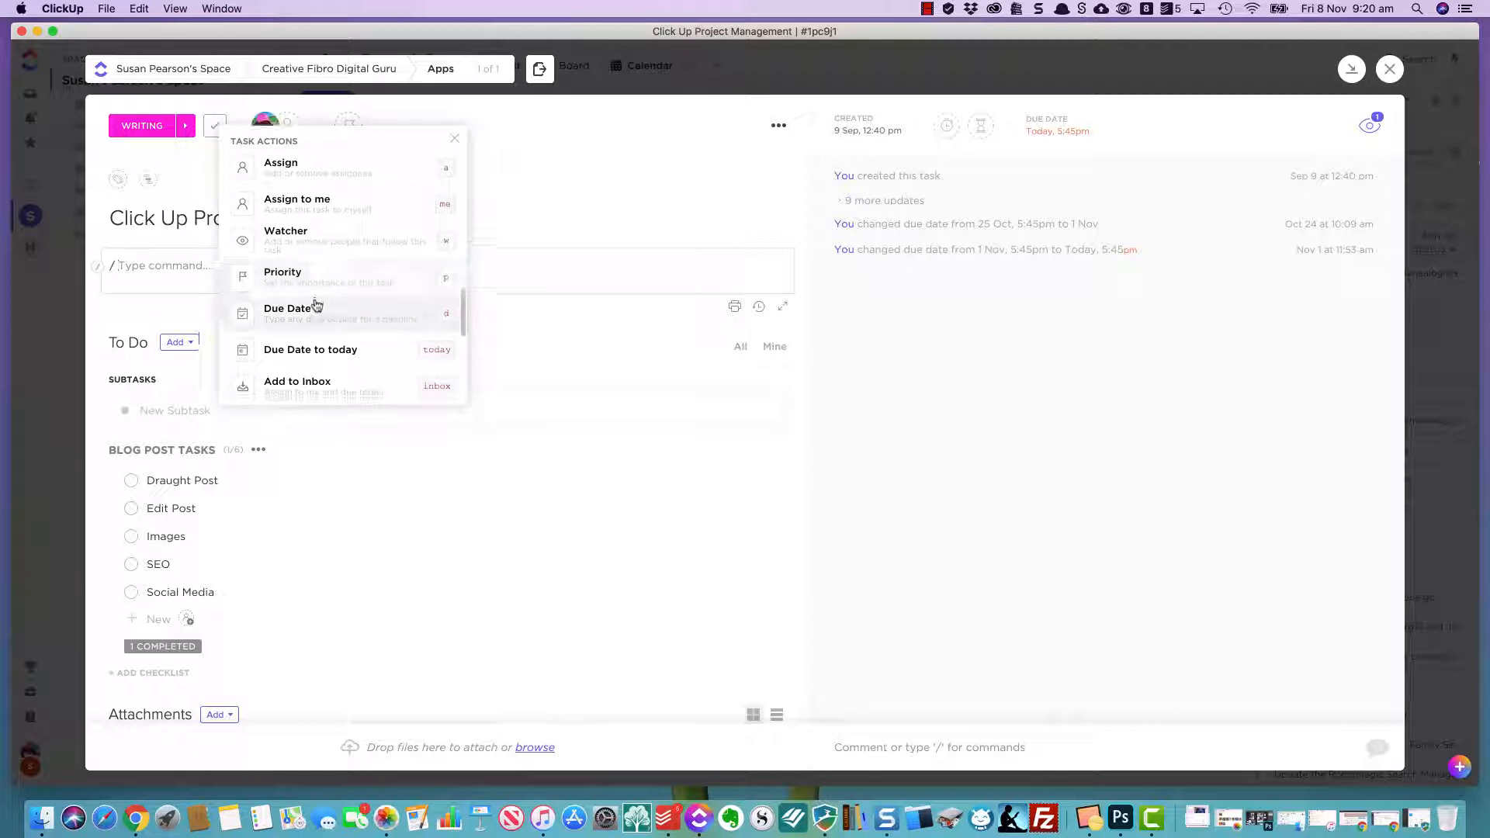
scroll(317, 304, down, 2)
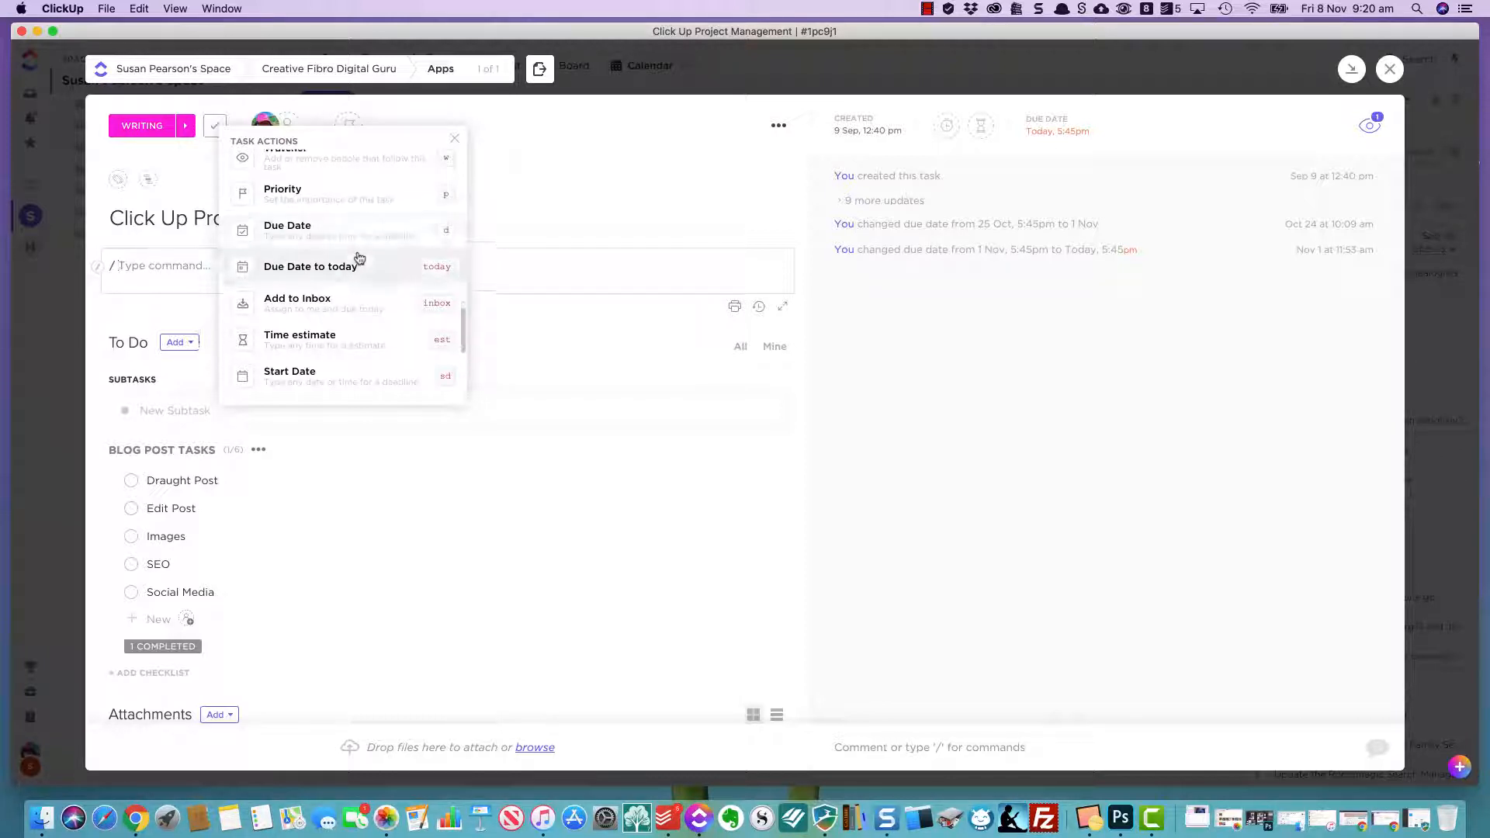
scroll(355, 256, down, 1)
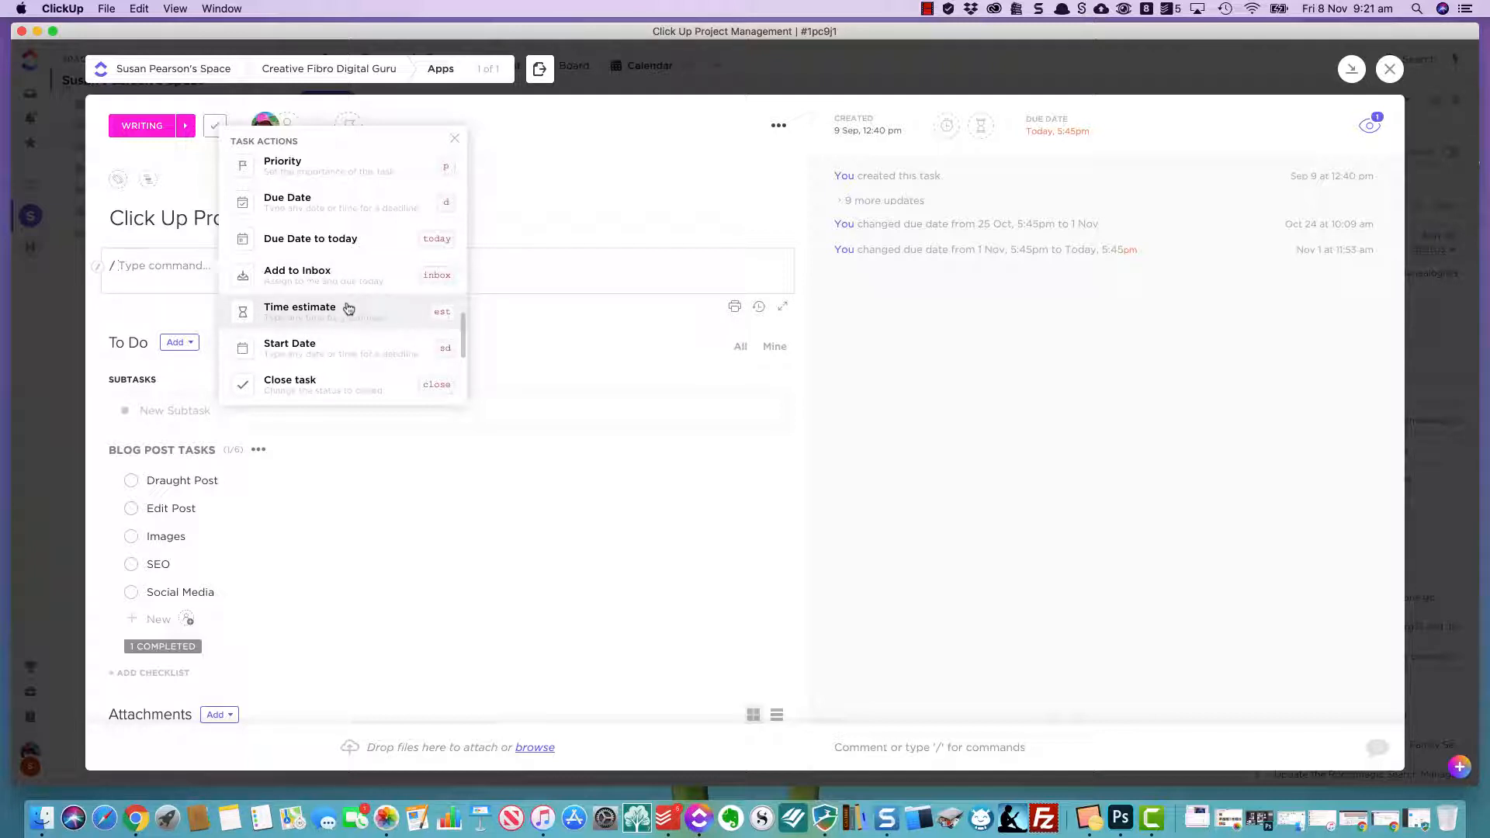
scroll(345, 307, down, 2)
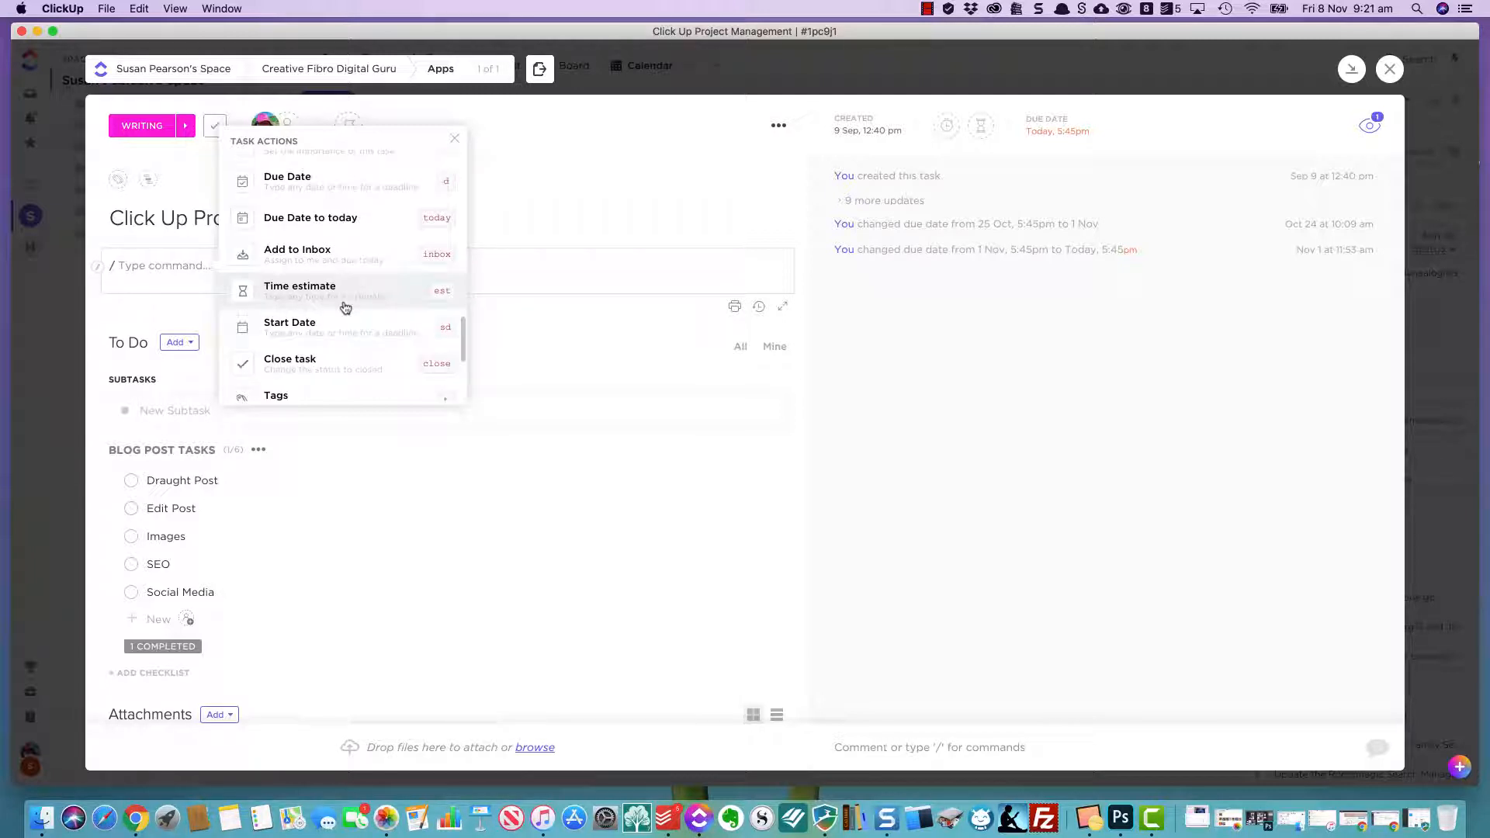
scroll(343, 306, down, 1)
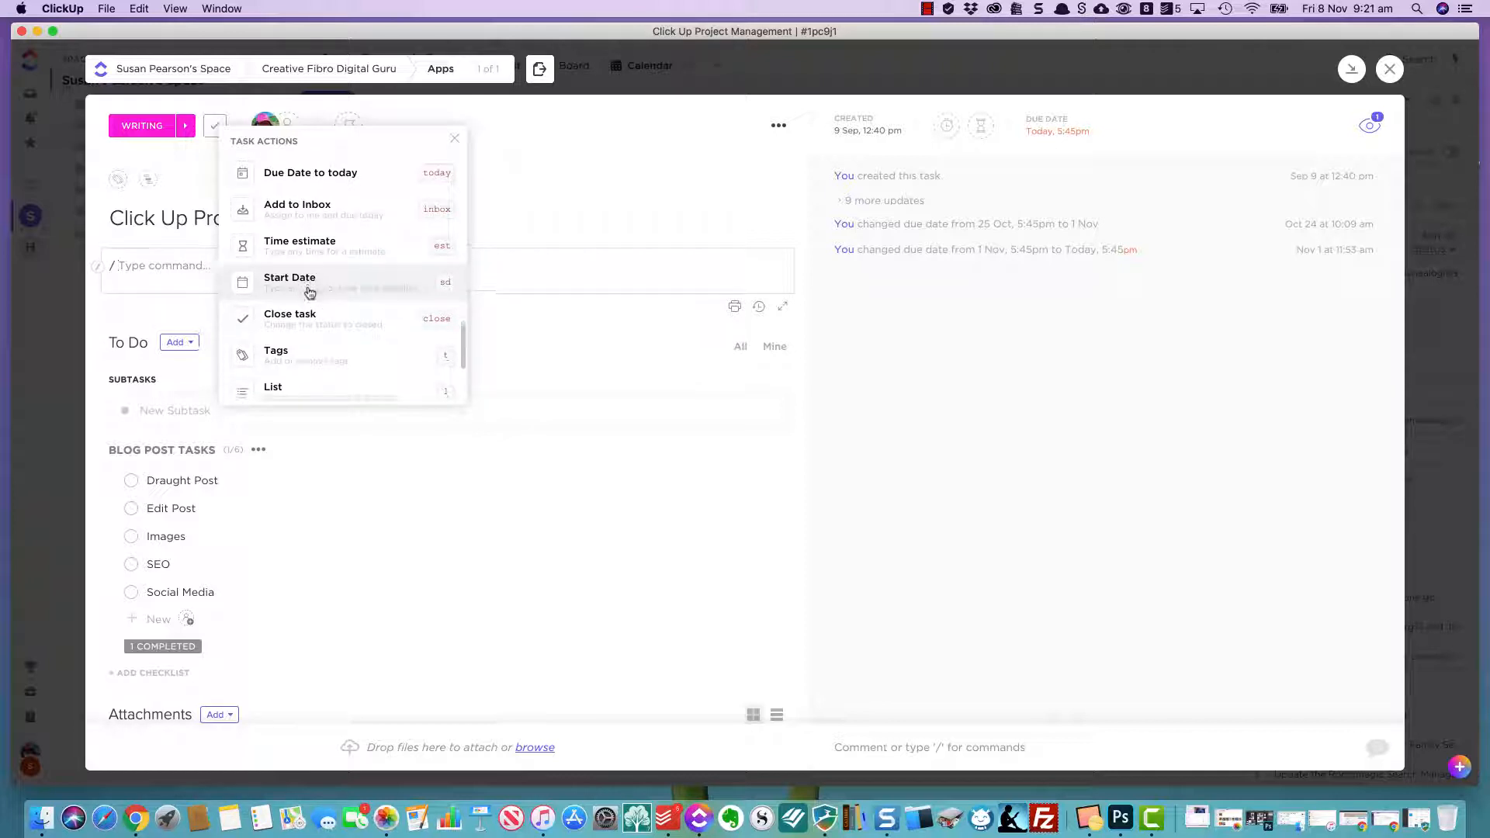
scroll(308, 293, down, 1)
scroll(309, 293, down, 1)
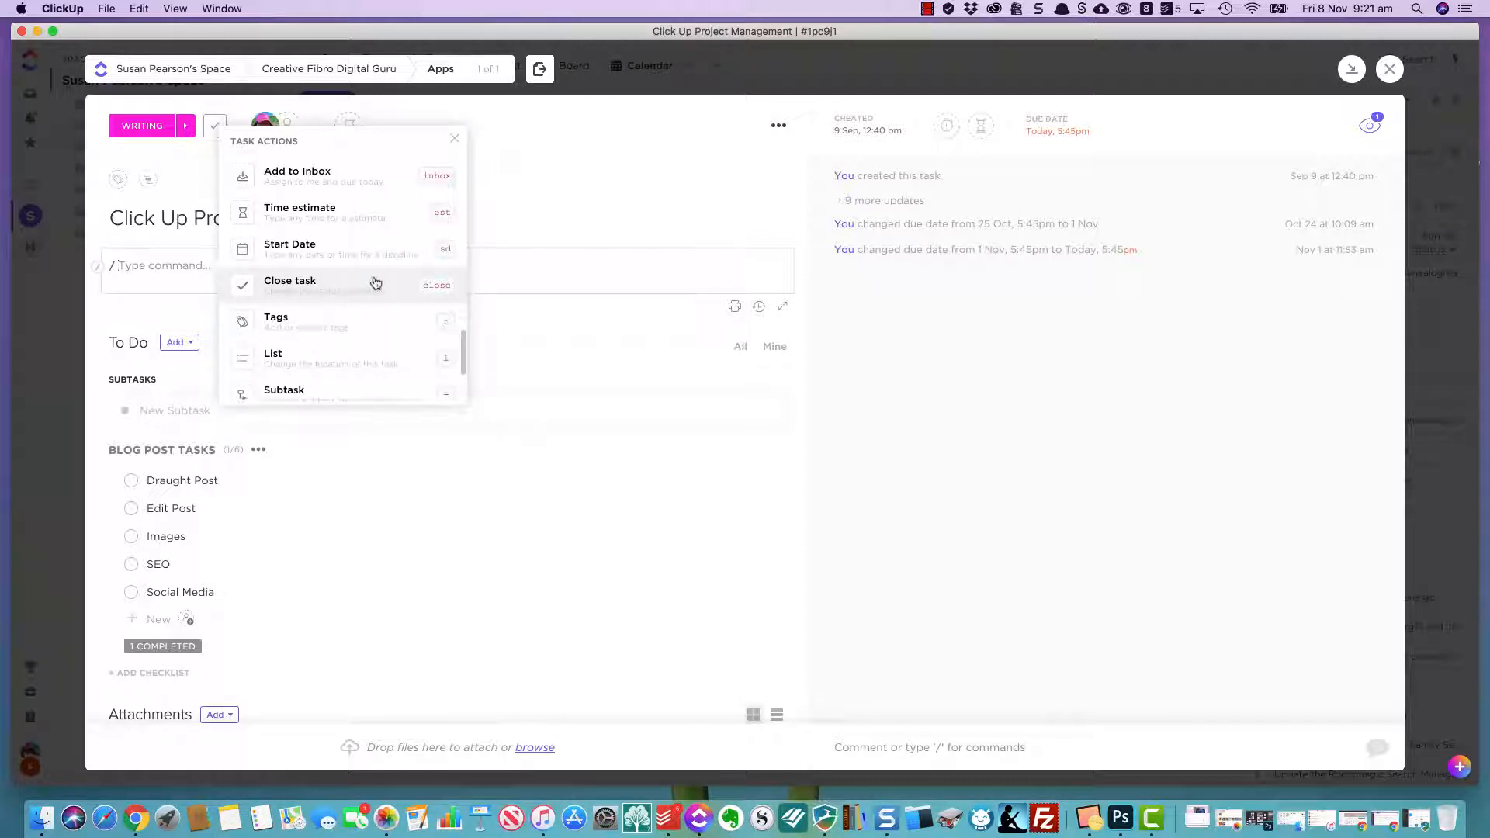
scroll(342, 271, down, 1)
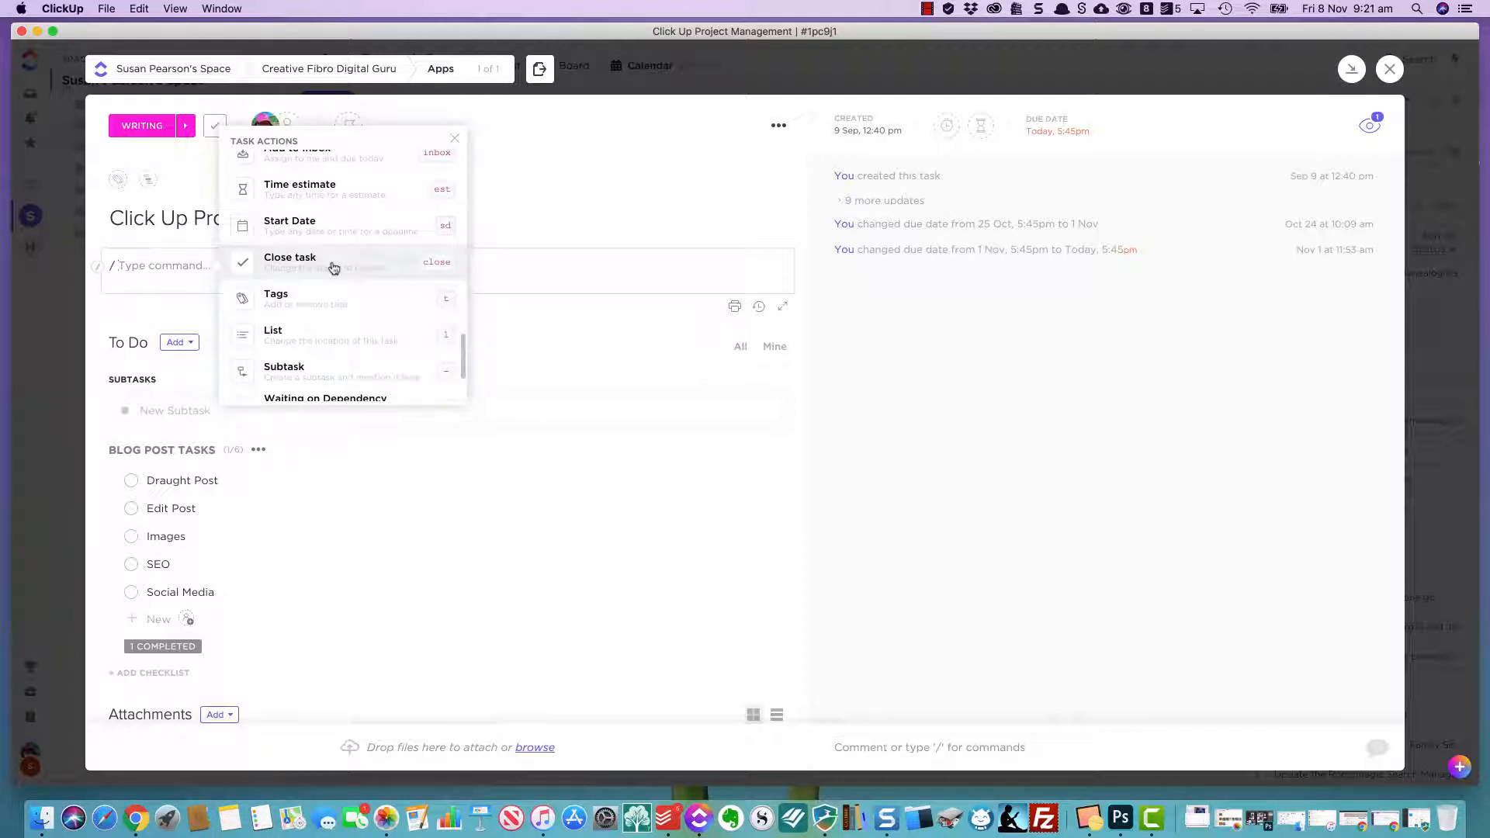
scroll(334, 268, down, 3)
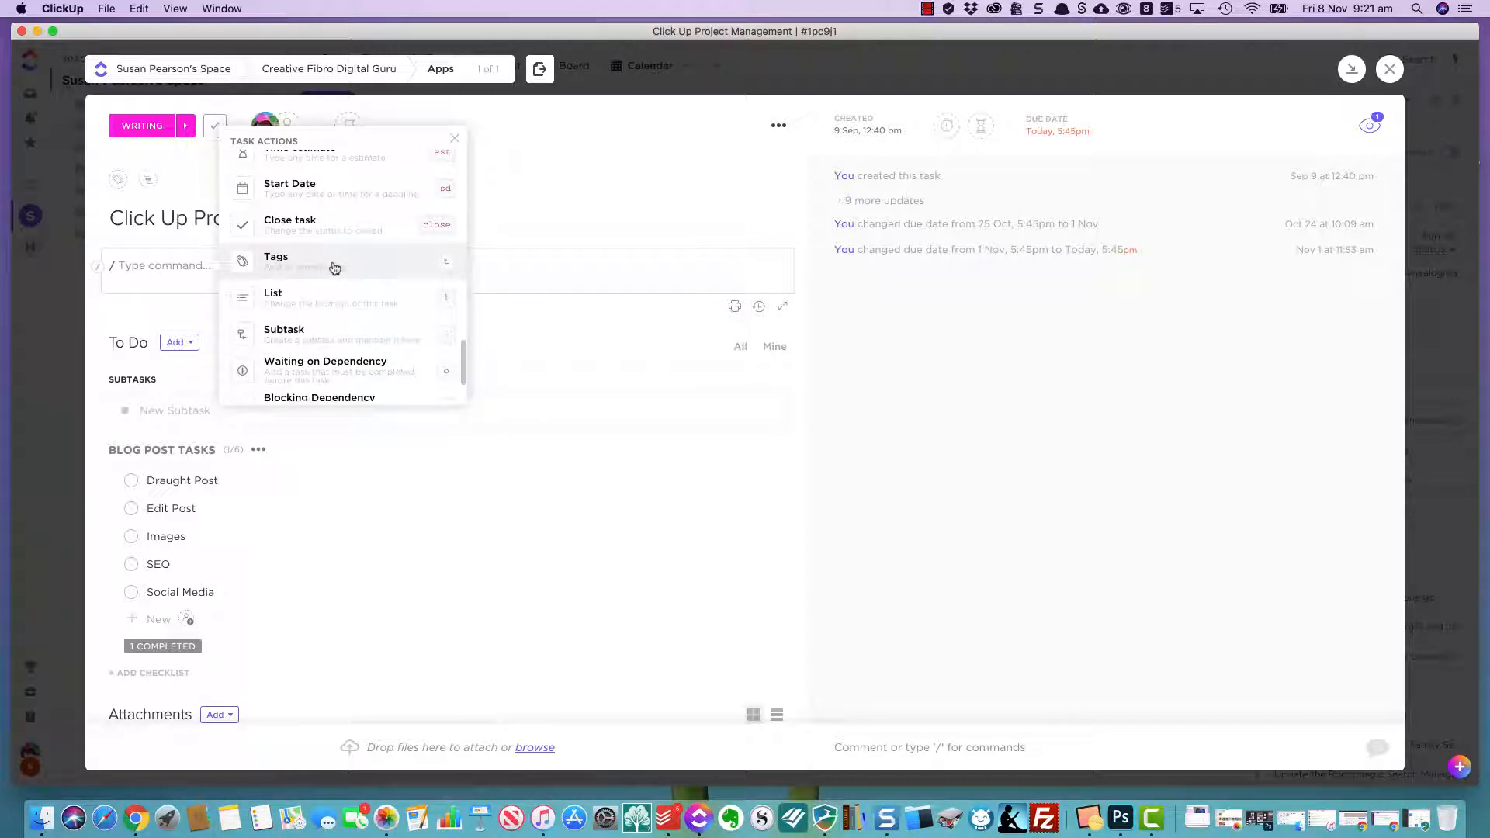
scroll(315, 306, down, 1)
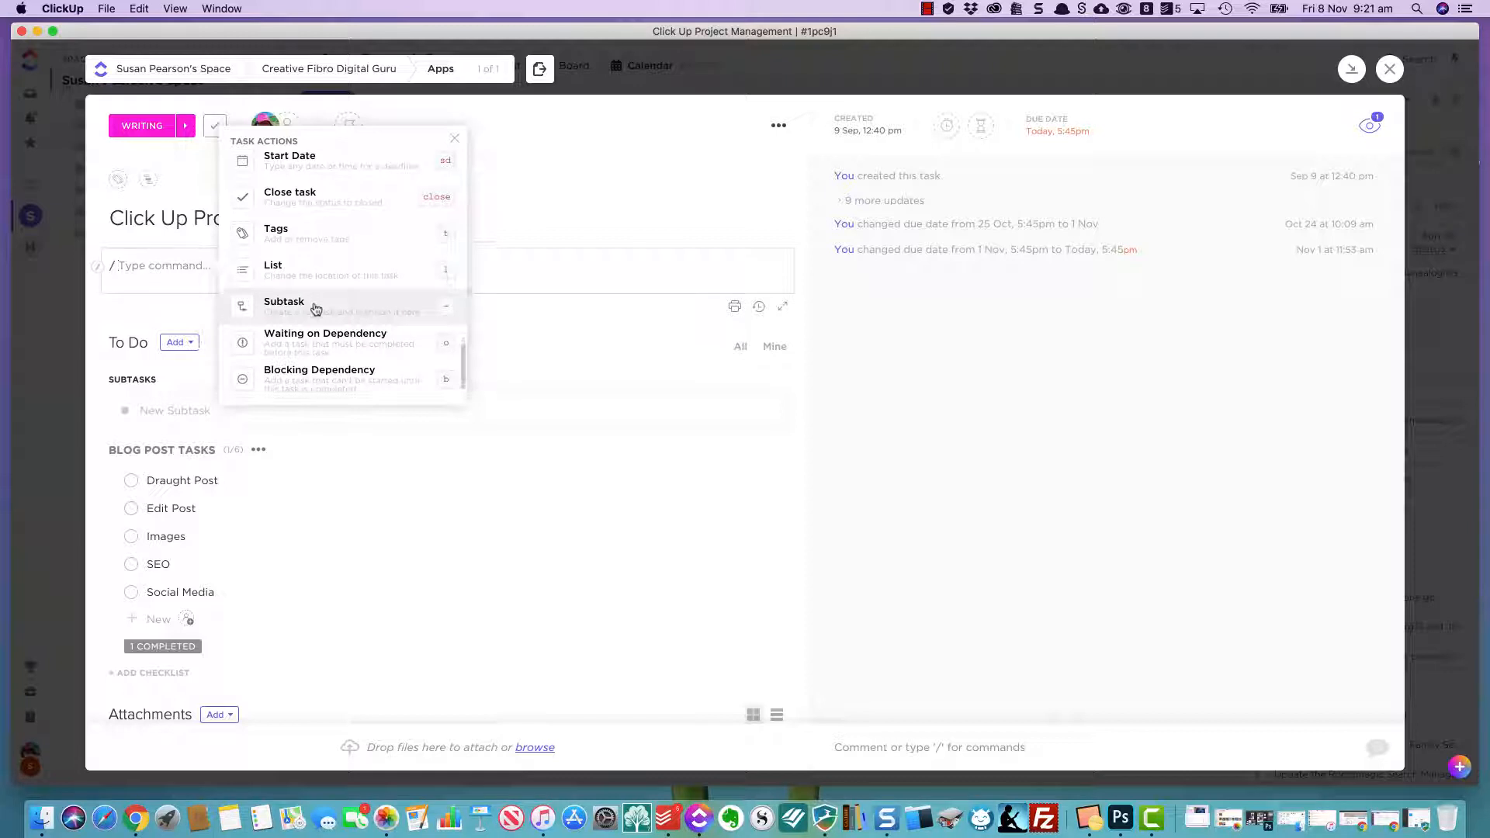
scroll(316, 308, down, 3)
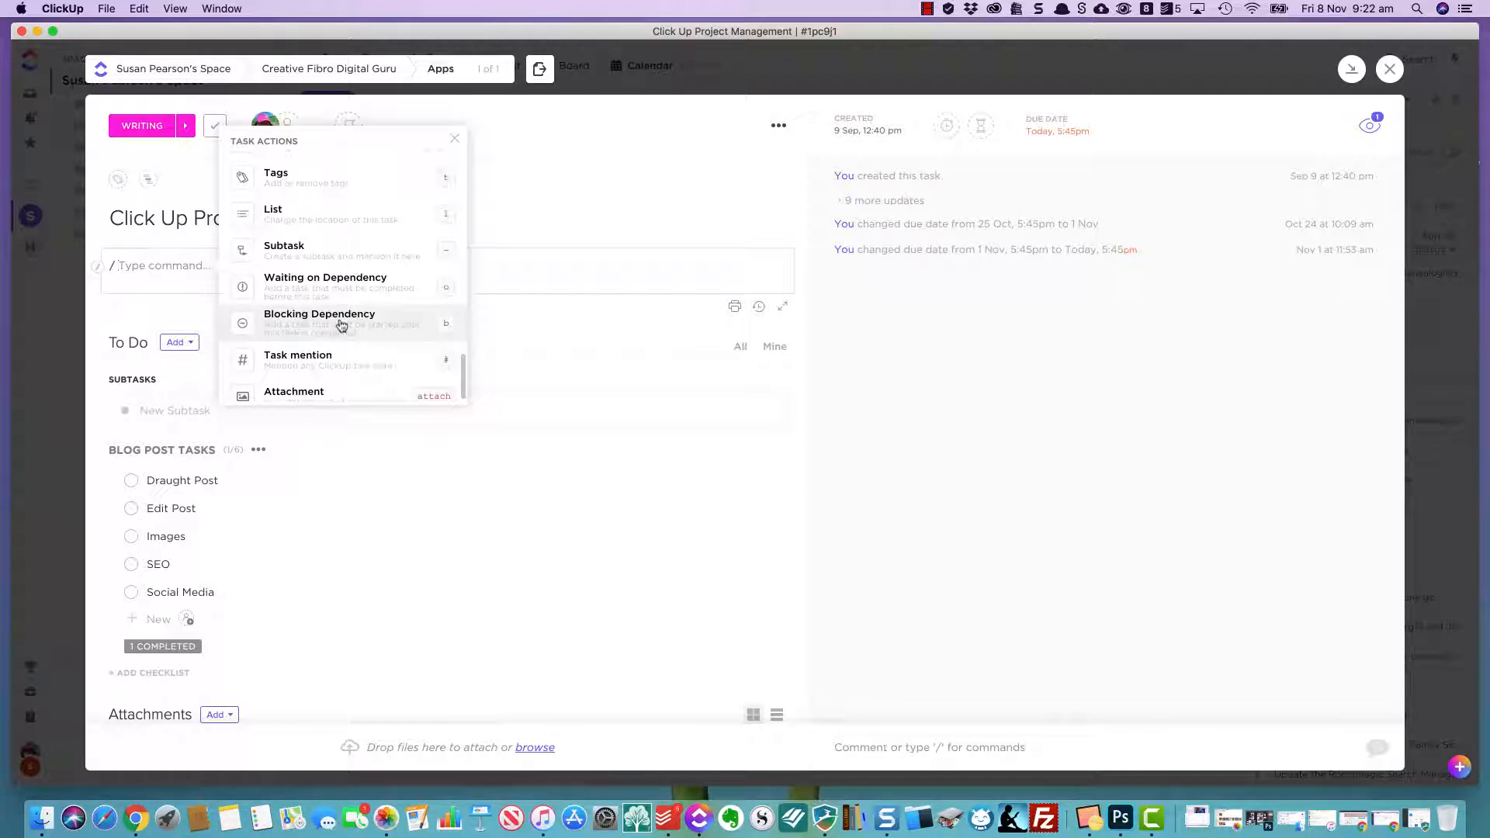
scroll(341, 325, down, 1)
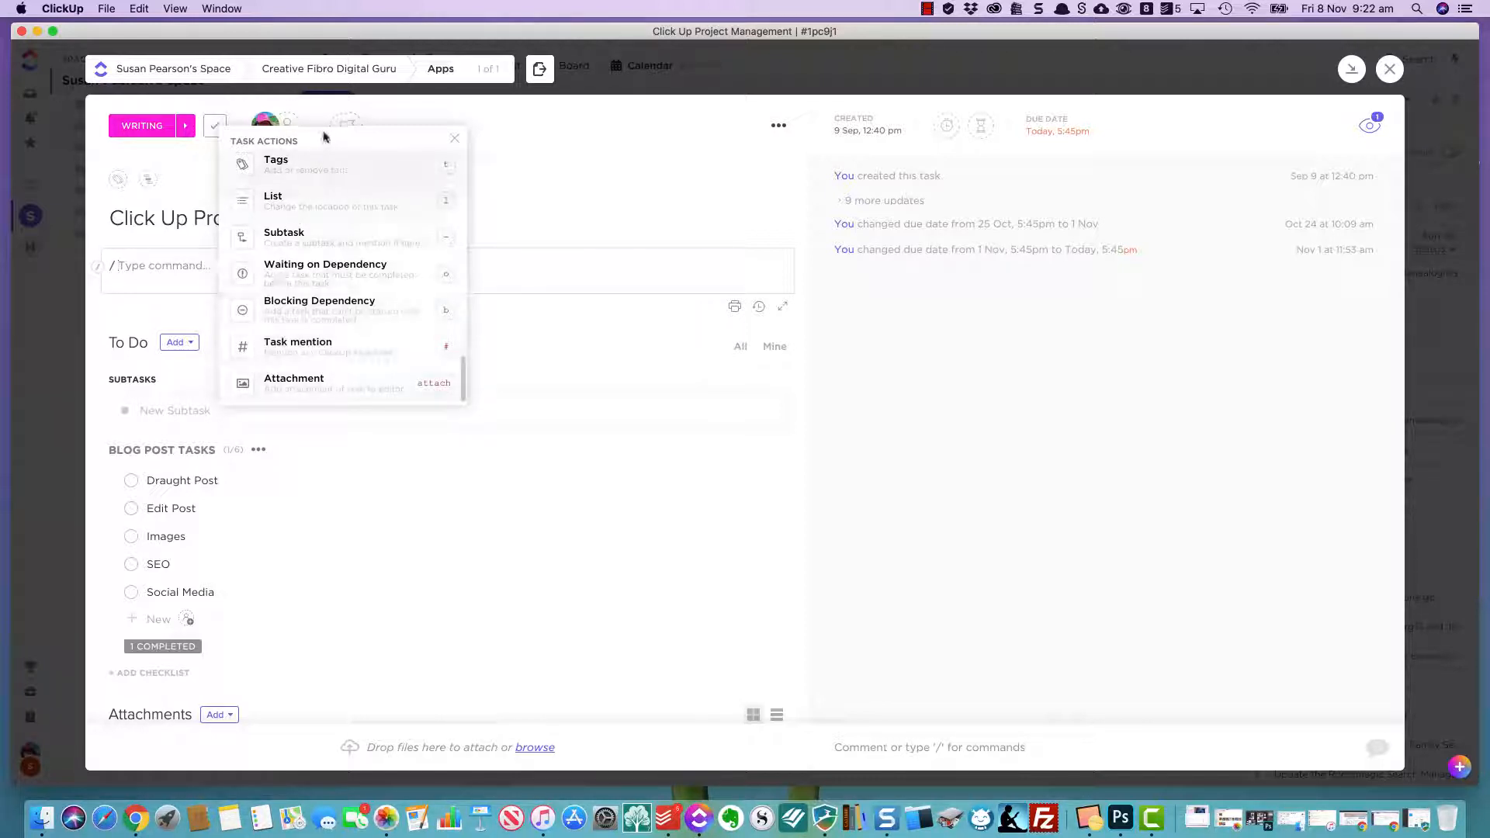
click(457, 140)
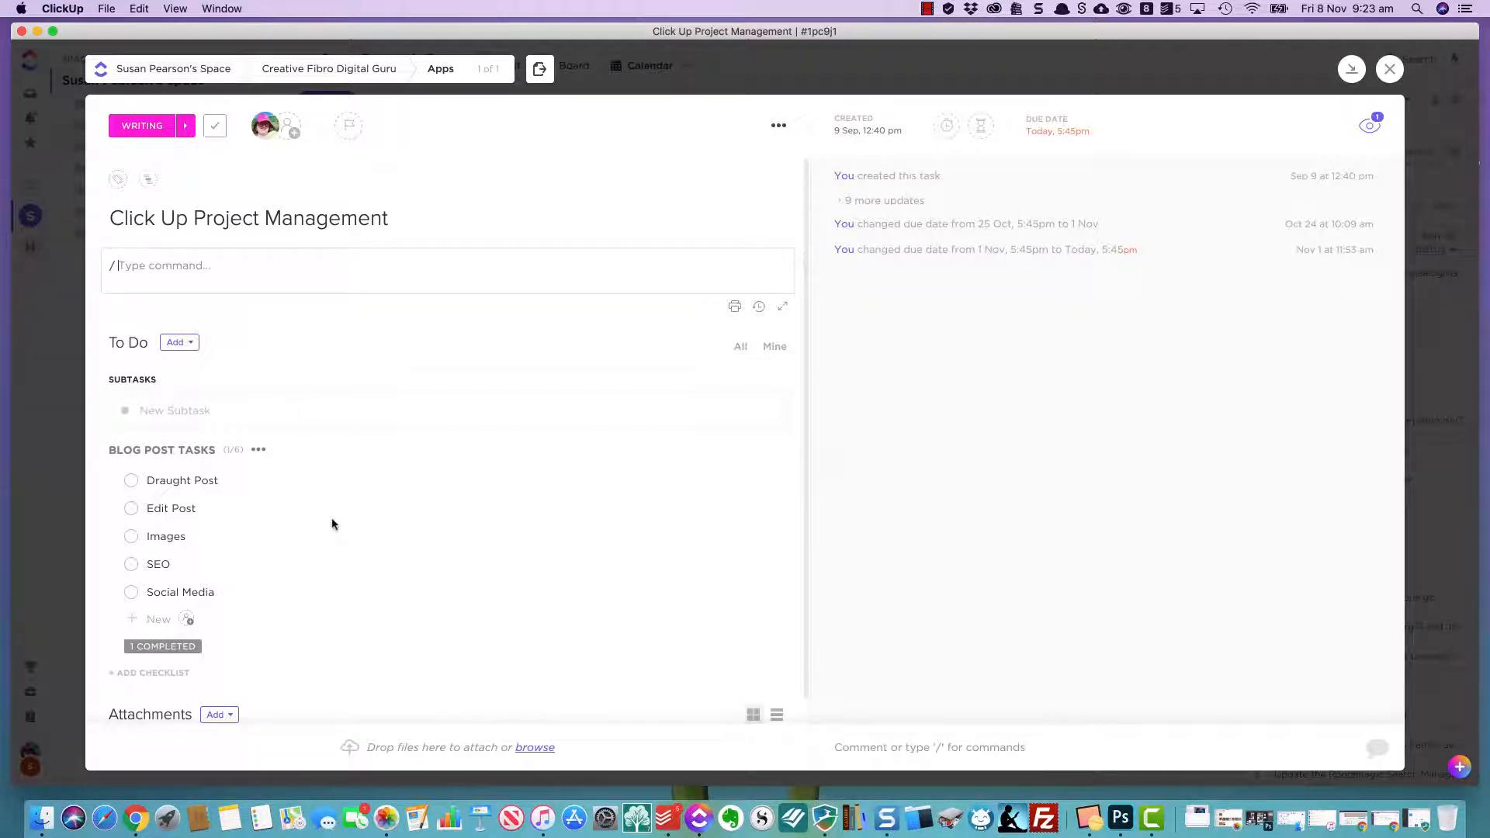
Minimise the Click Up Project Management task to the tray, restore it, and close it to return to the calendar.
scroll(326, 543, down, 1)
scroll(524, 579, down, 1)
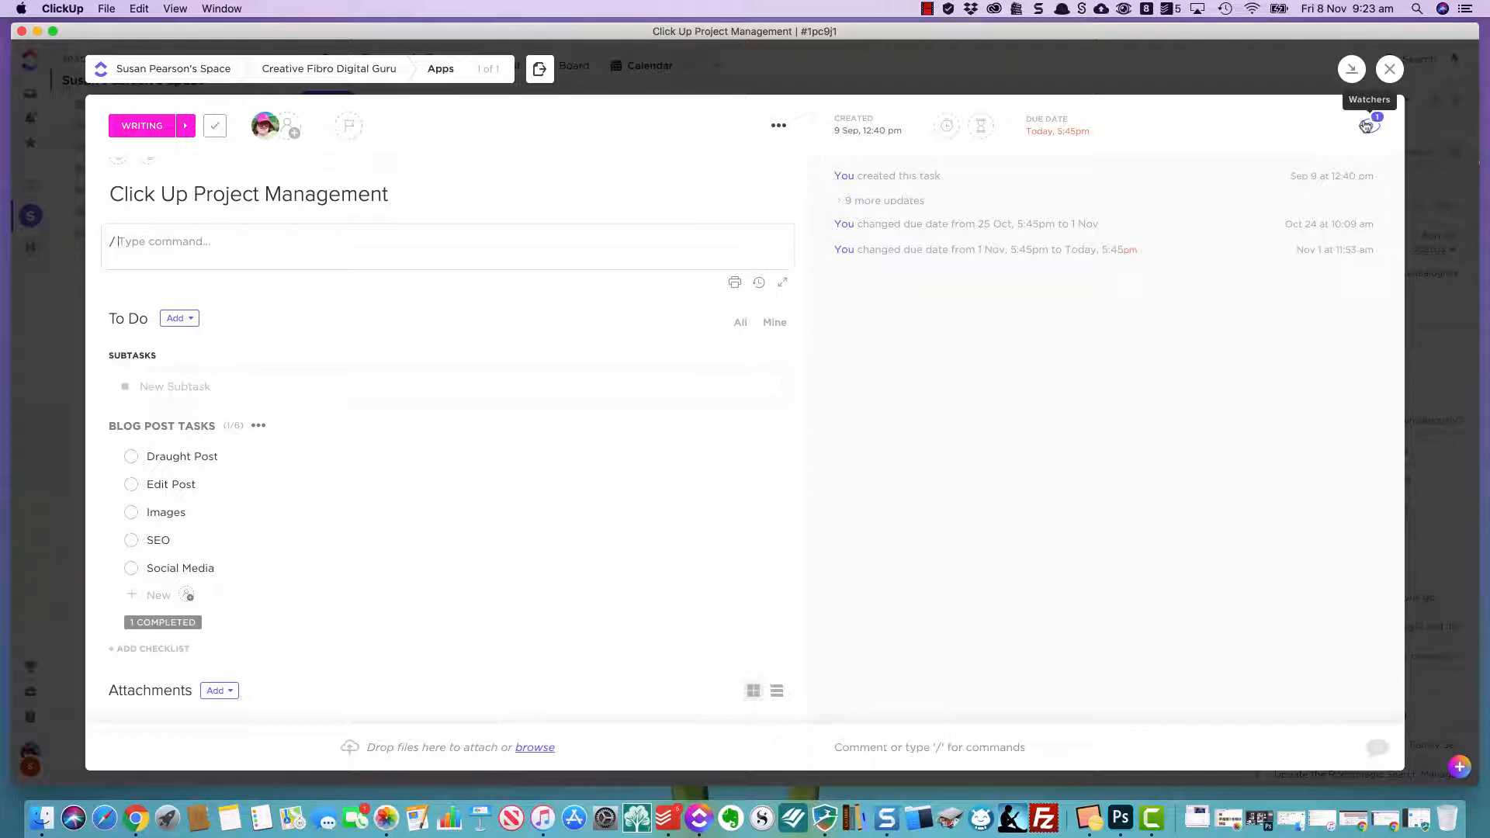
click(1350, 72)
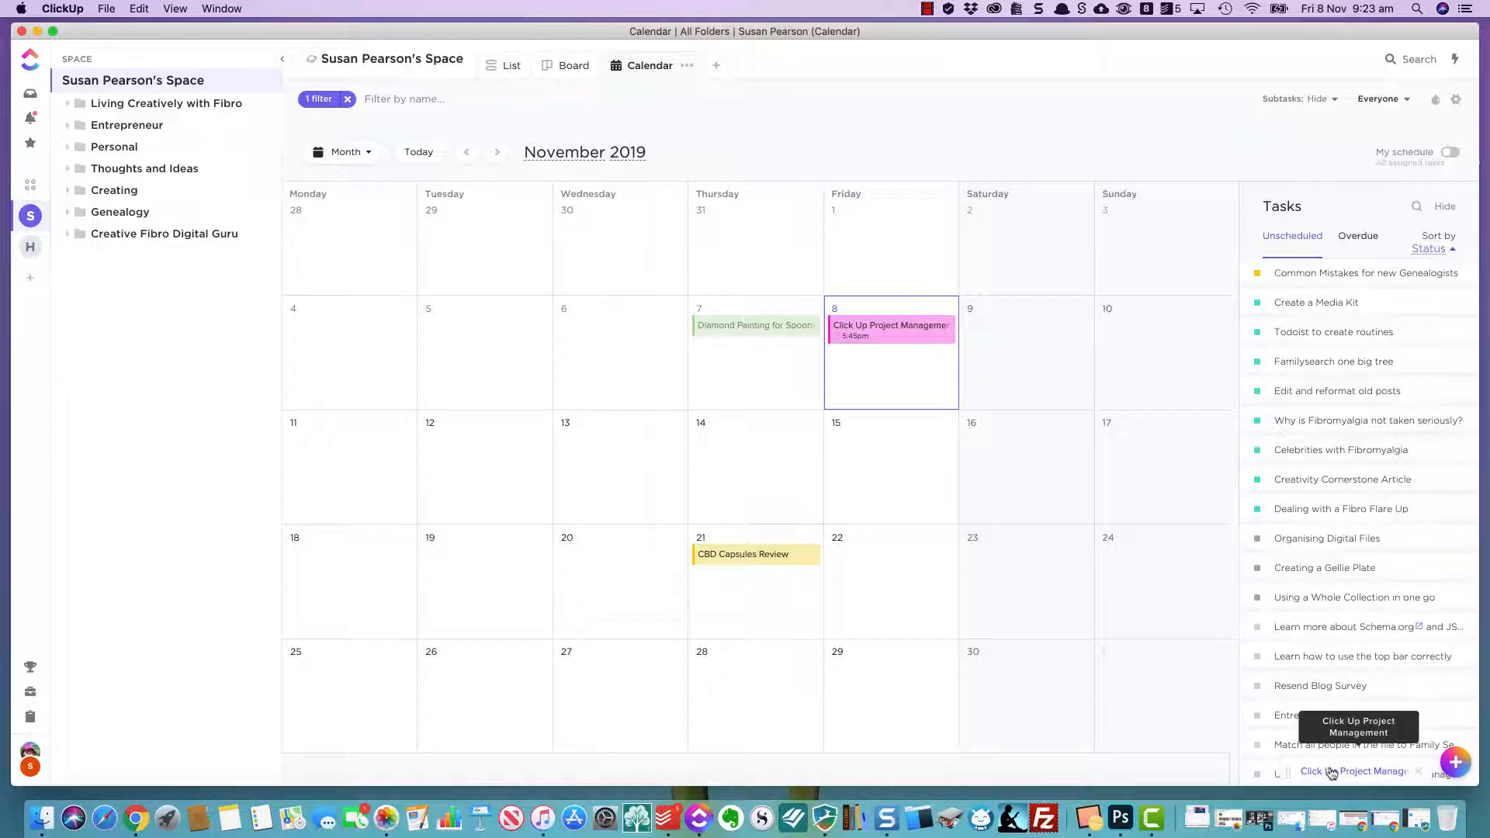
click(1332, 772)
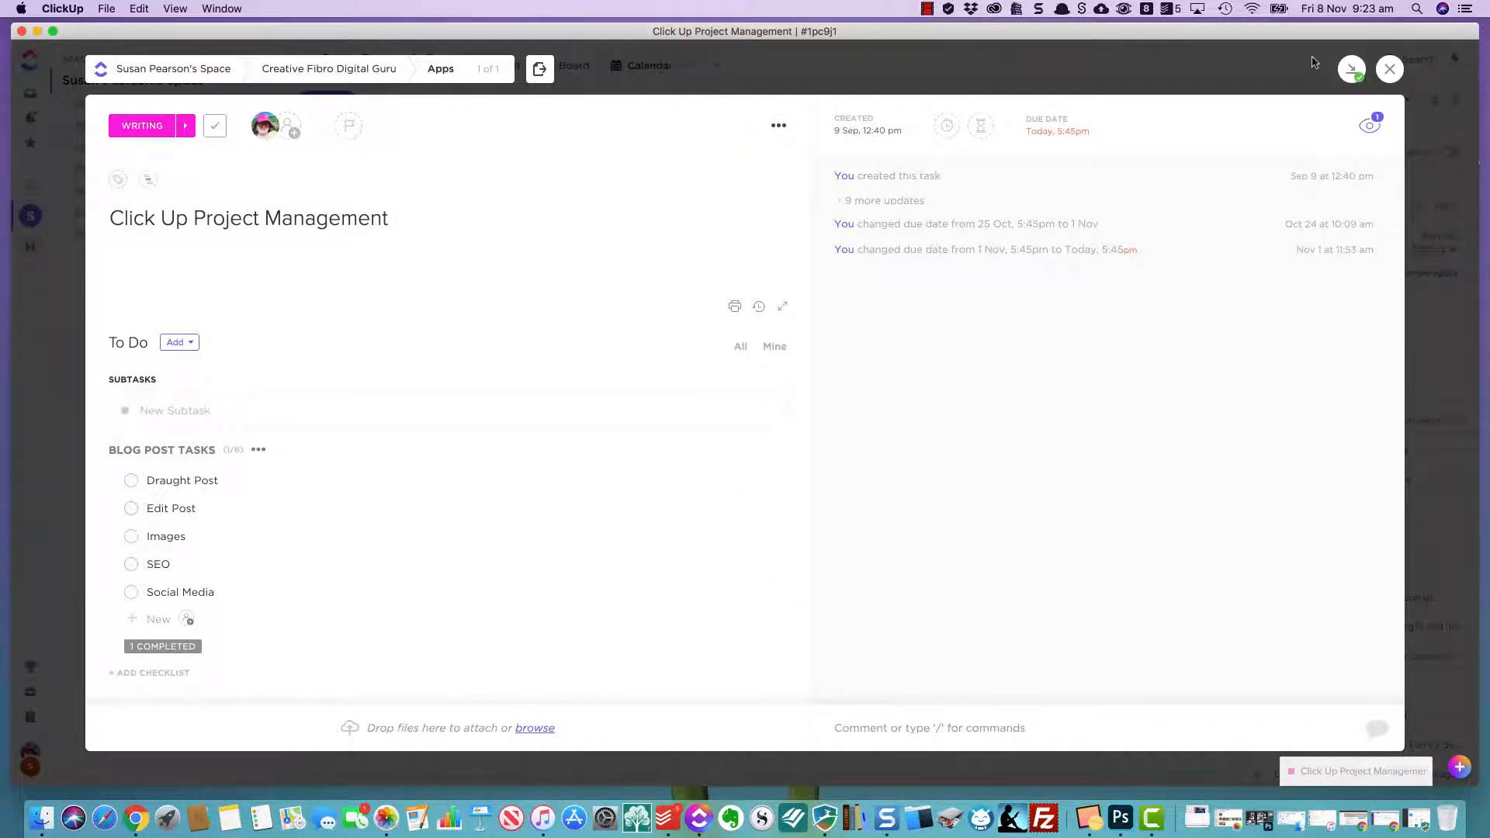
click(1359, 81)
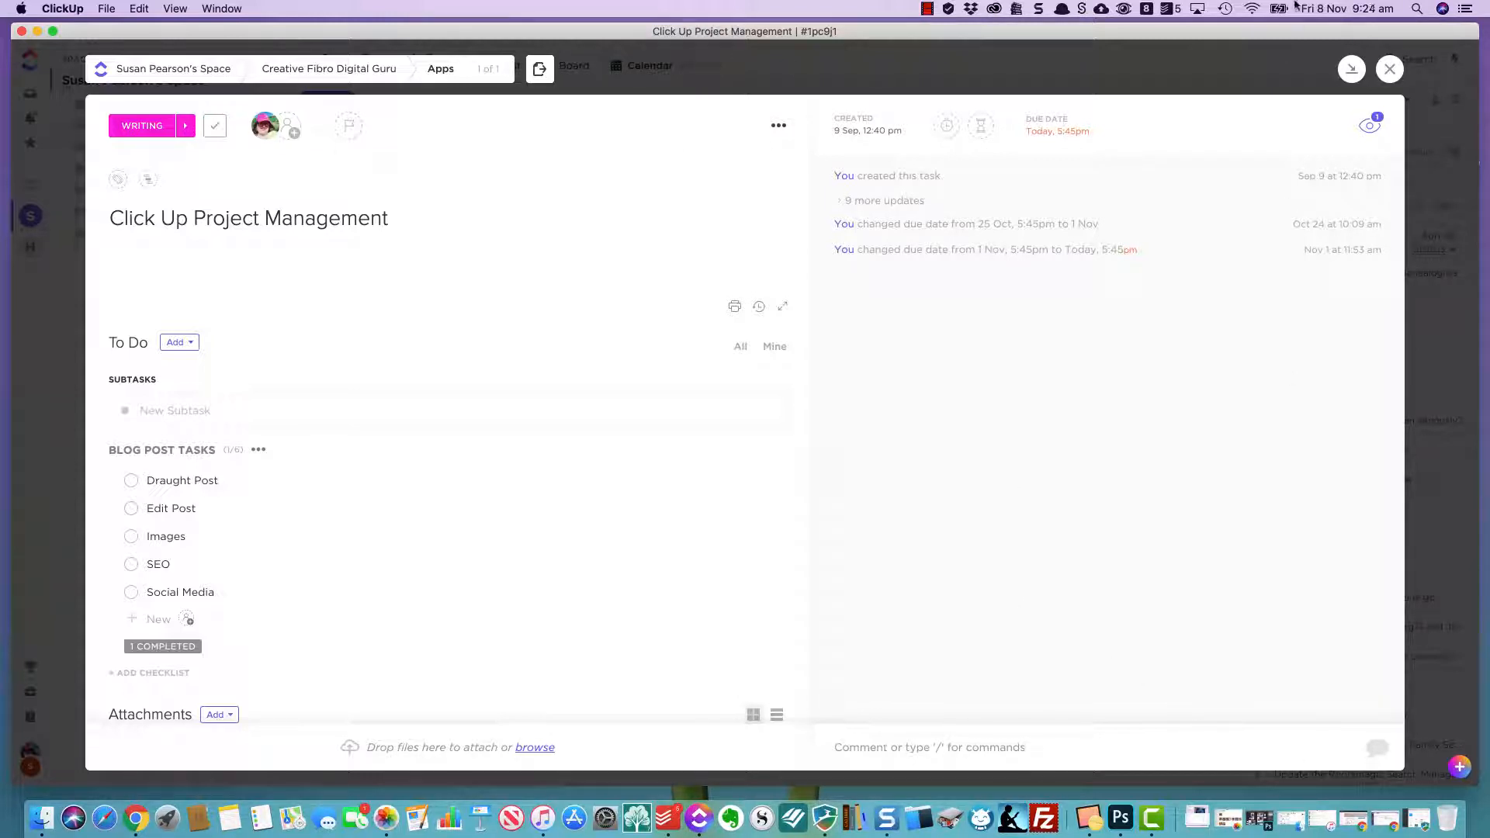
click(1390, 69)
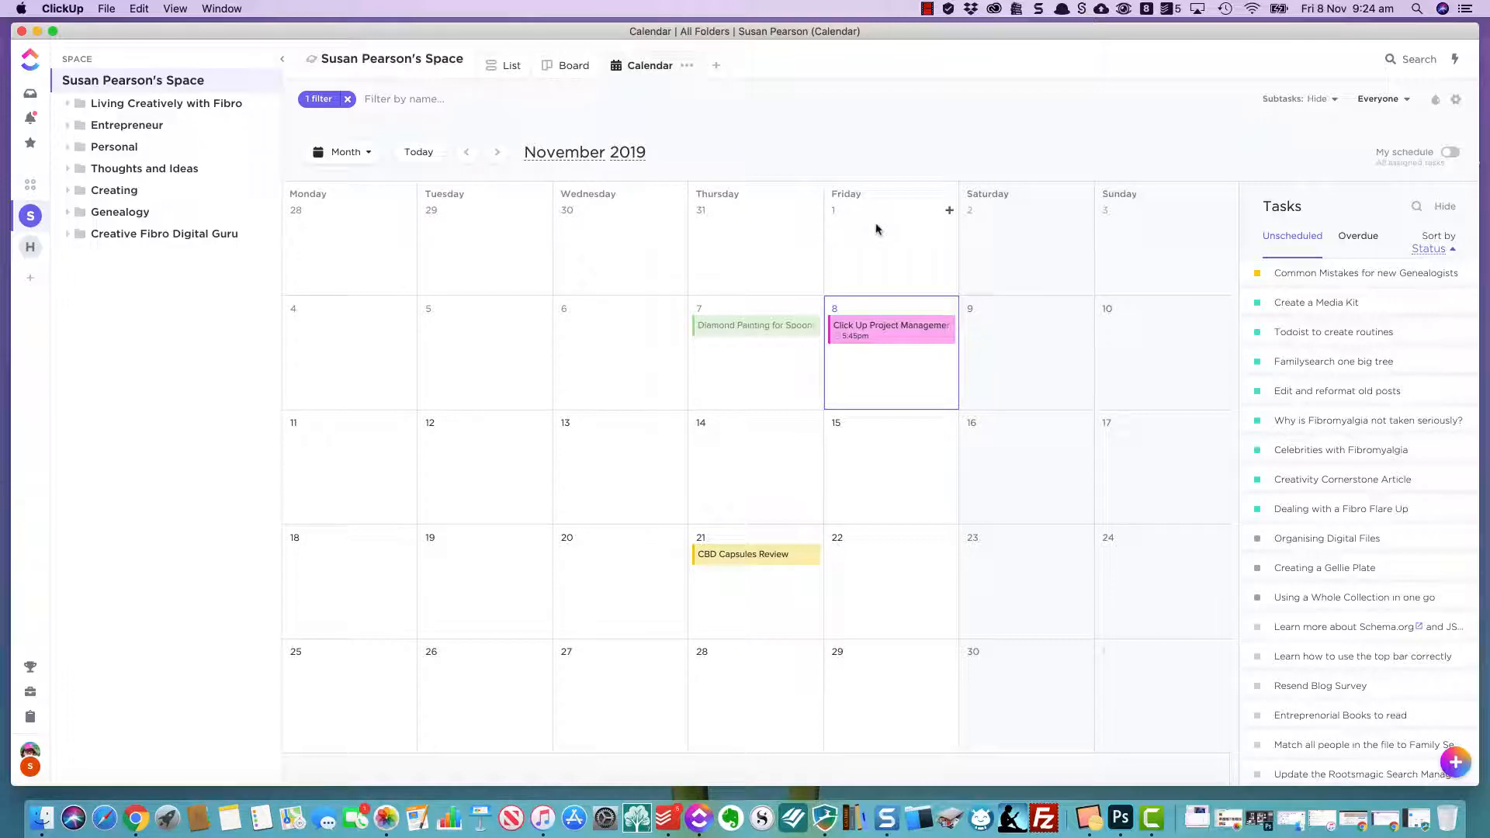
Show the personal space as a Board and examine the available filter criteria, such as status, tags, due date and priority.
click(578, 69)
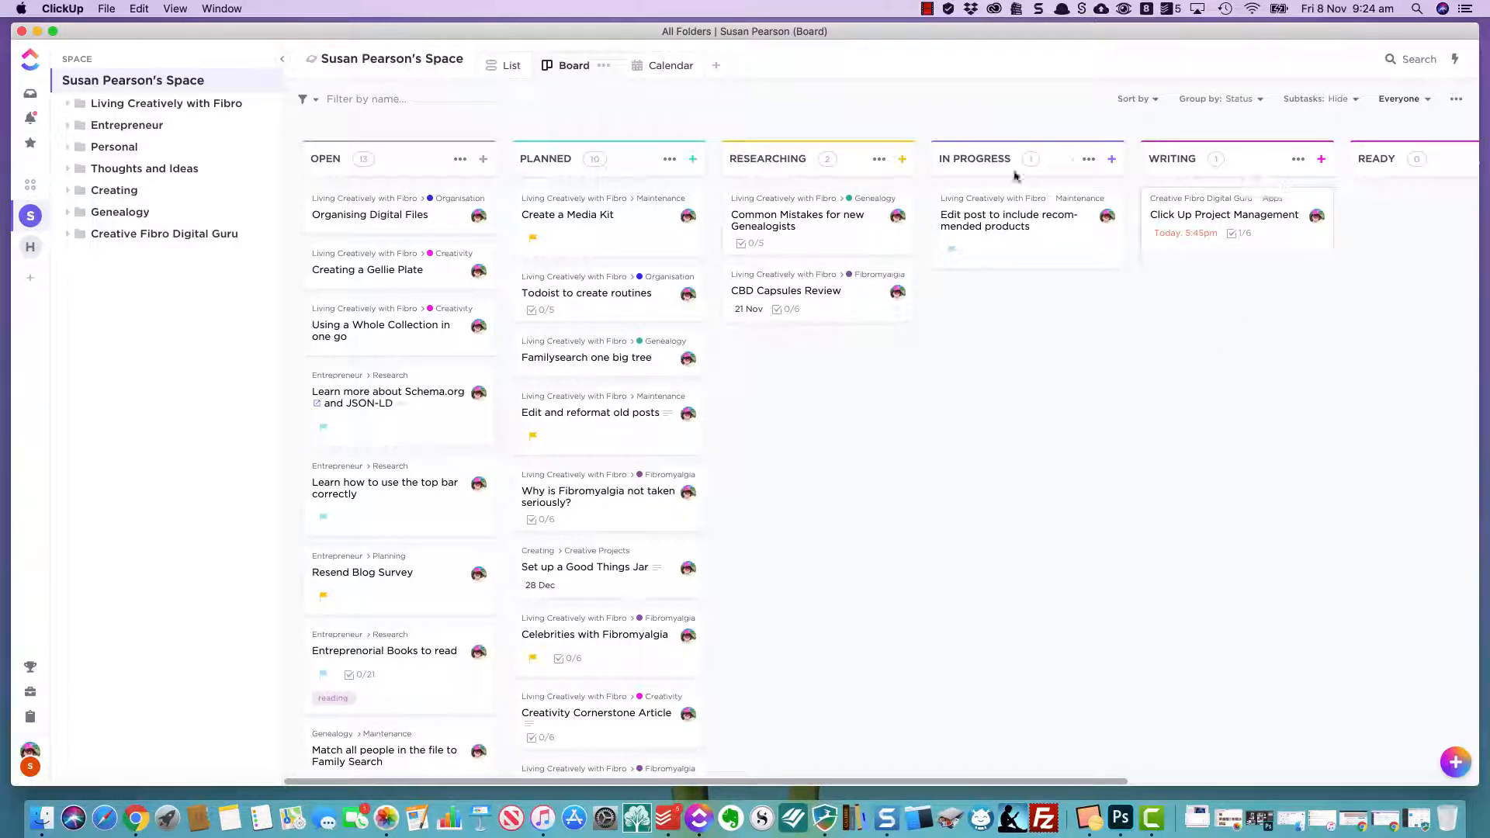
click(316, 101)
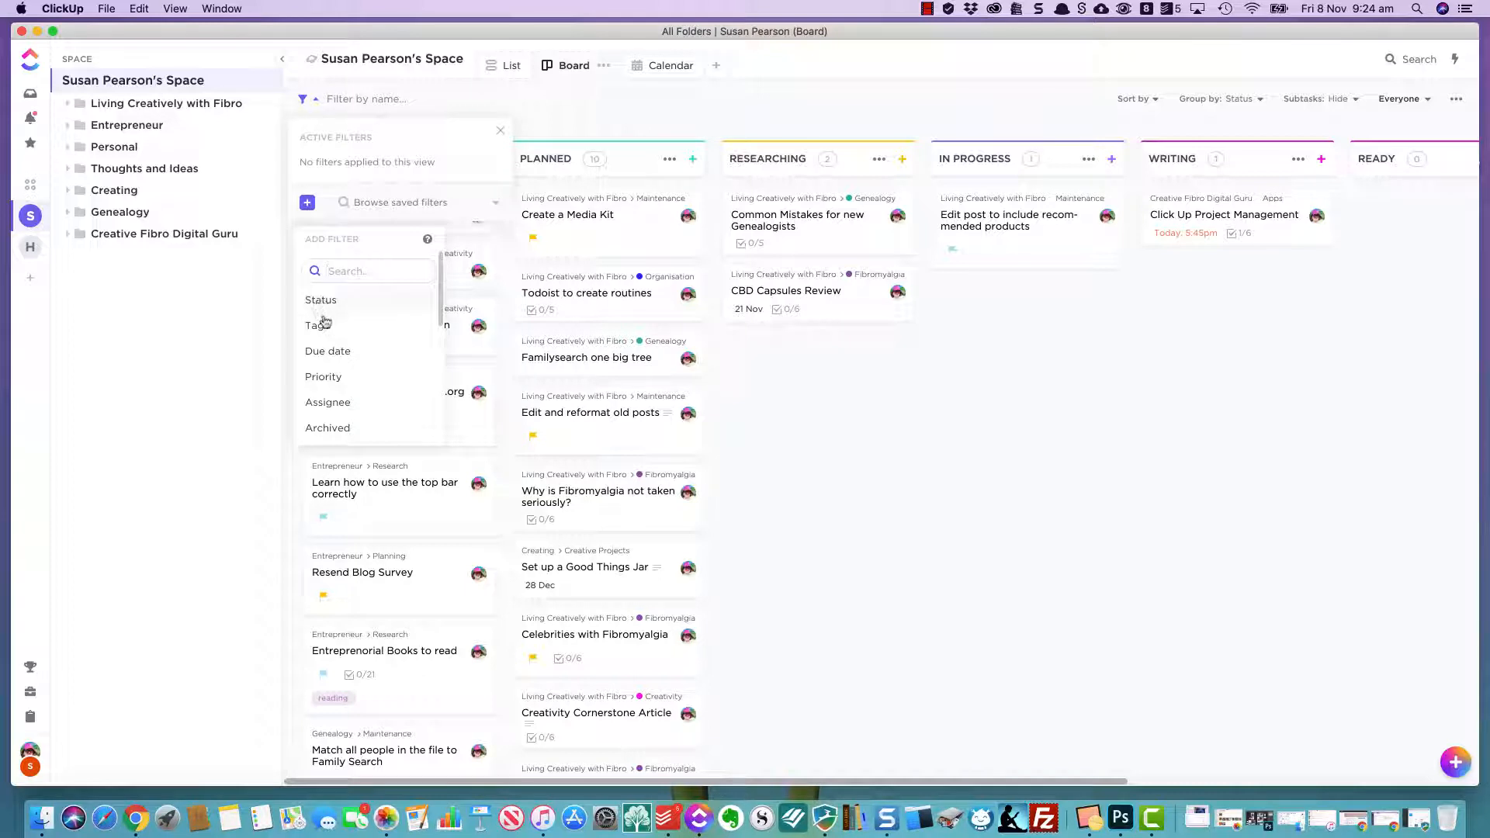
click(972, 85)
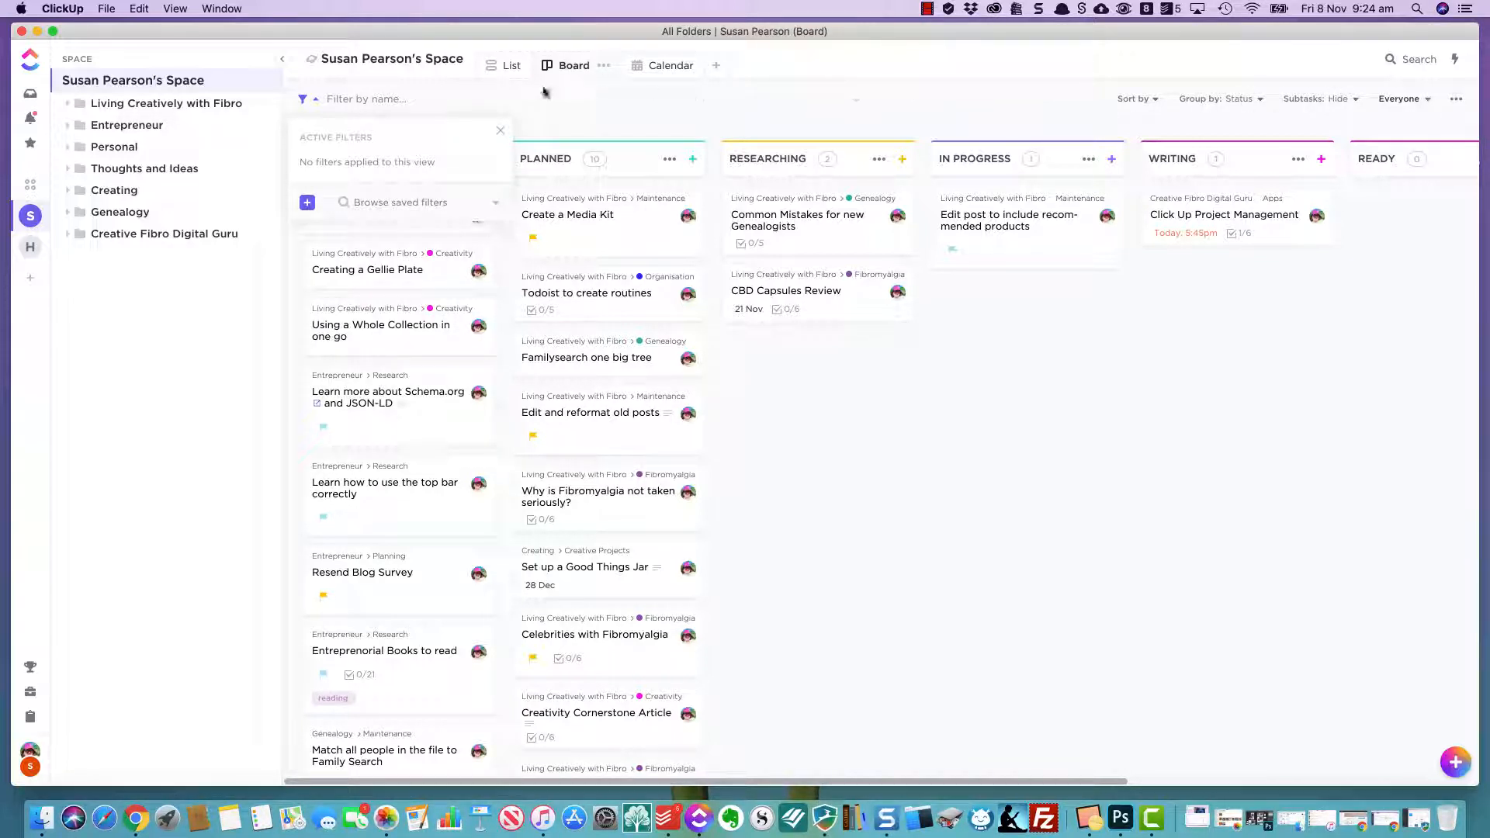
click(517, 70)
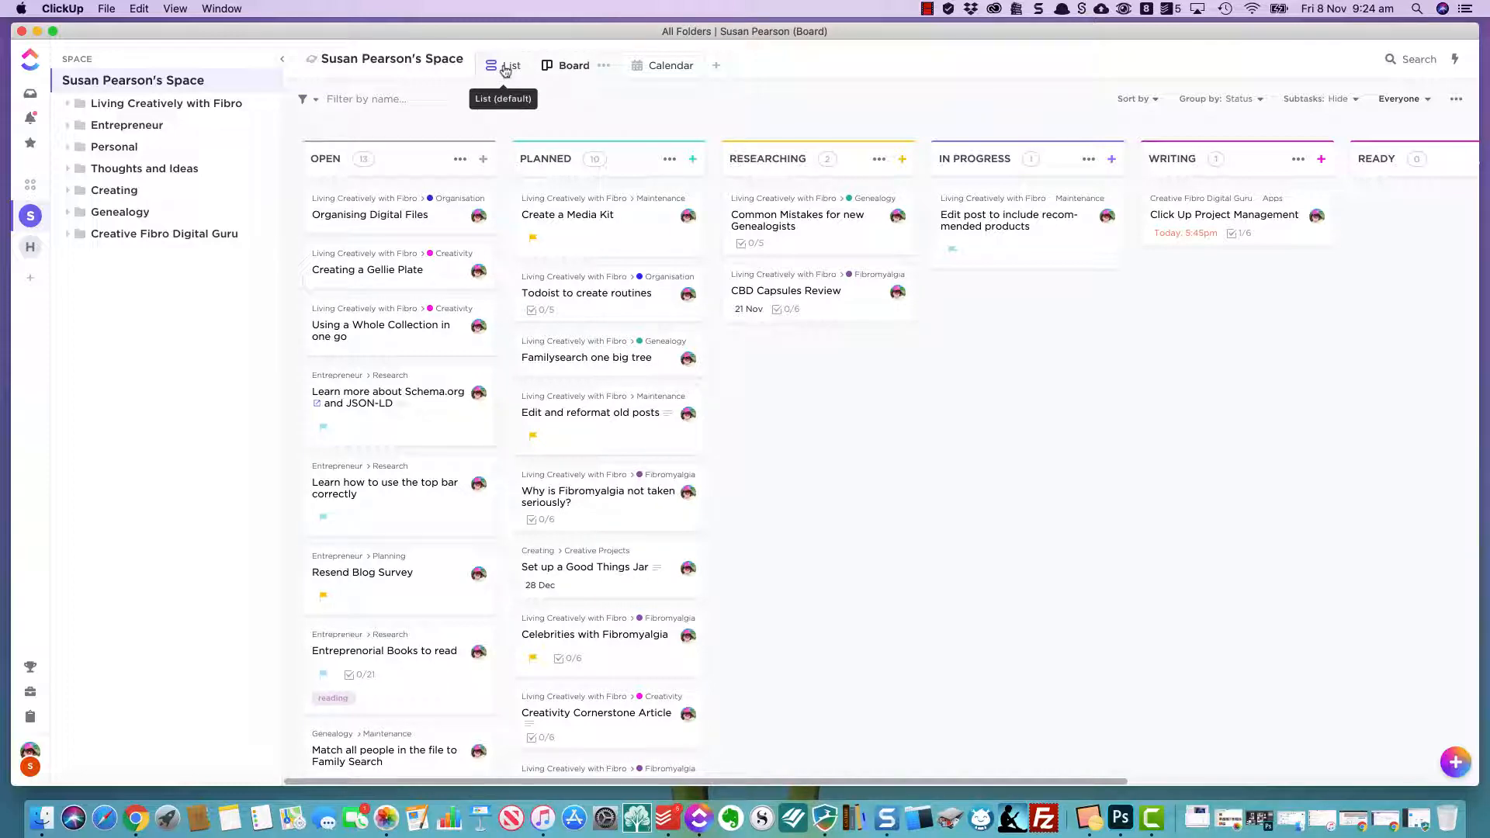
Switch the personal space to the List view and group its tasks by priority, looking through the resulting groups.
click(507, 69)
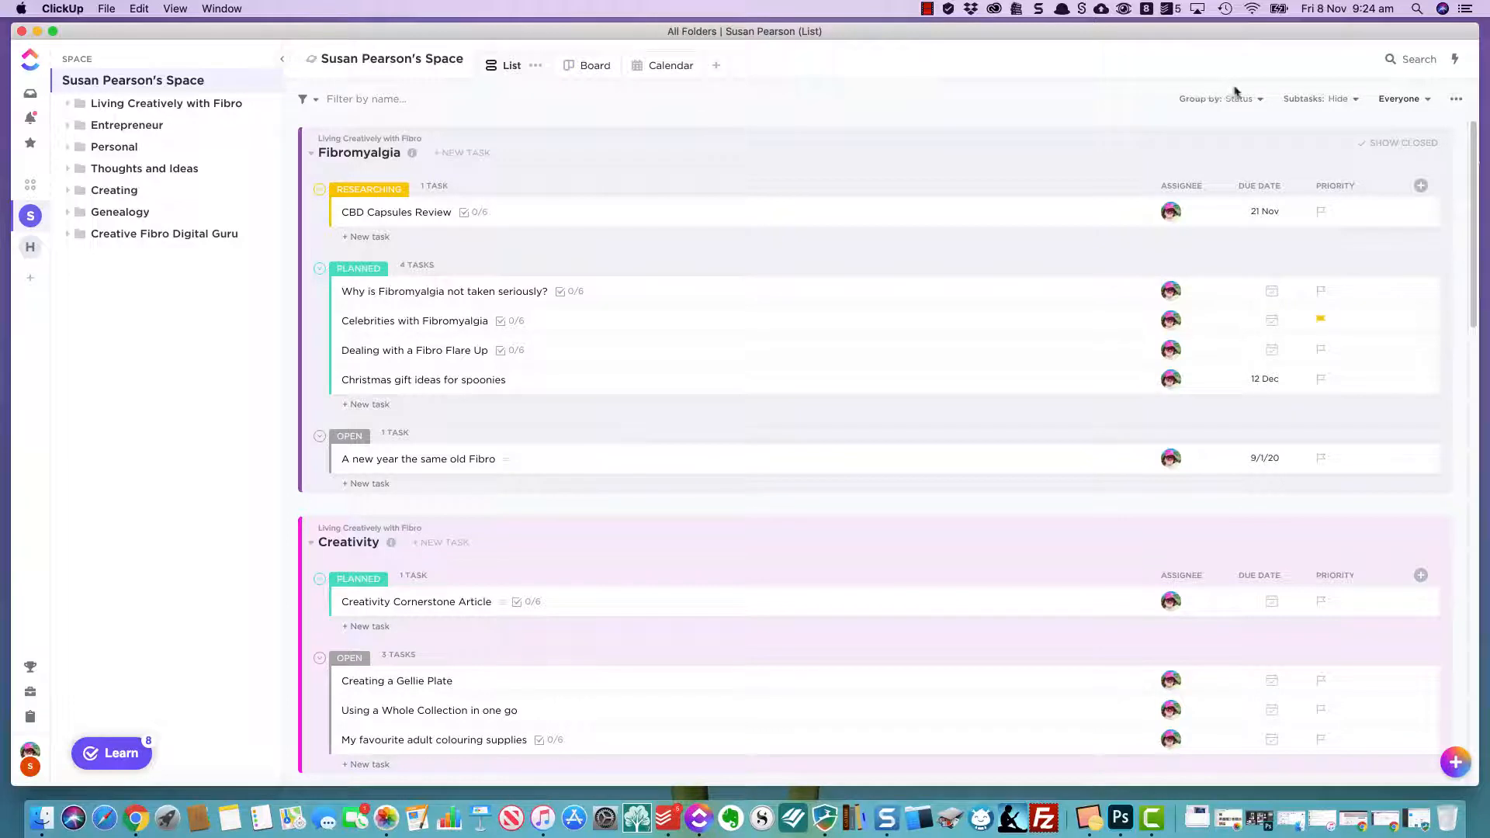
click(1260, 101)
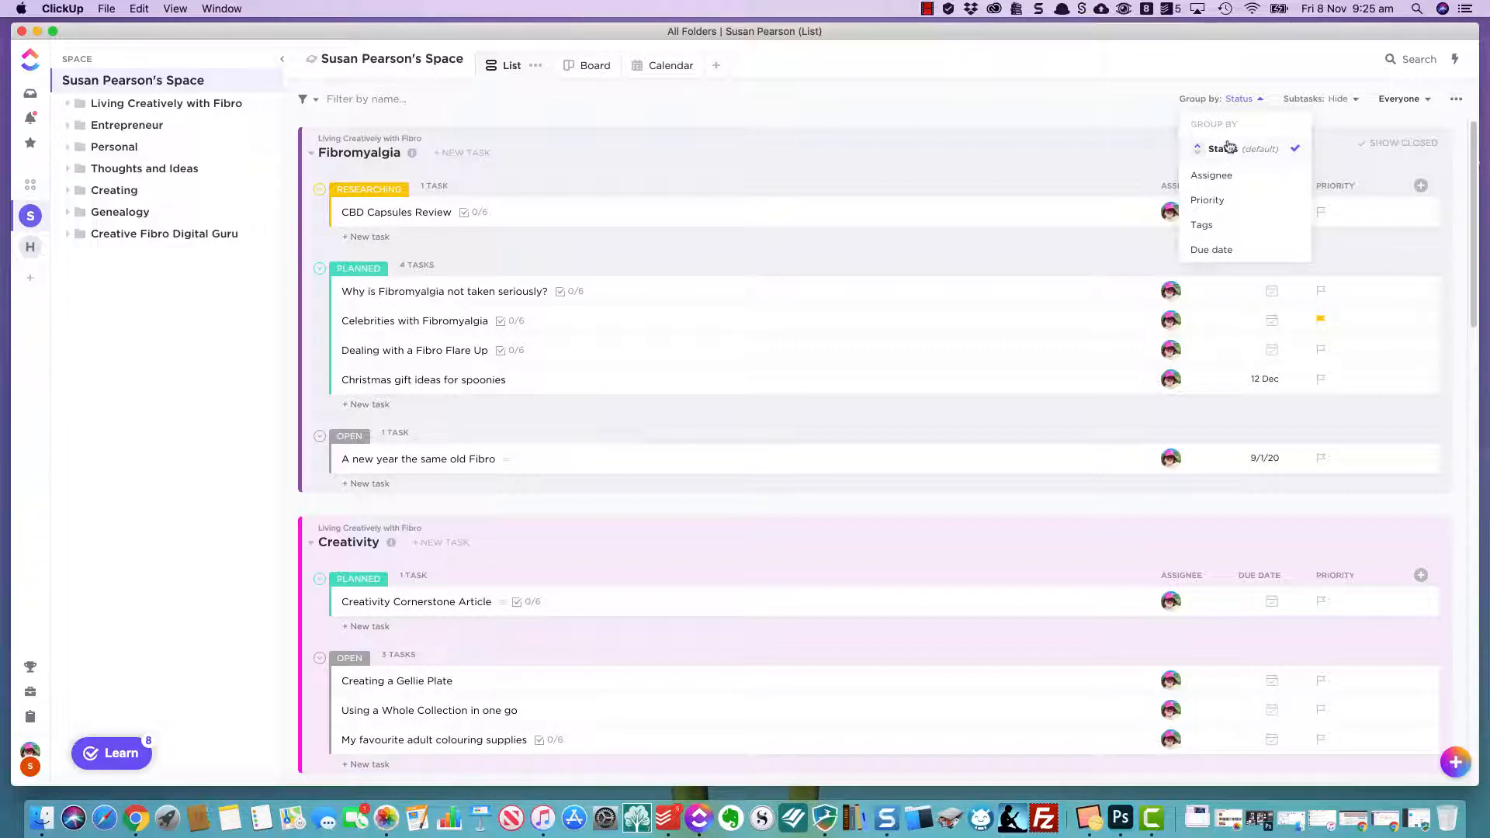
click(1204, 202)
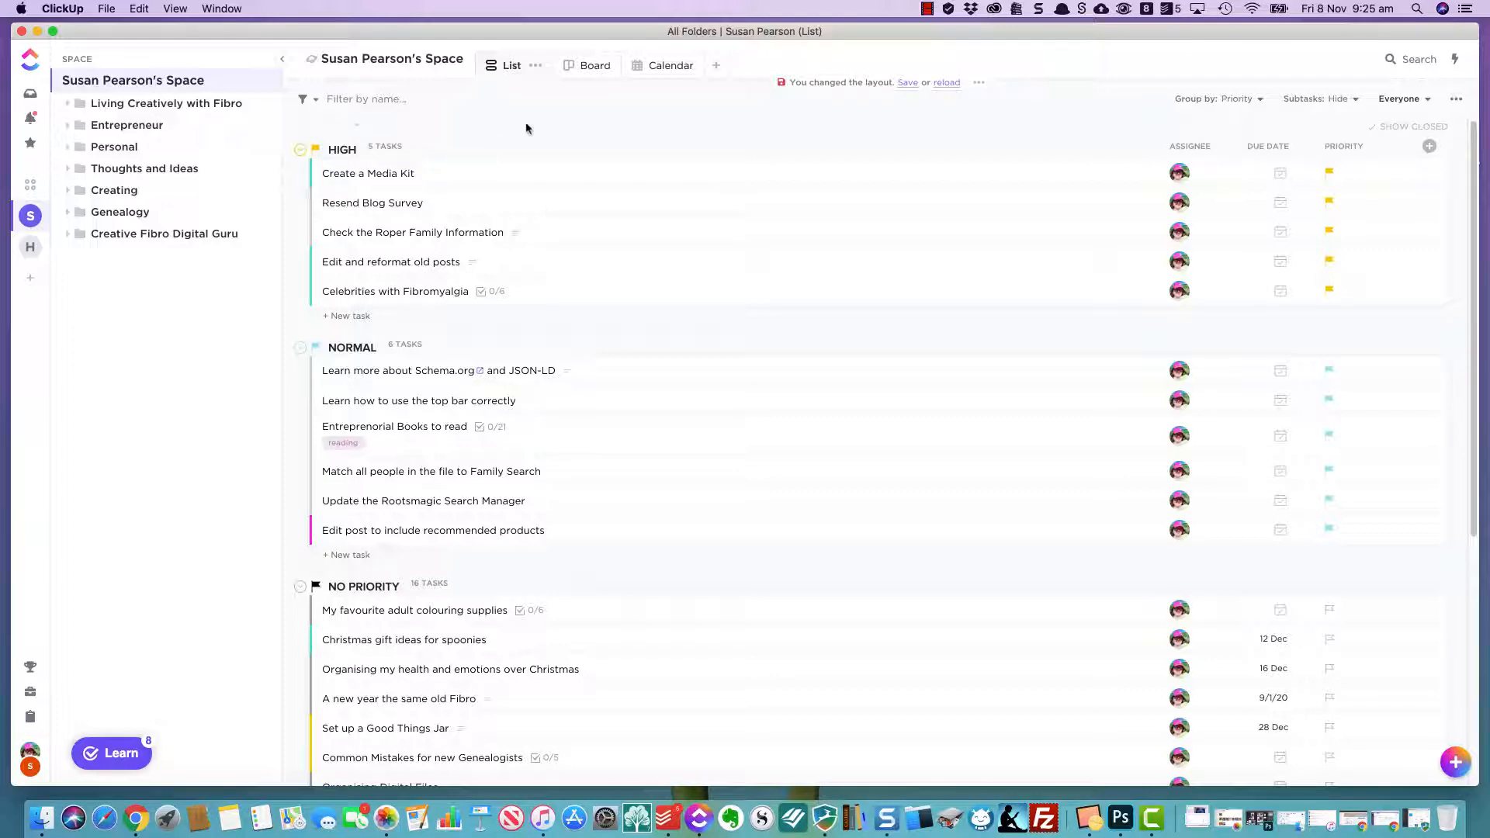
scroll(881, 539, down, 3)
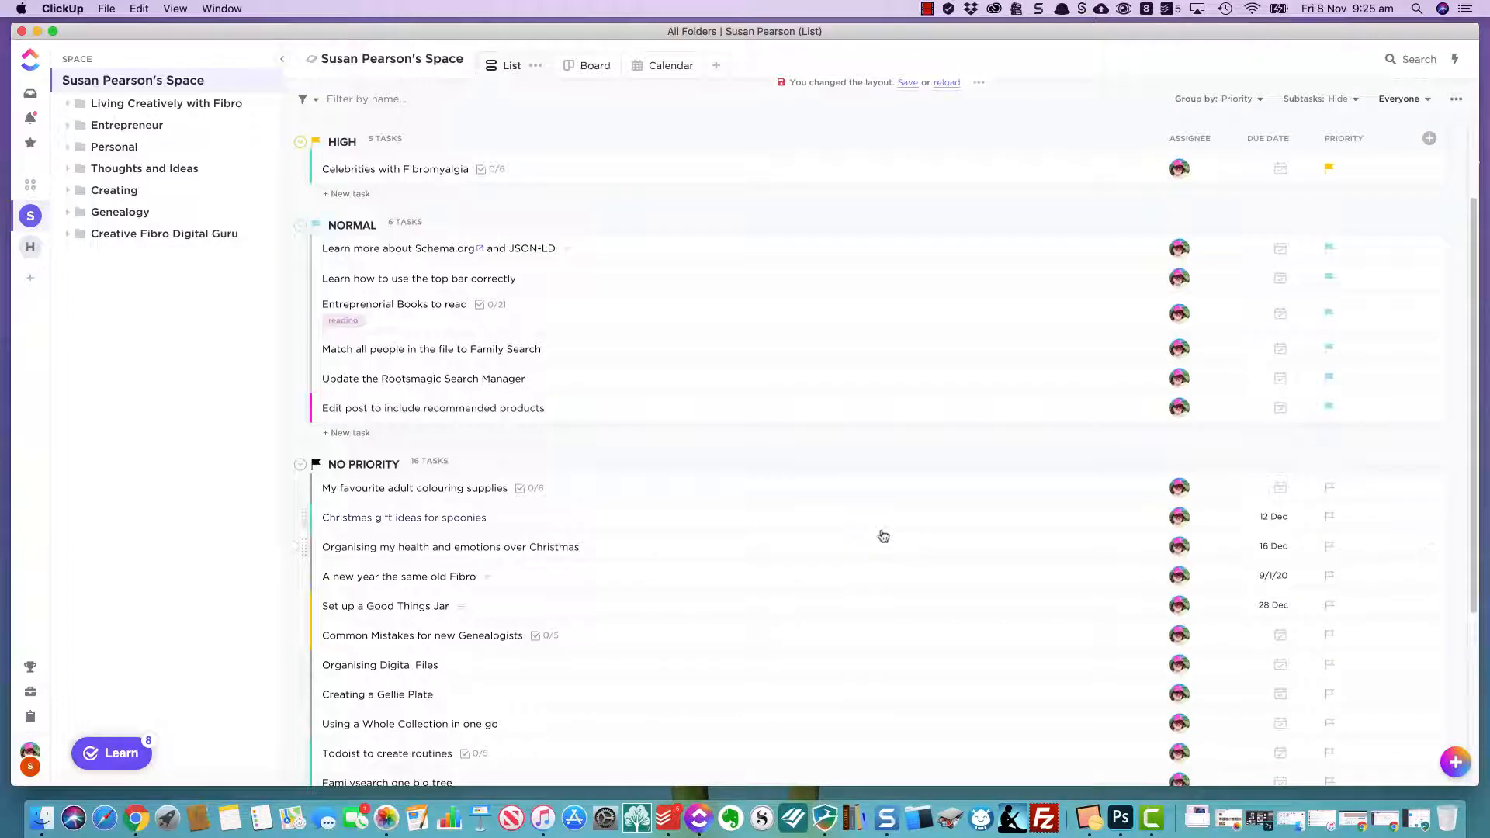
scroll(882, 535, up, 3)
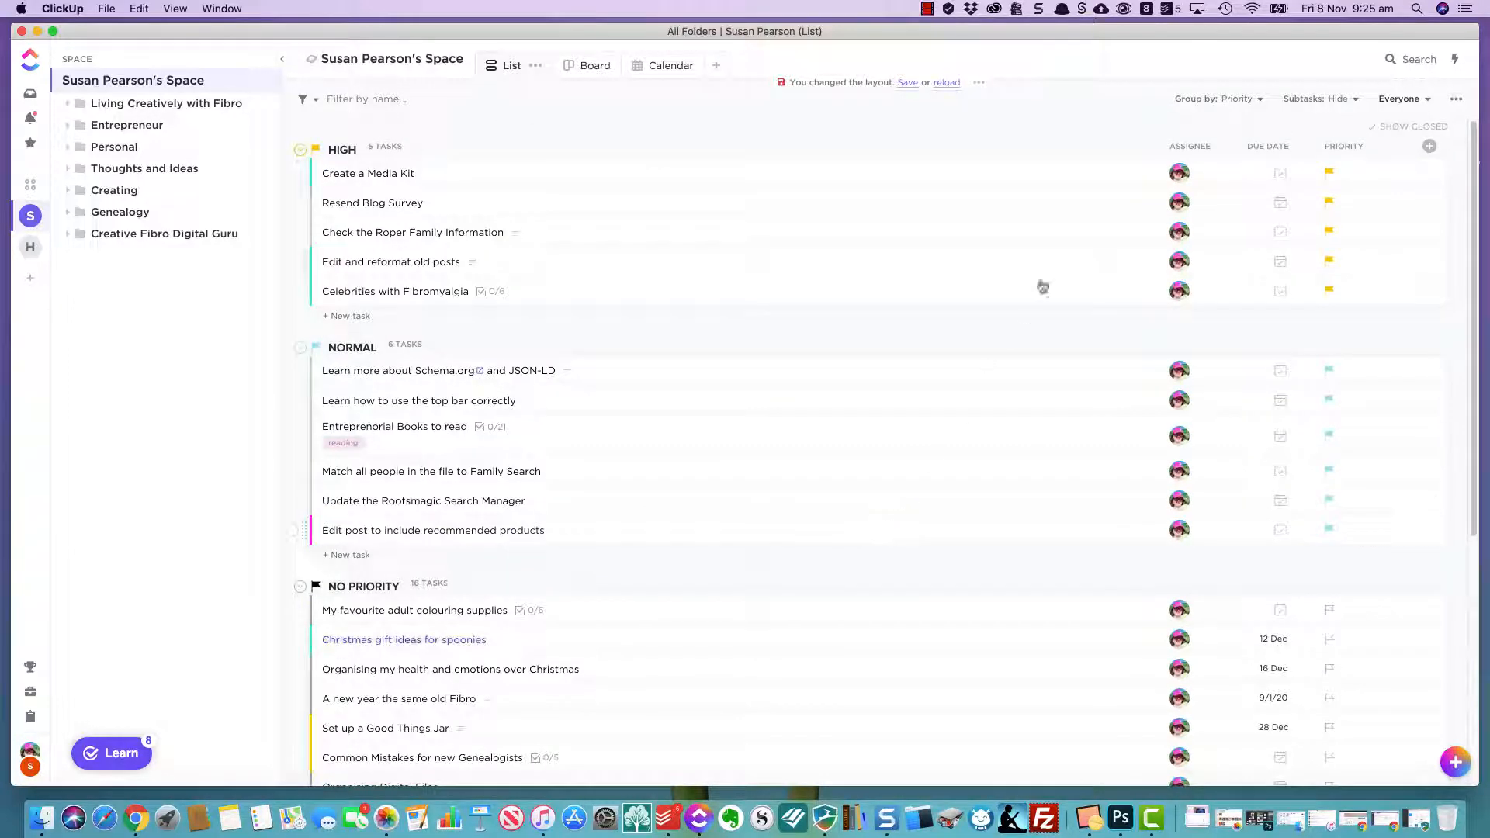
Group the personal space's task list by due date and look through the dated and undated tasks.
click(1260, 101)
click(1206, 249)
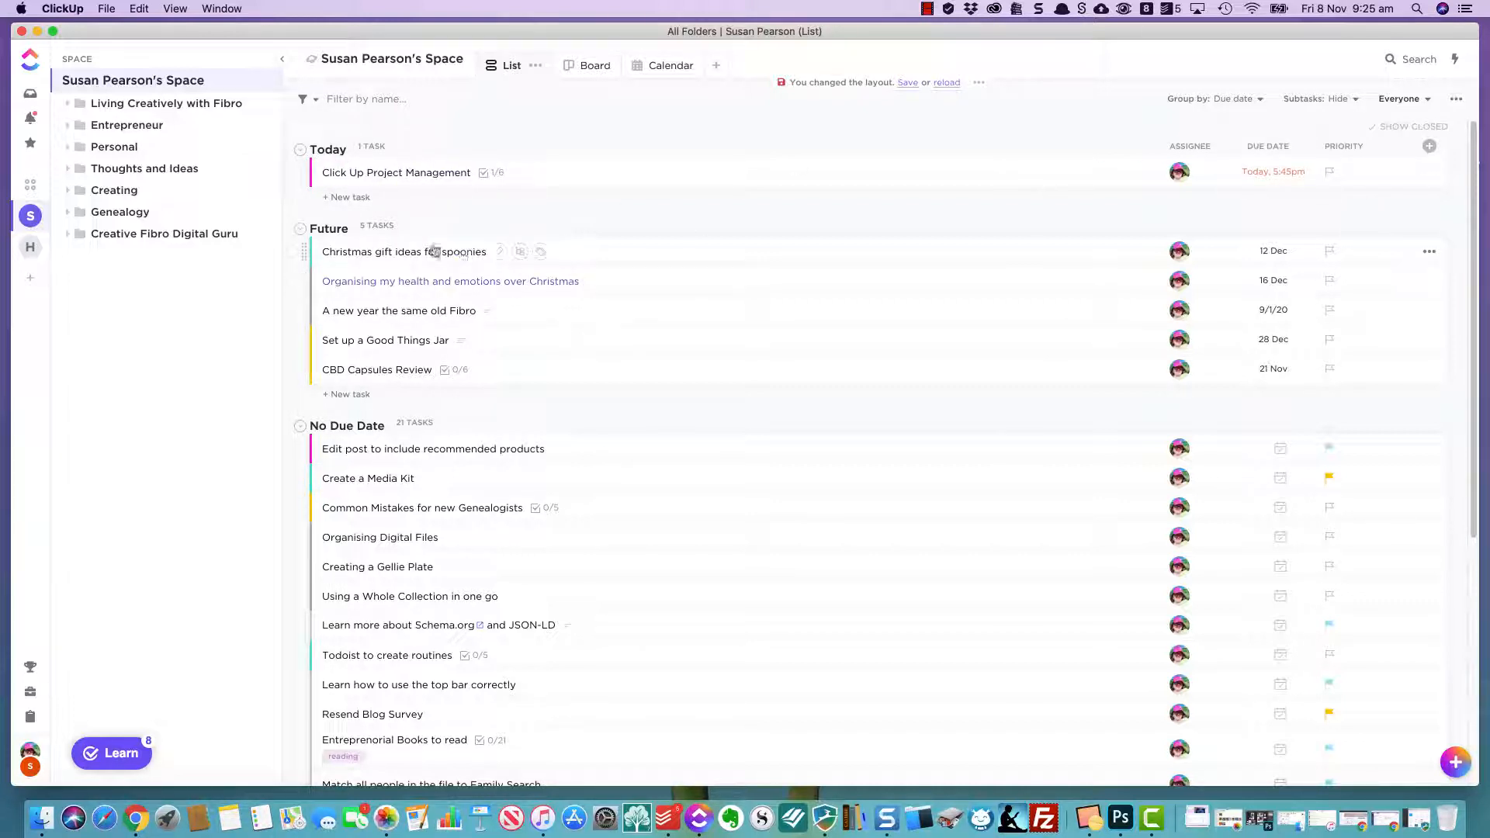
scroll(737, 592, down, 5)
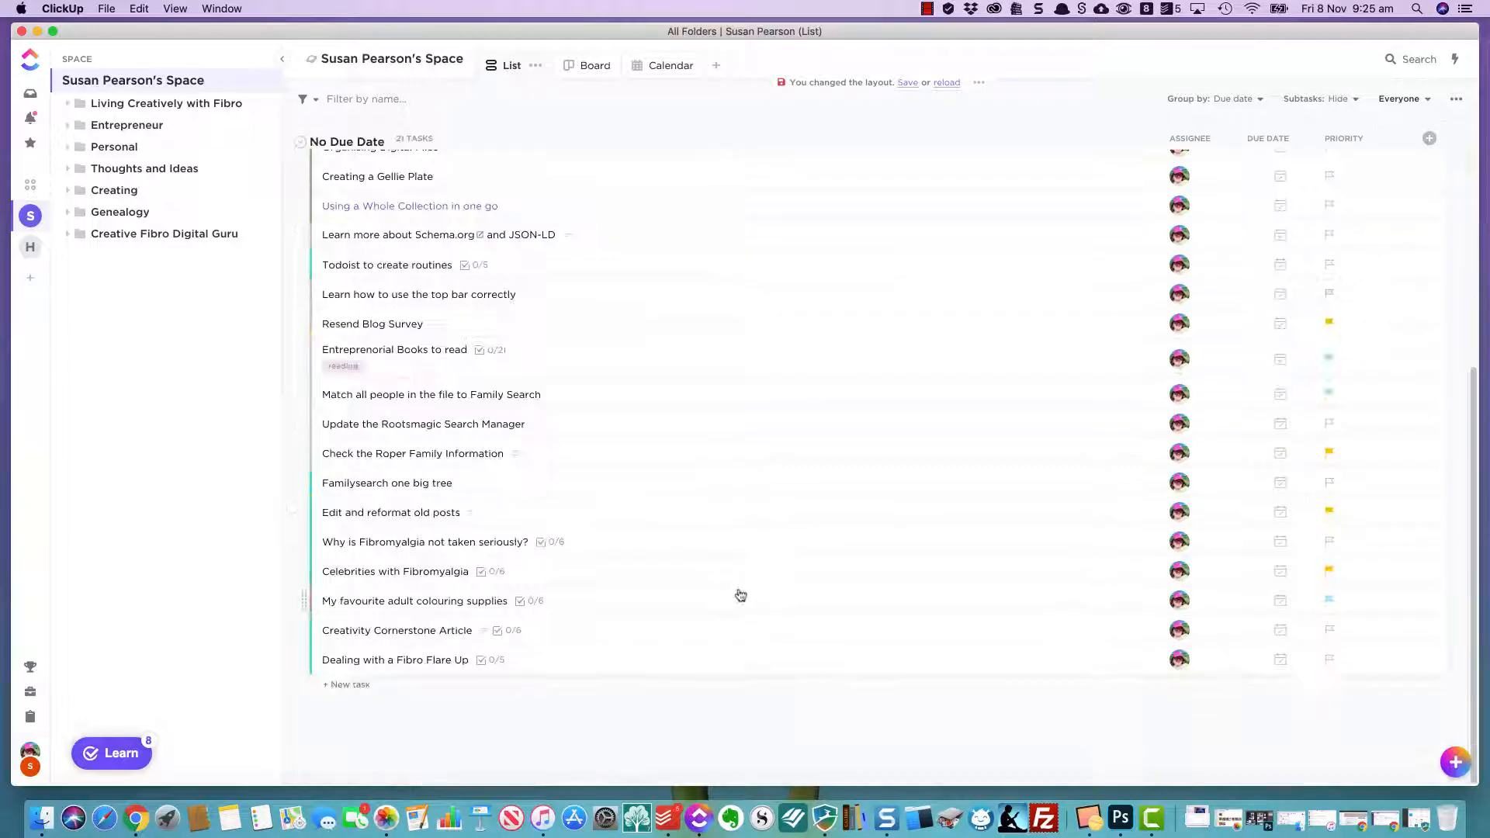
scroll(744, 592, up, 5)
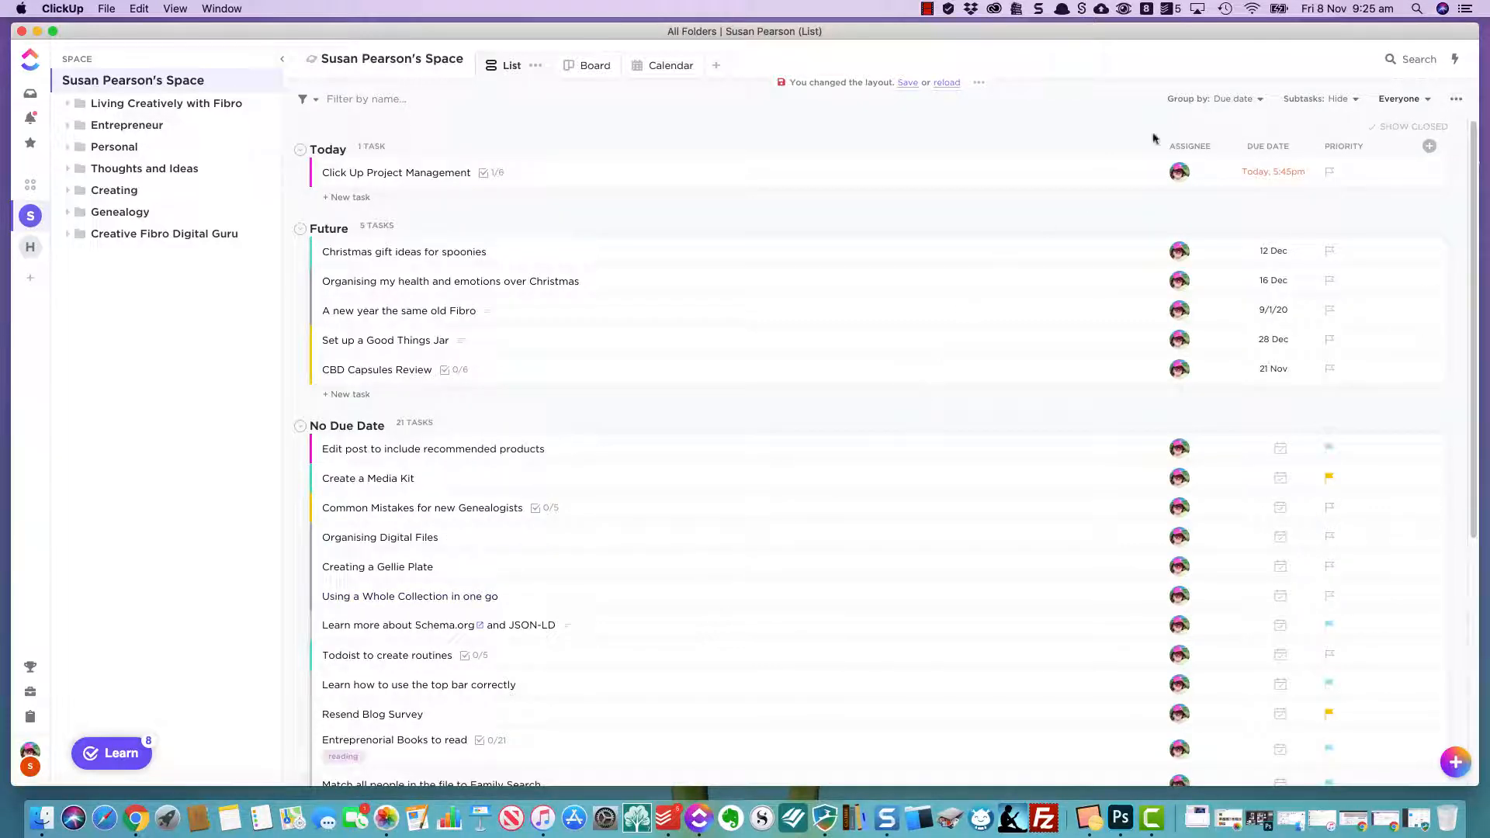
Group the personal space's task list by priority, and switch the space to its Calendar view.
click(1262, 99)
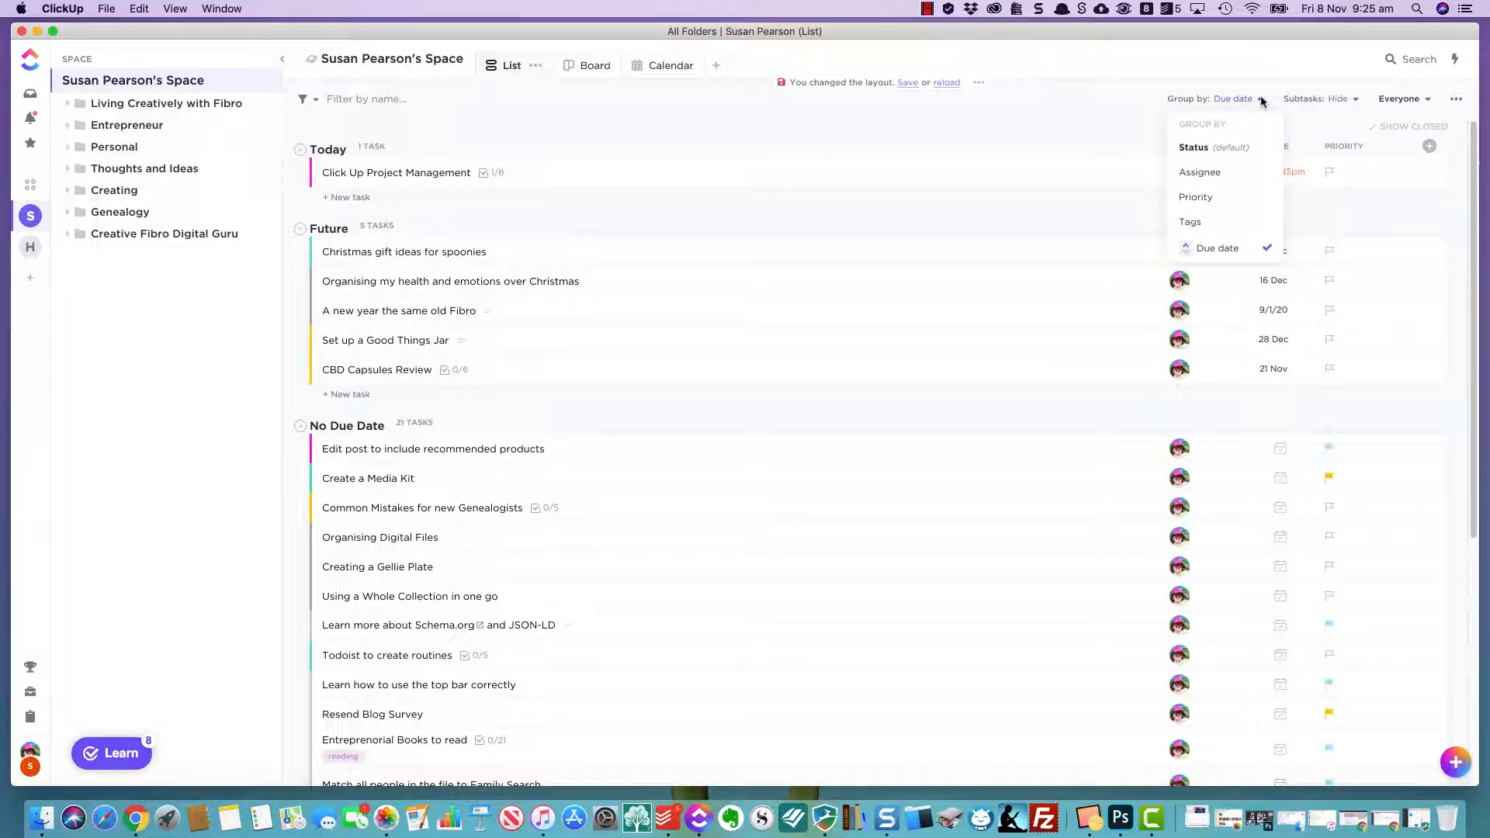
click(1195, 199)
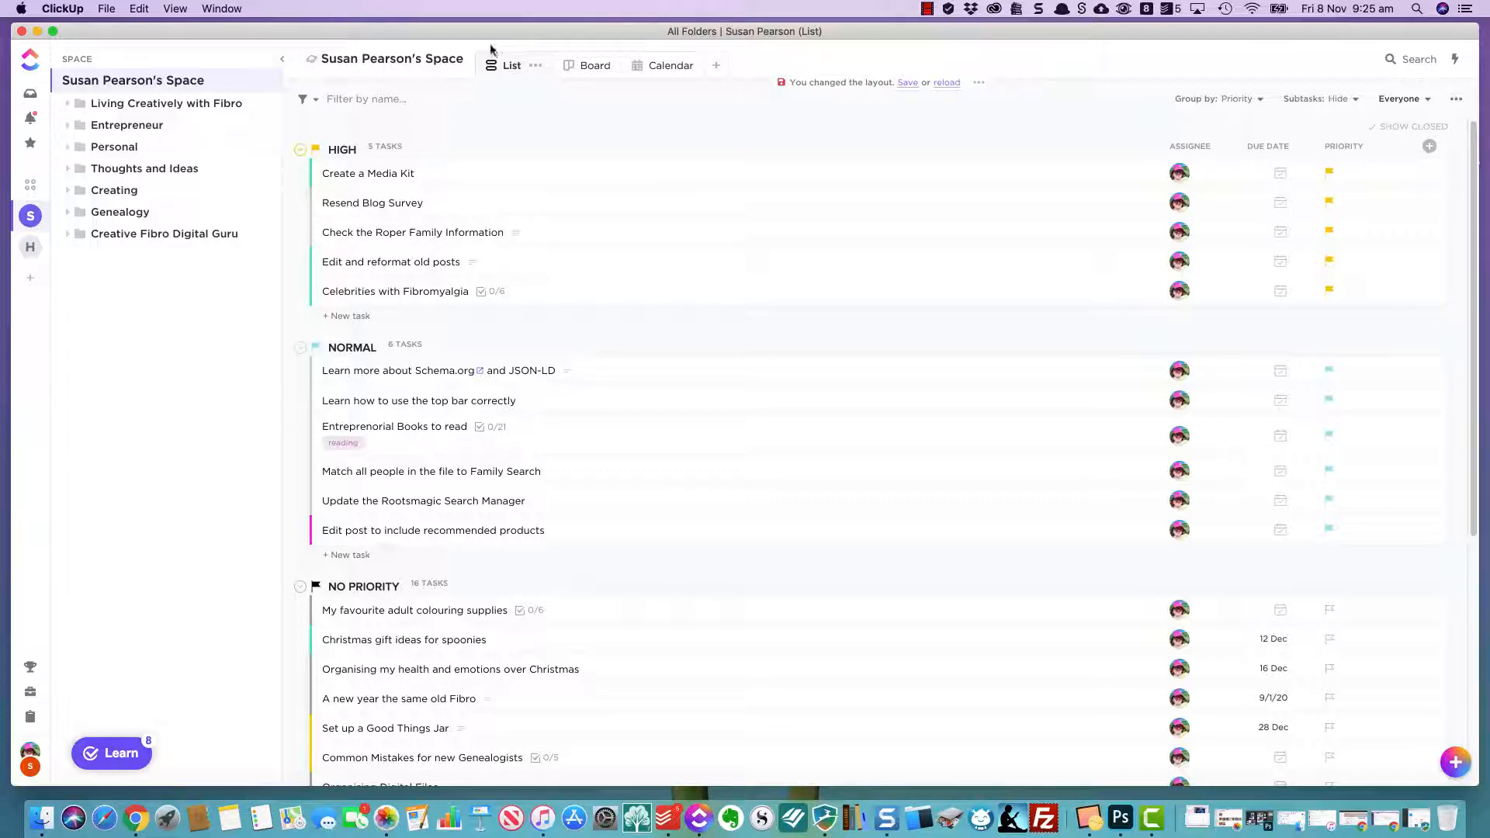
click(654, 65)
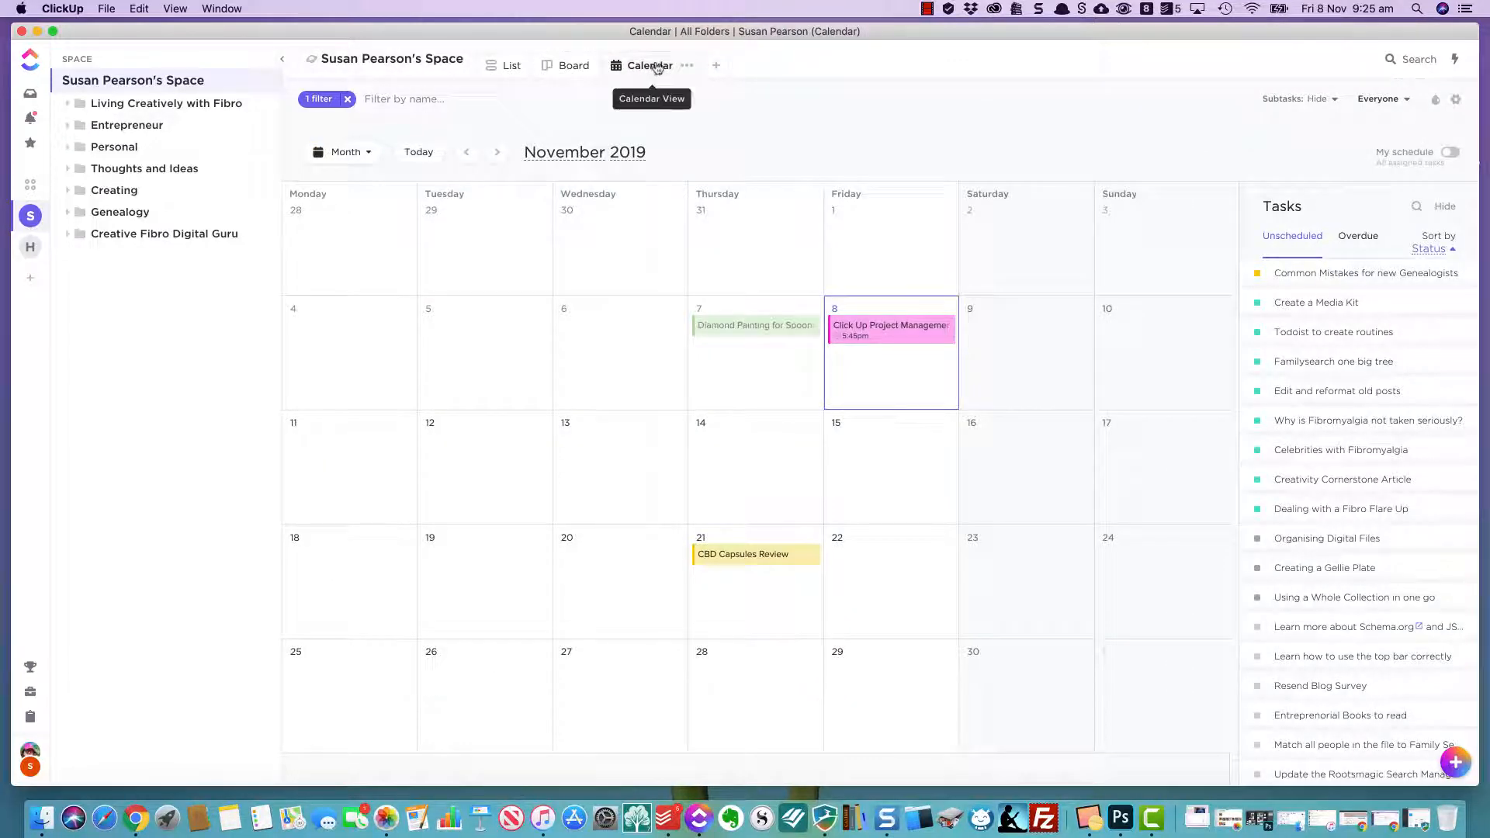
Add a Box view to the personal space, keeping its default name and dismissing the new view's options.
click(713, 67)
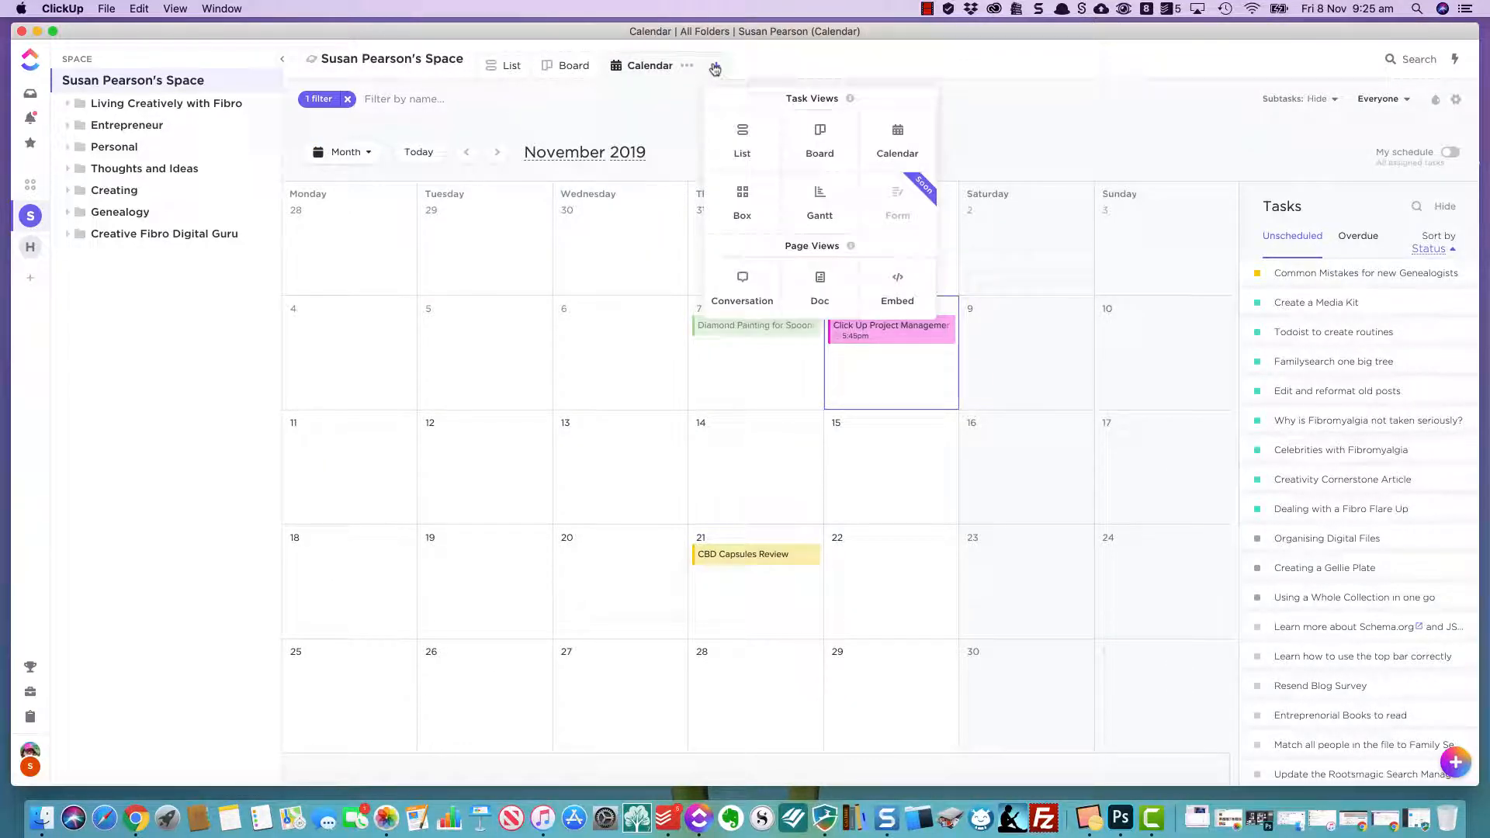
click(742, 201)
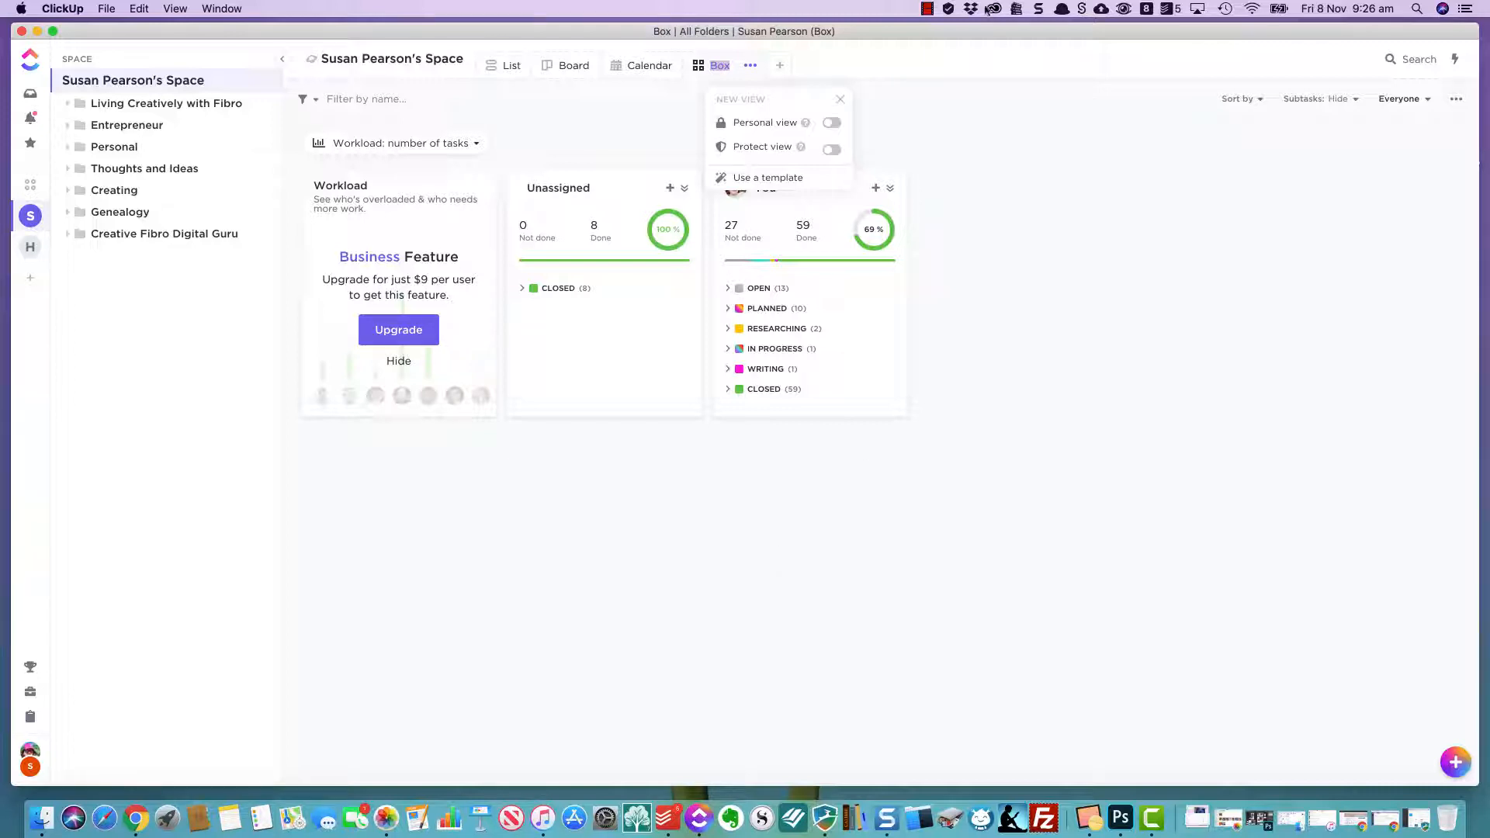
click(841, 99)
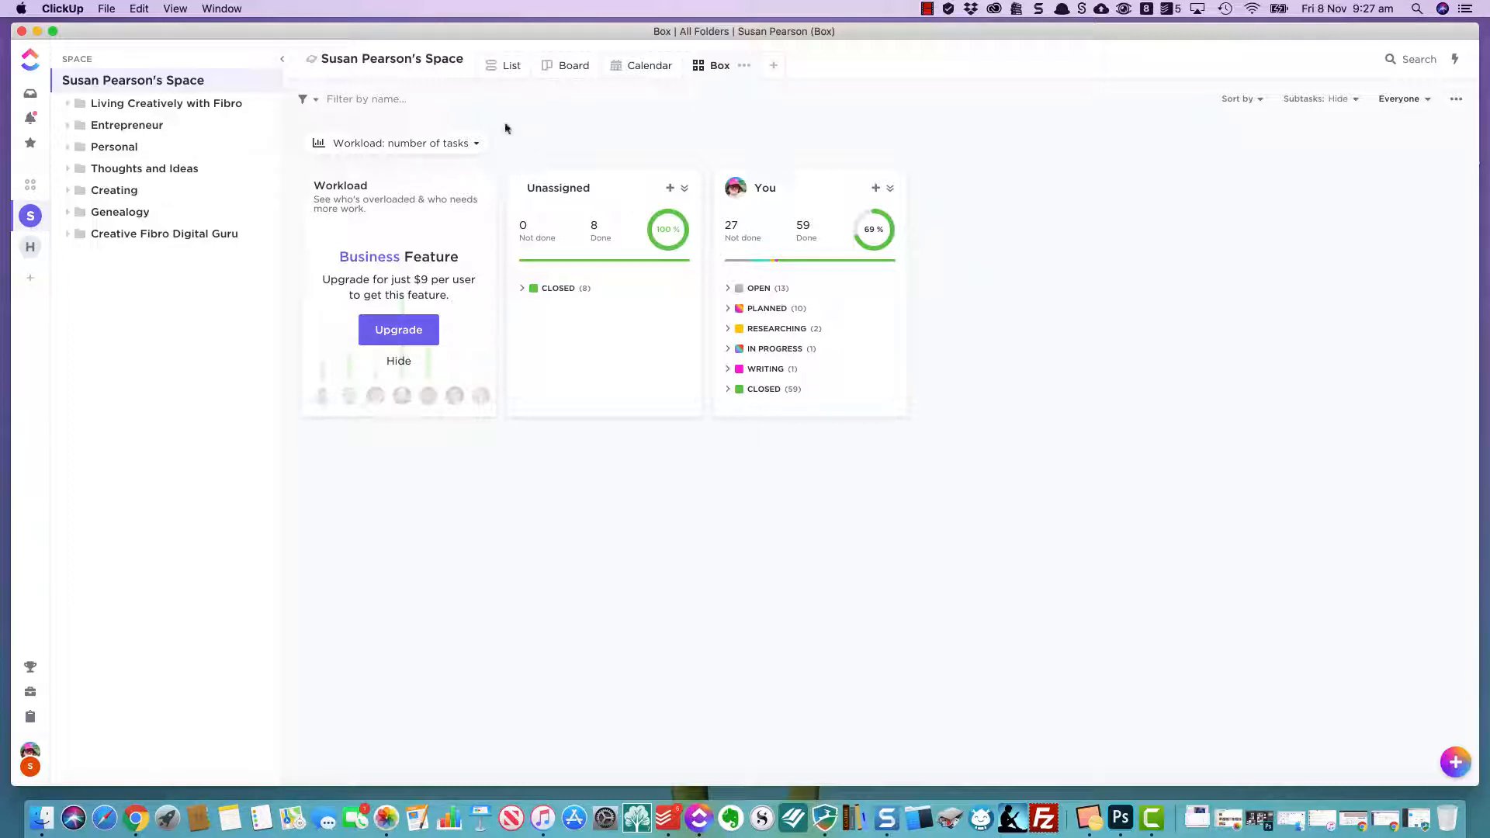
Show the personal space in the List view and look through the tasks of all its folders and lists.
click(503, 67)
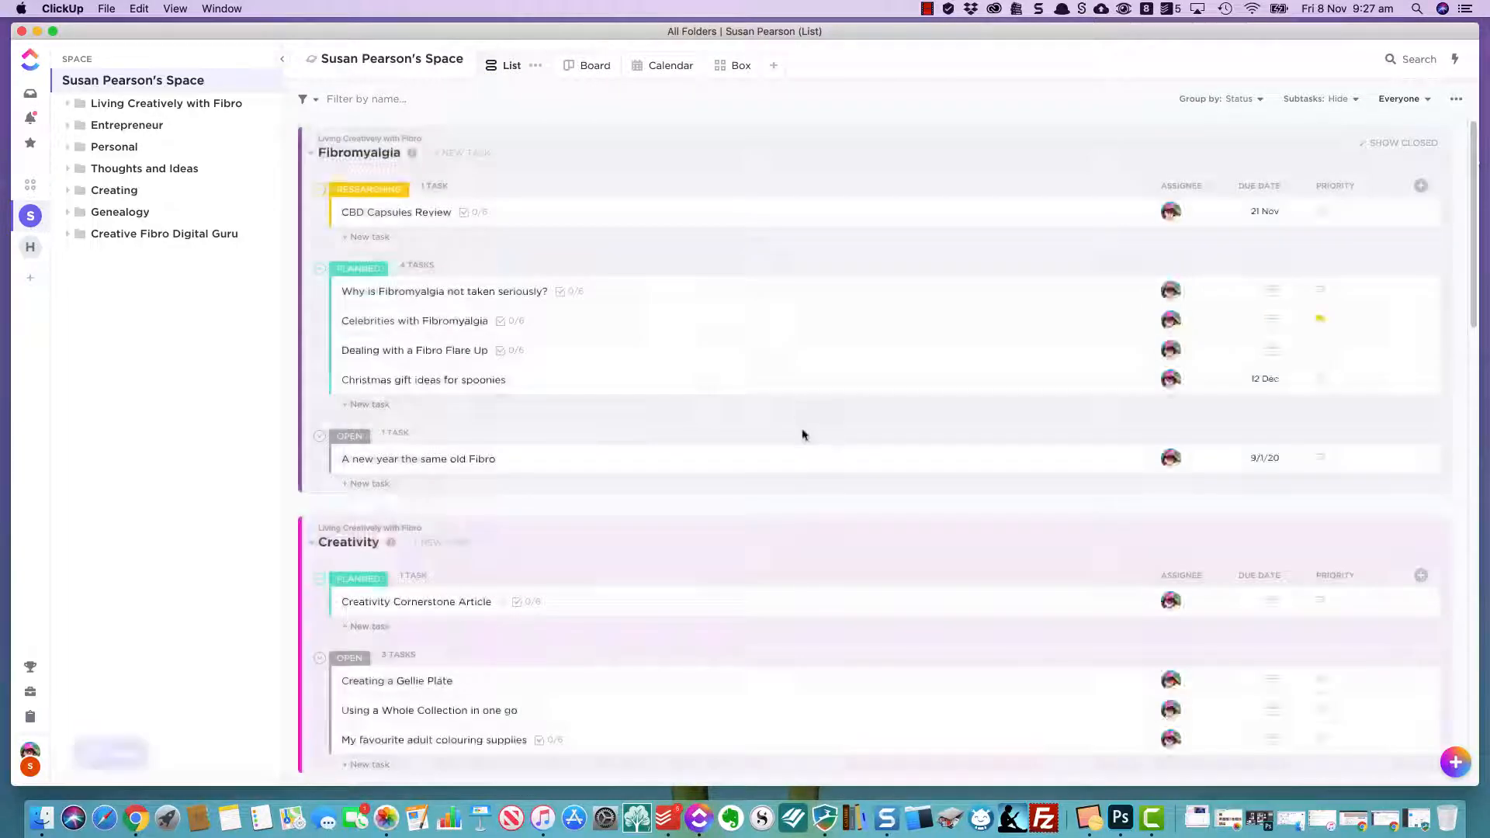
scroll(803, 421, down, 5)
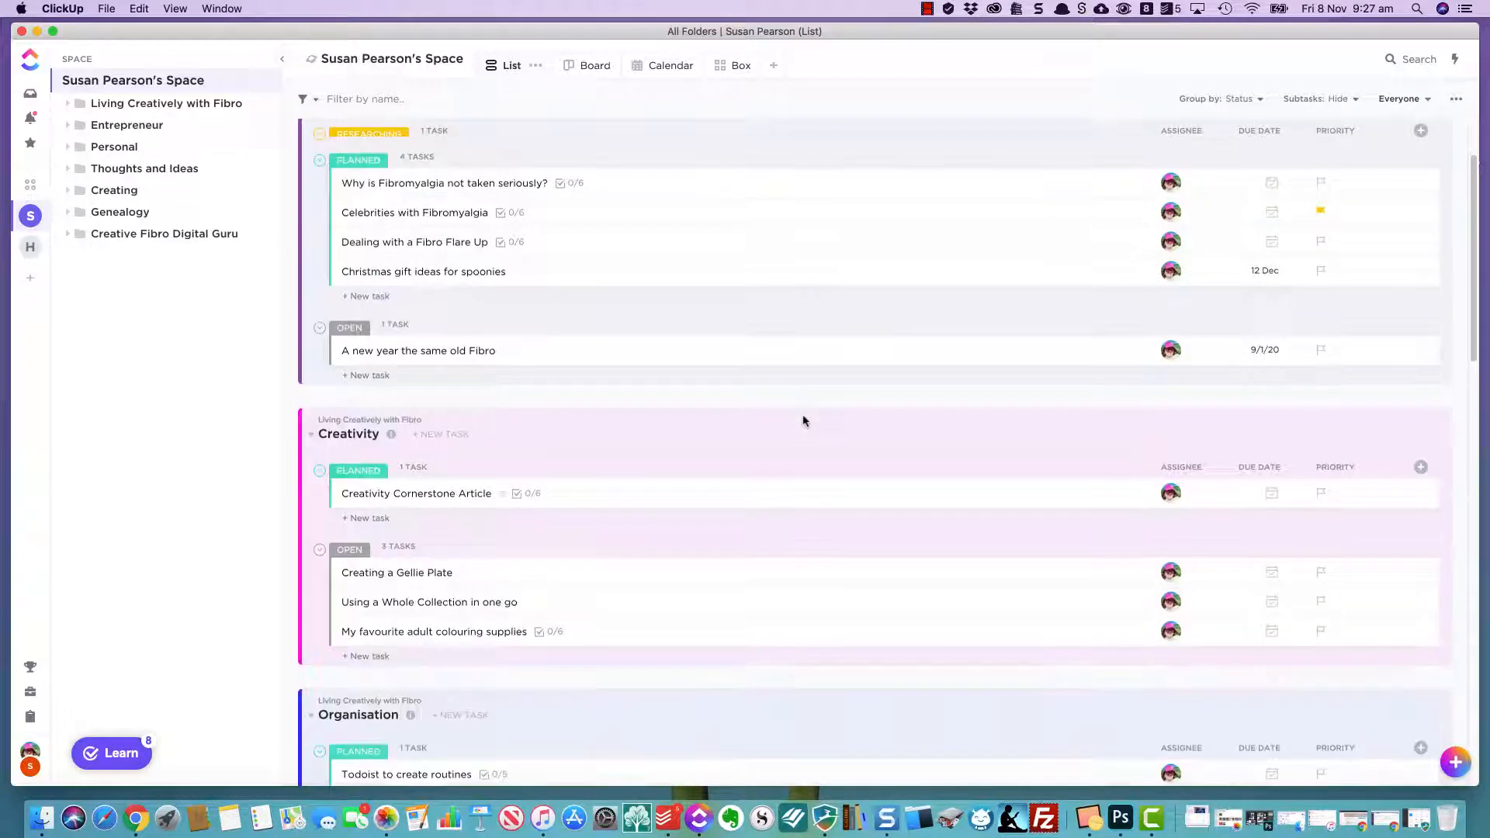
scroll(803, 421, down, 12)
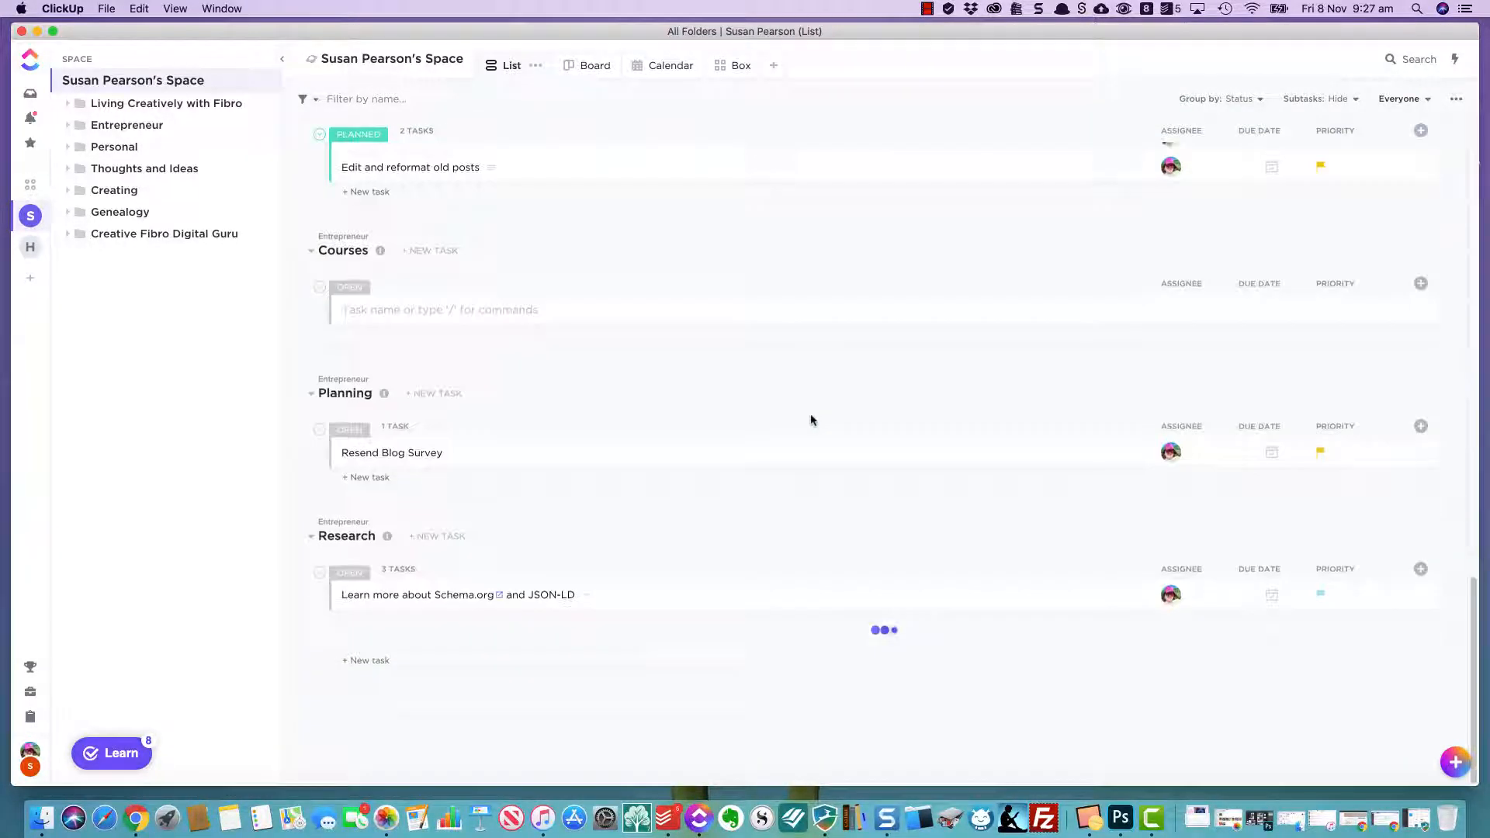
scroll(811, 419, down, 20)
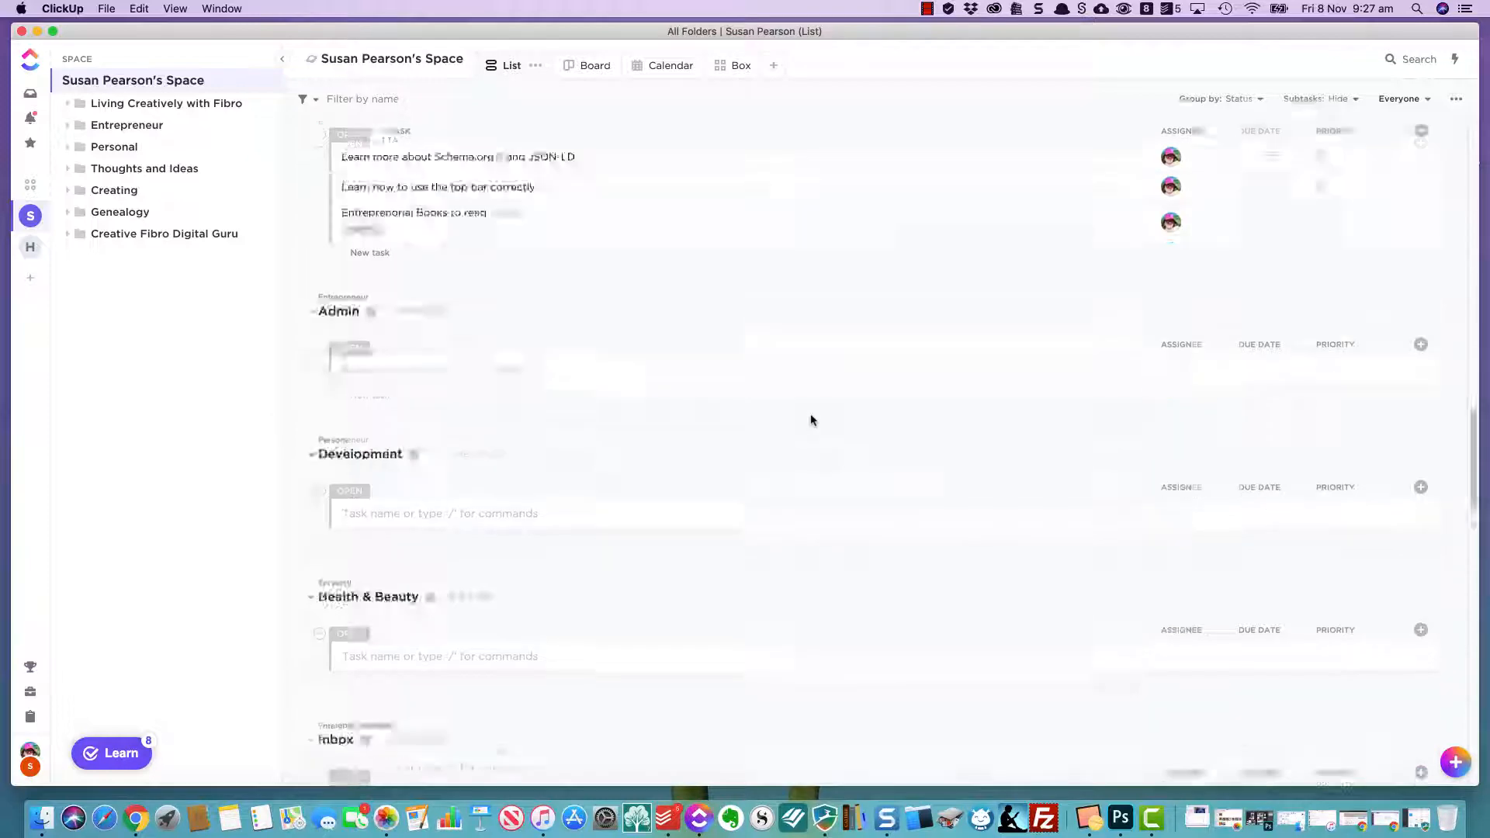
scroll(812, 420, down, 5)
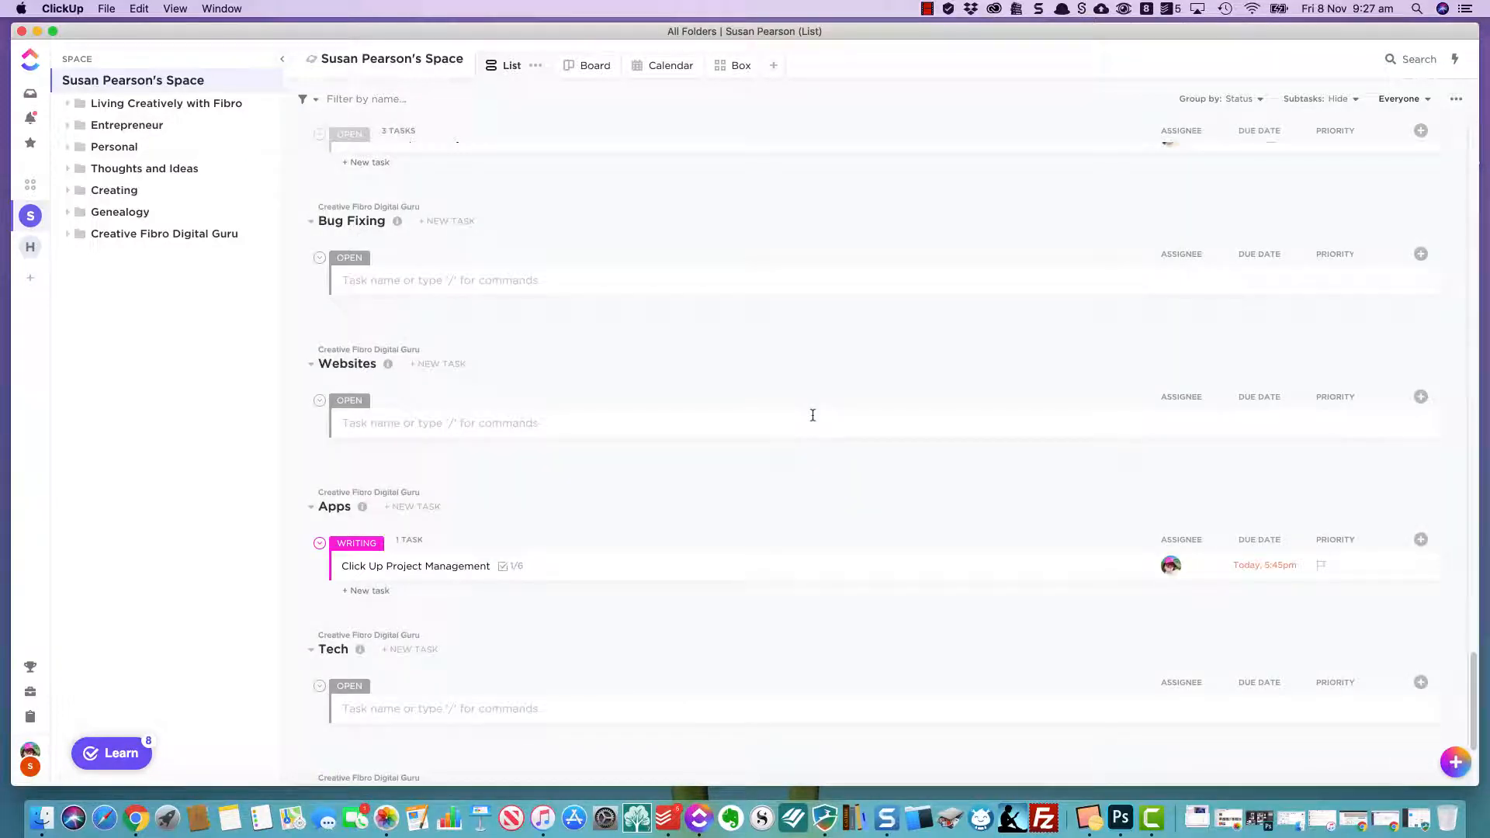
scroll(815, 422, up, 20)
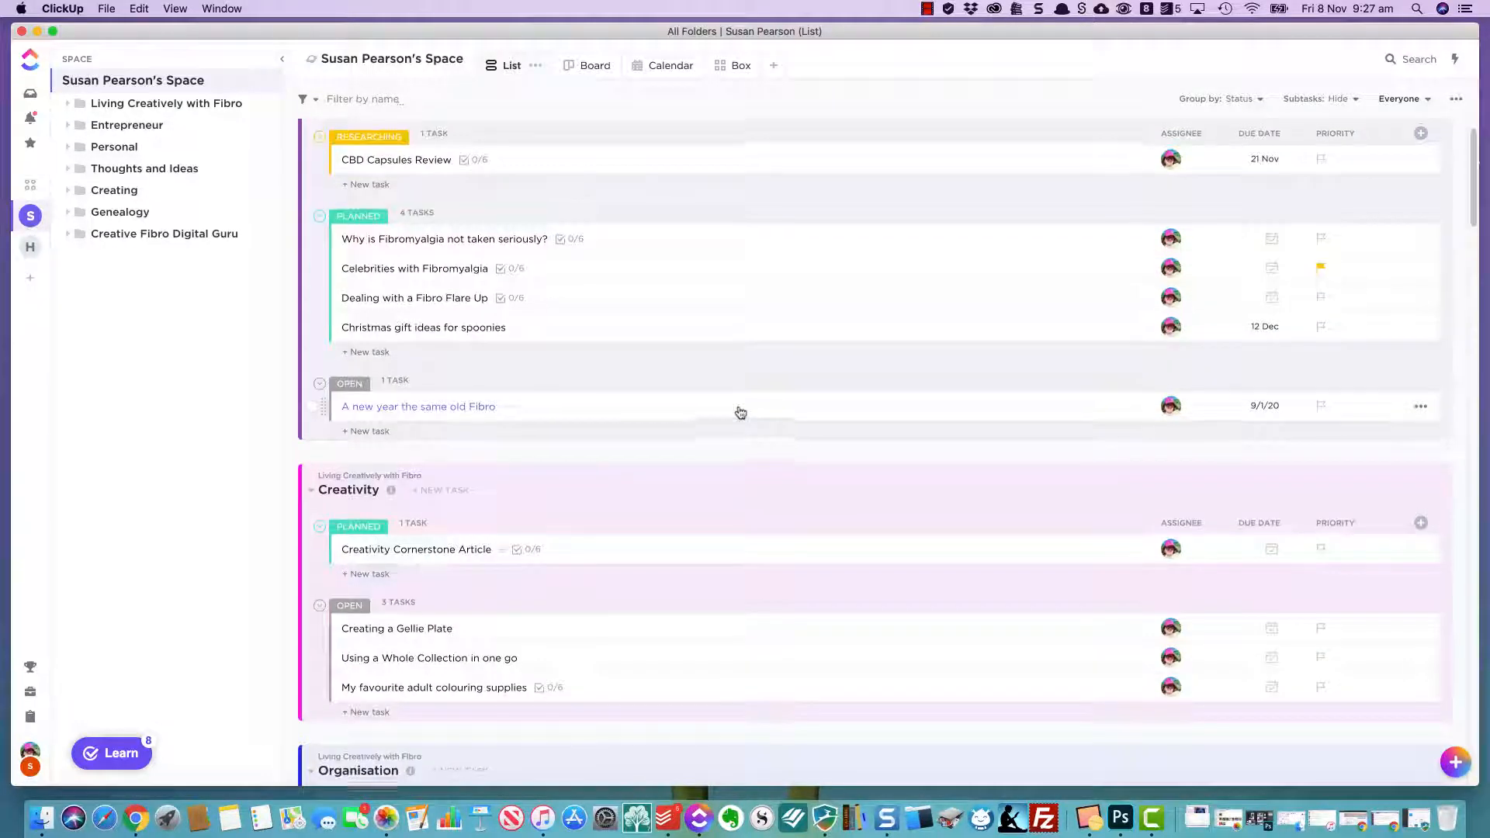
scroll(734, 402, up, 2)
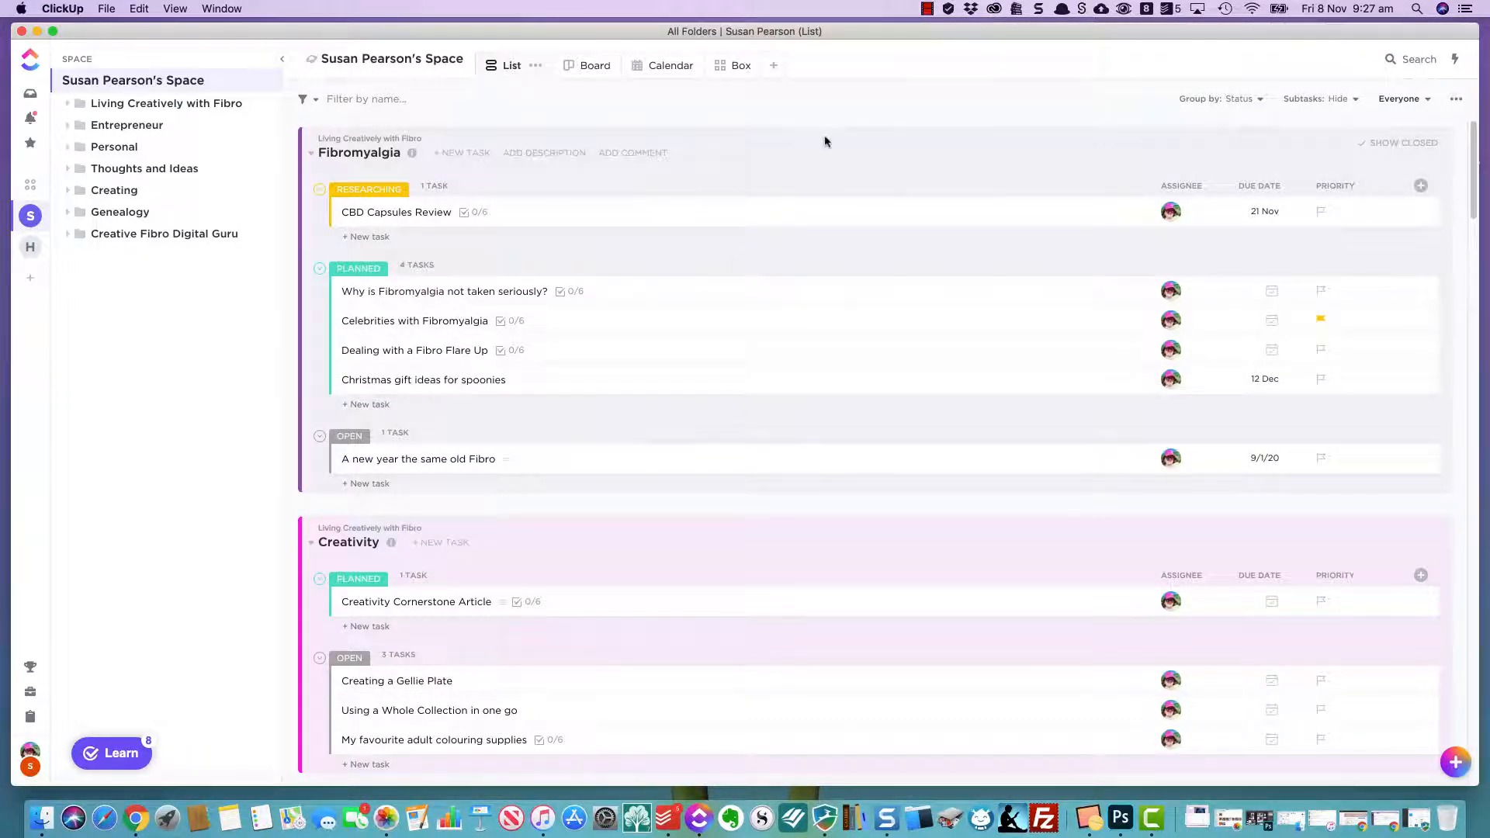
Add a Gantt view to the personal space and expand the Living Creatively with Fibro folder to examine its lists' timelines.
click(775, 65)
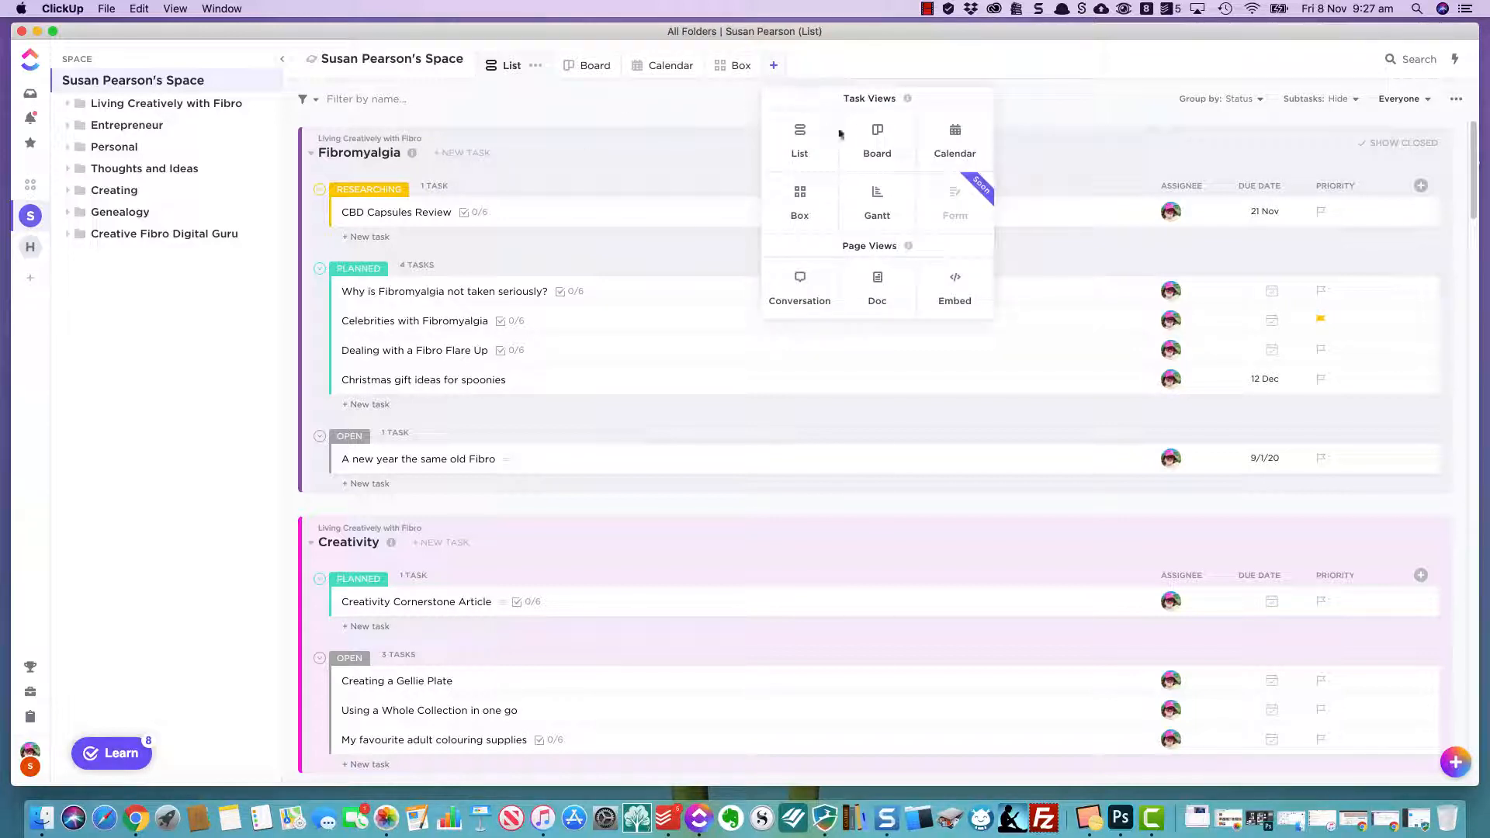
click(876, 204)
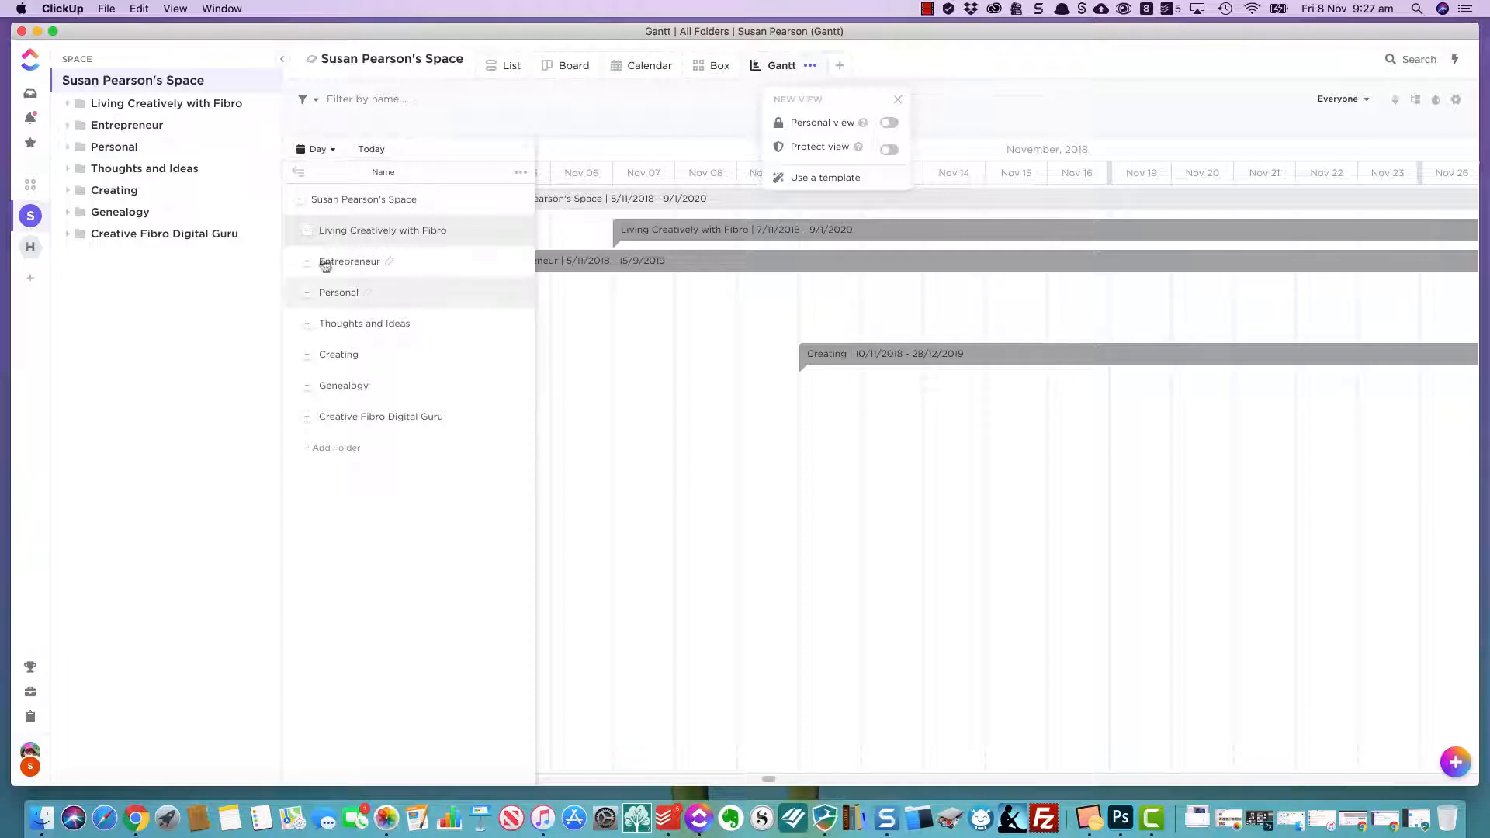
click(308, 231)
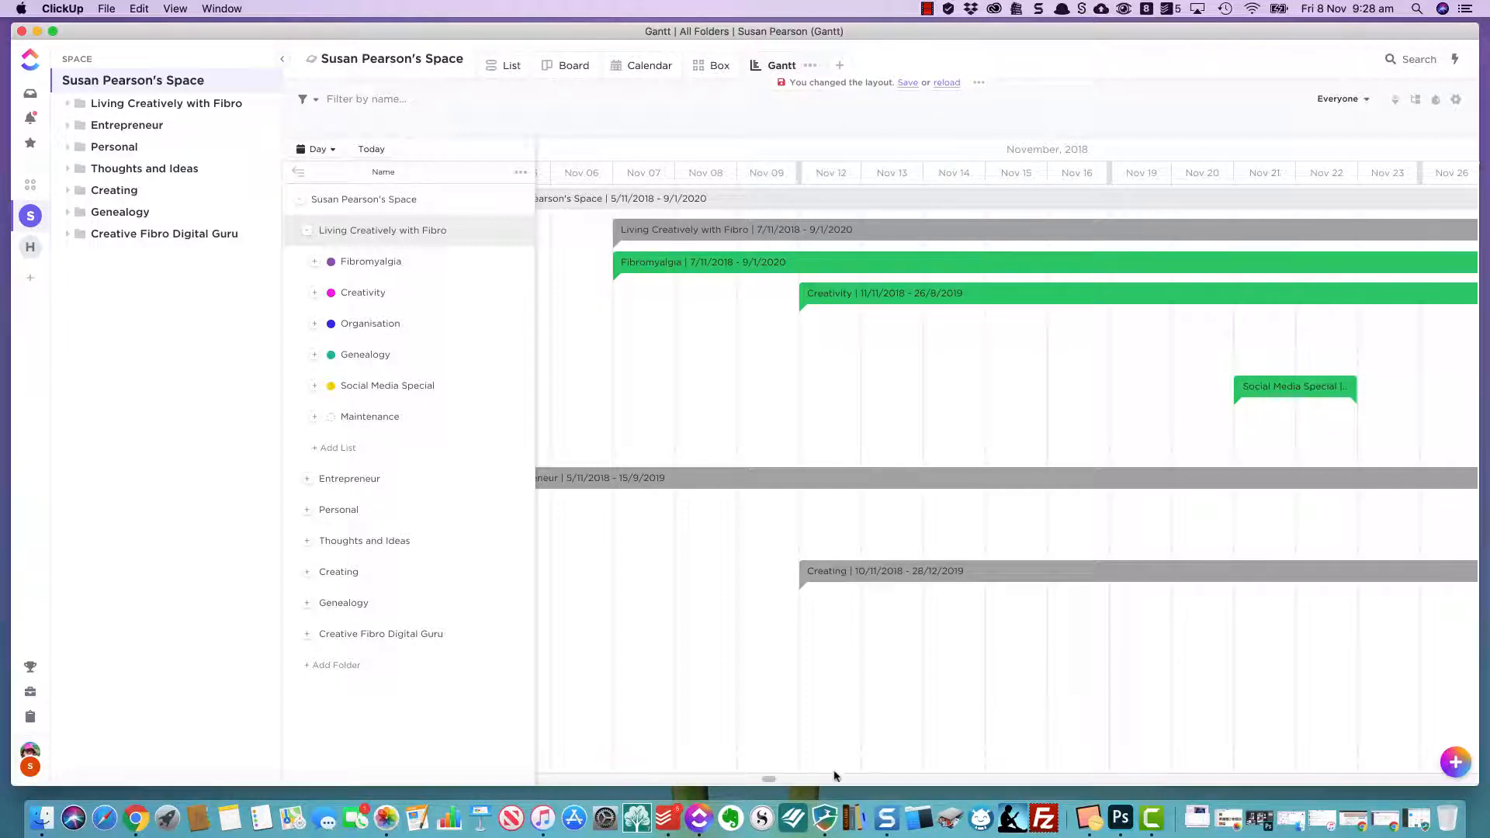
drag(776, 780, 918, 782)
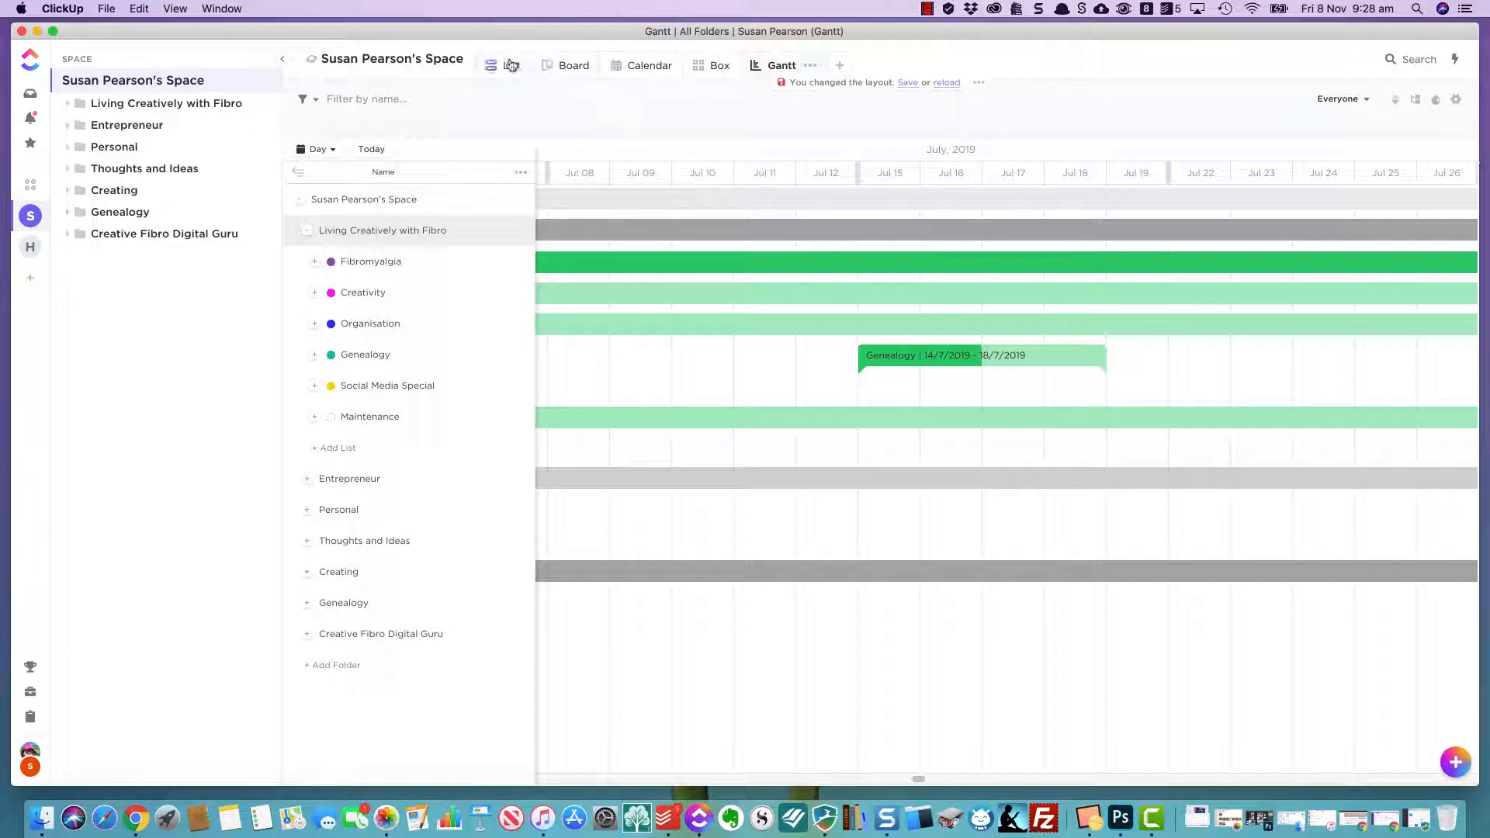
Show the personal space's Calendar view, check the tasks for October 2019 and return to November 2019.
click(648, 65)
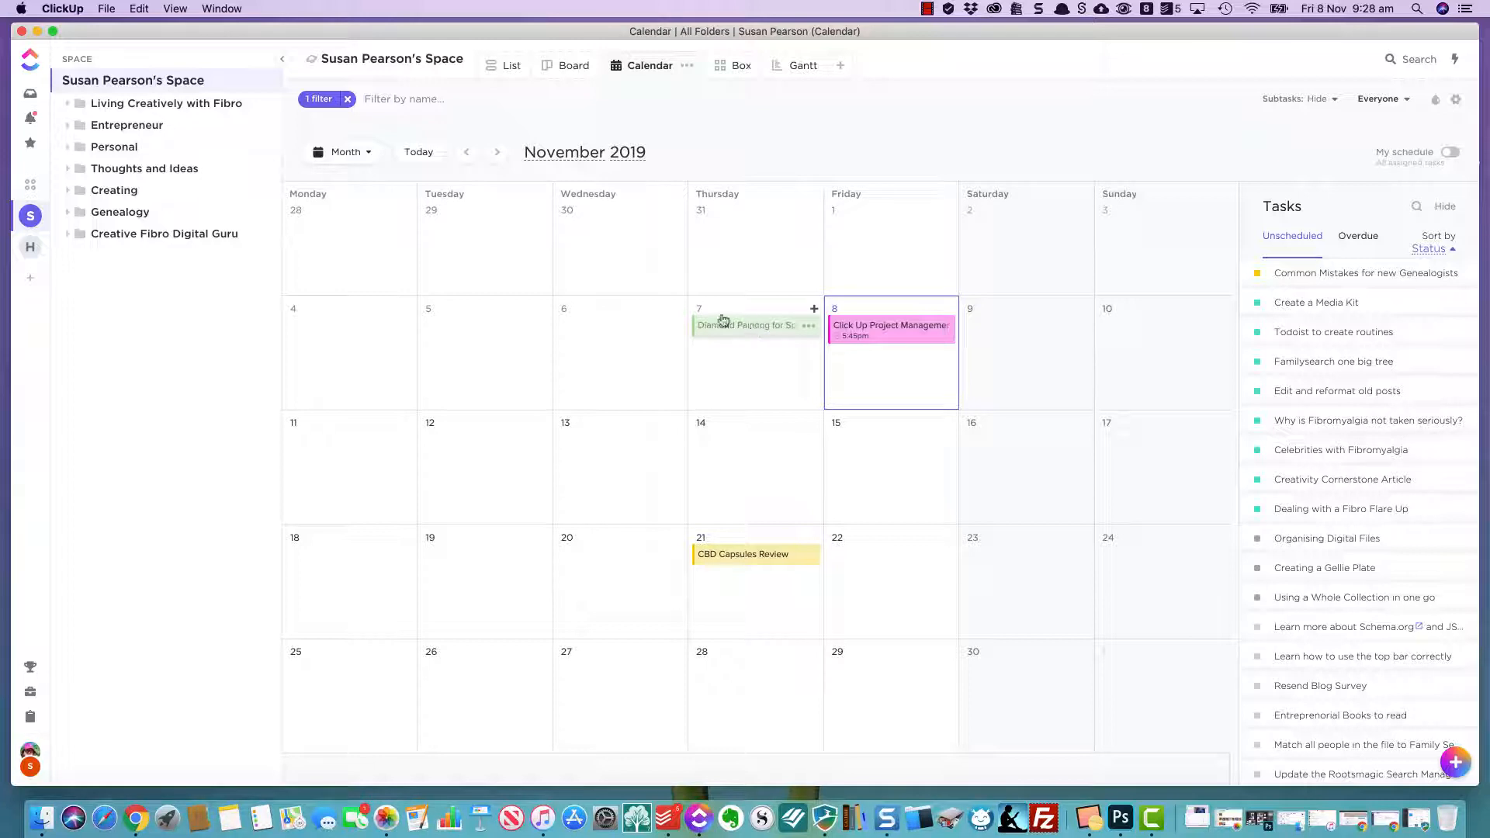
click(466, 154)
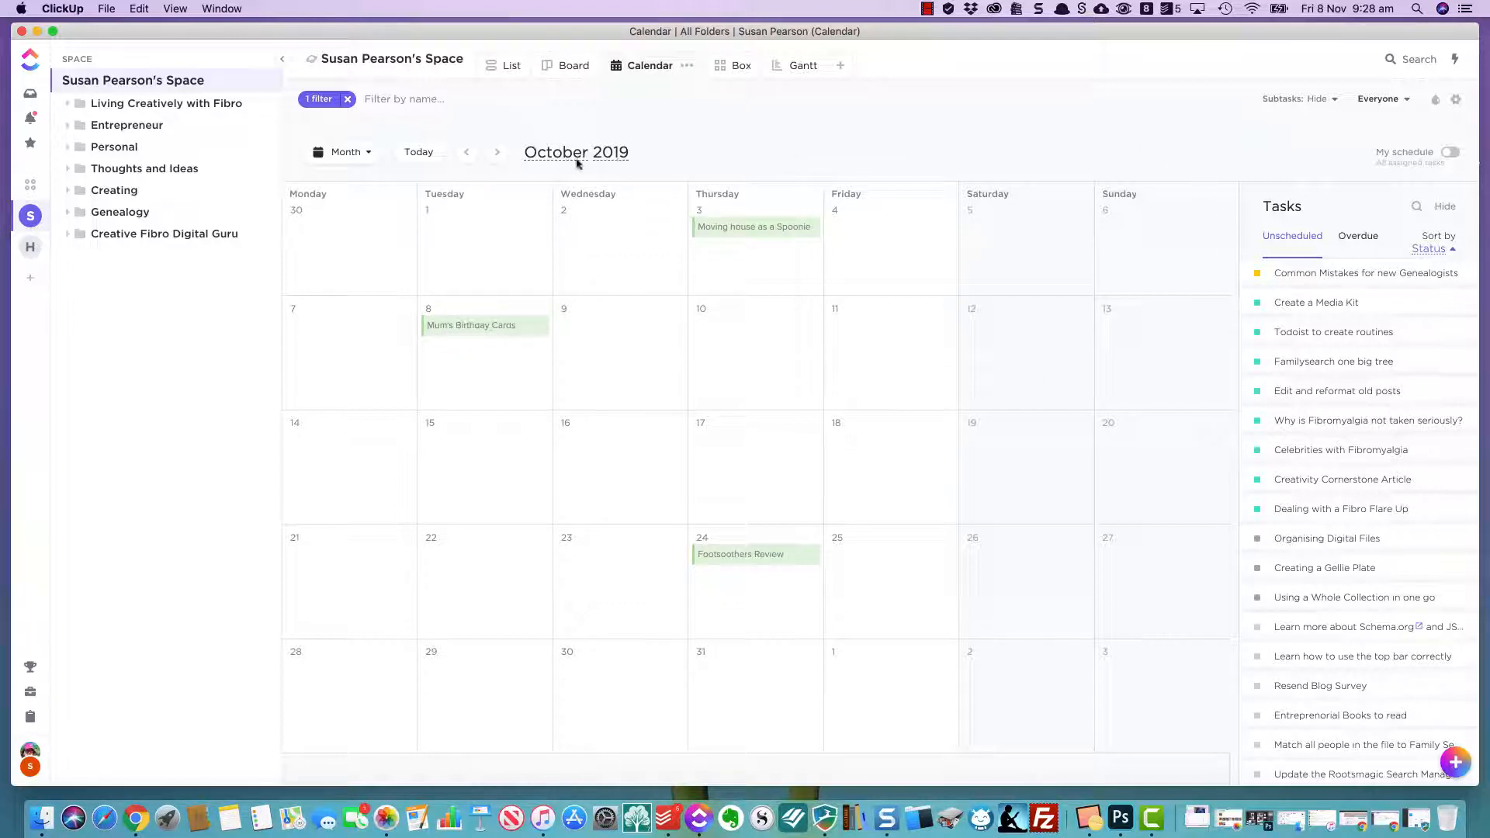
click(497, 153)
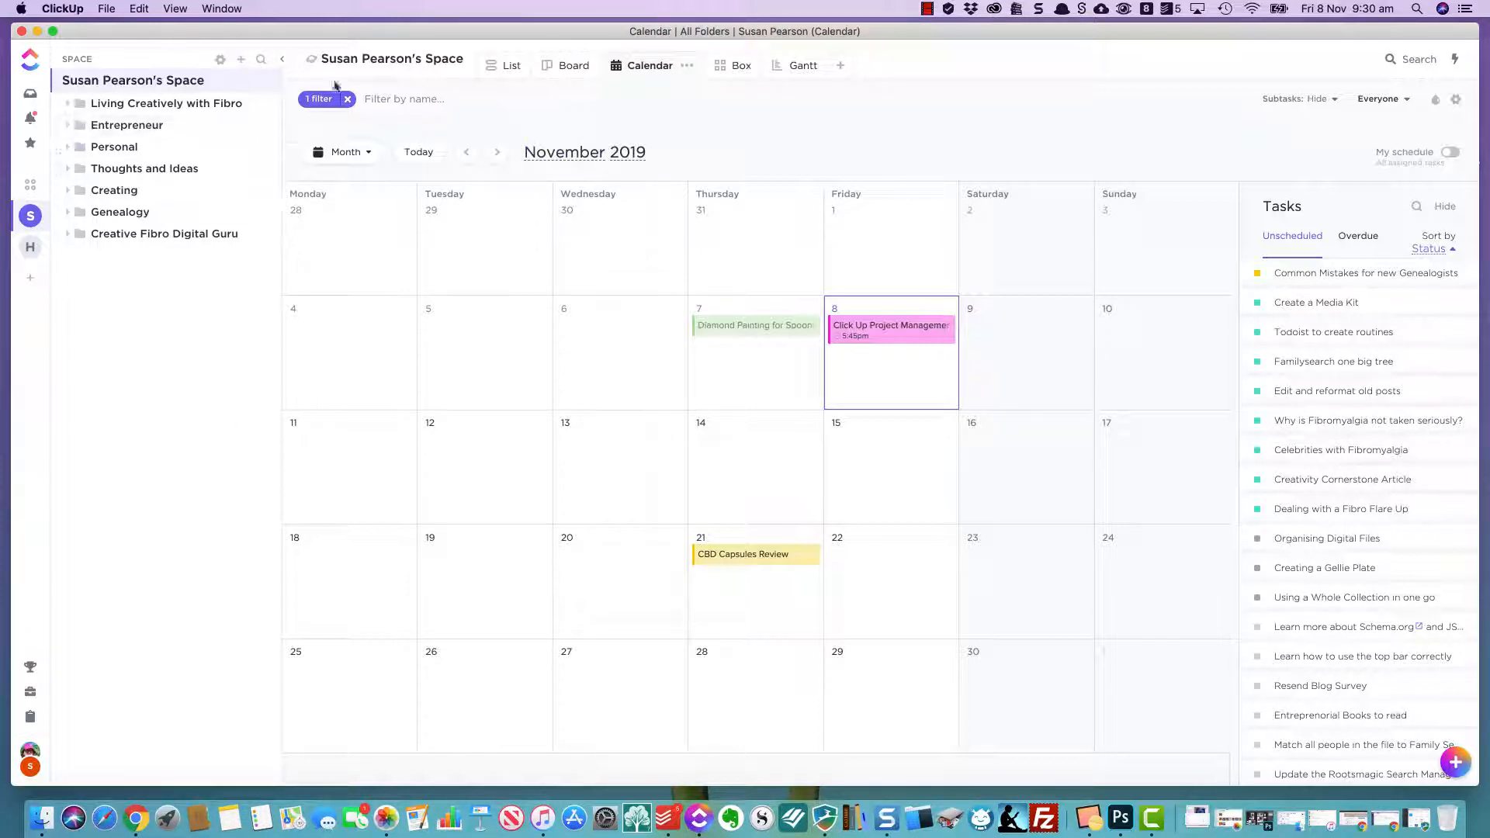
Open the Inbox and look through the unscheduled tasks sorted by priority.
click(31, 96)
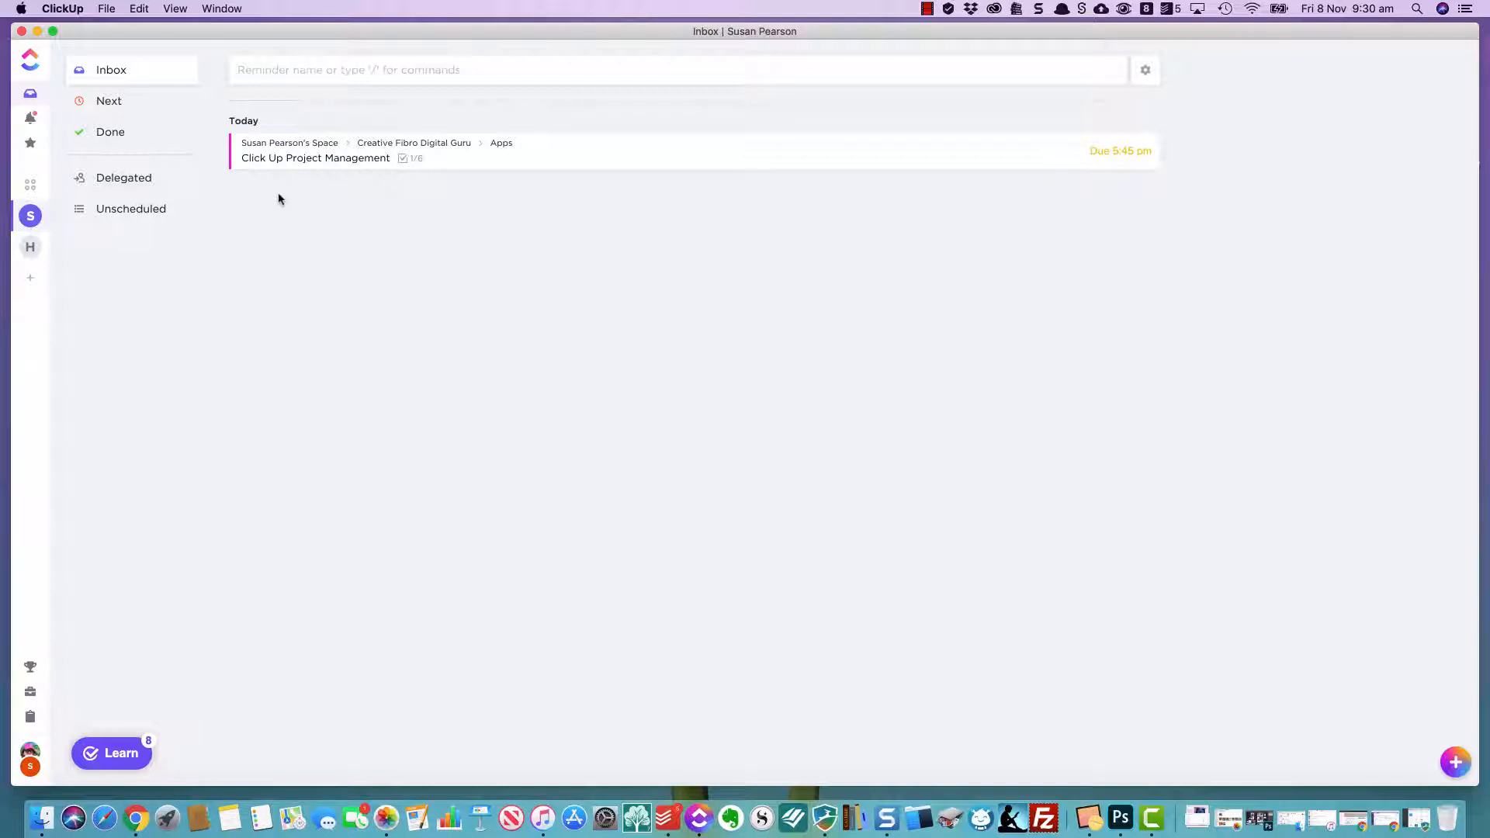
click(150, 209)
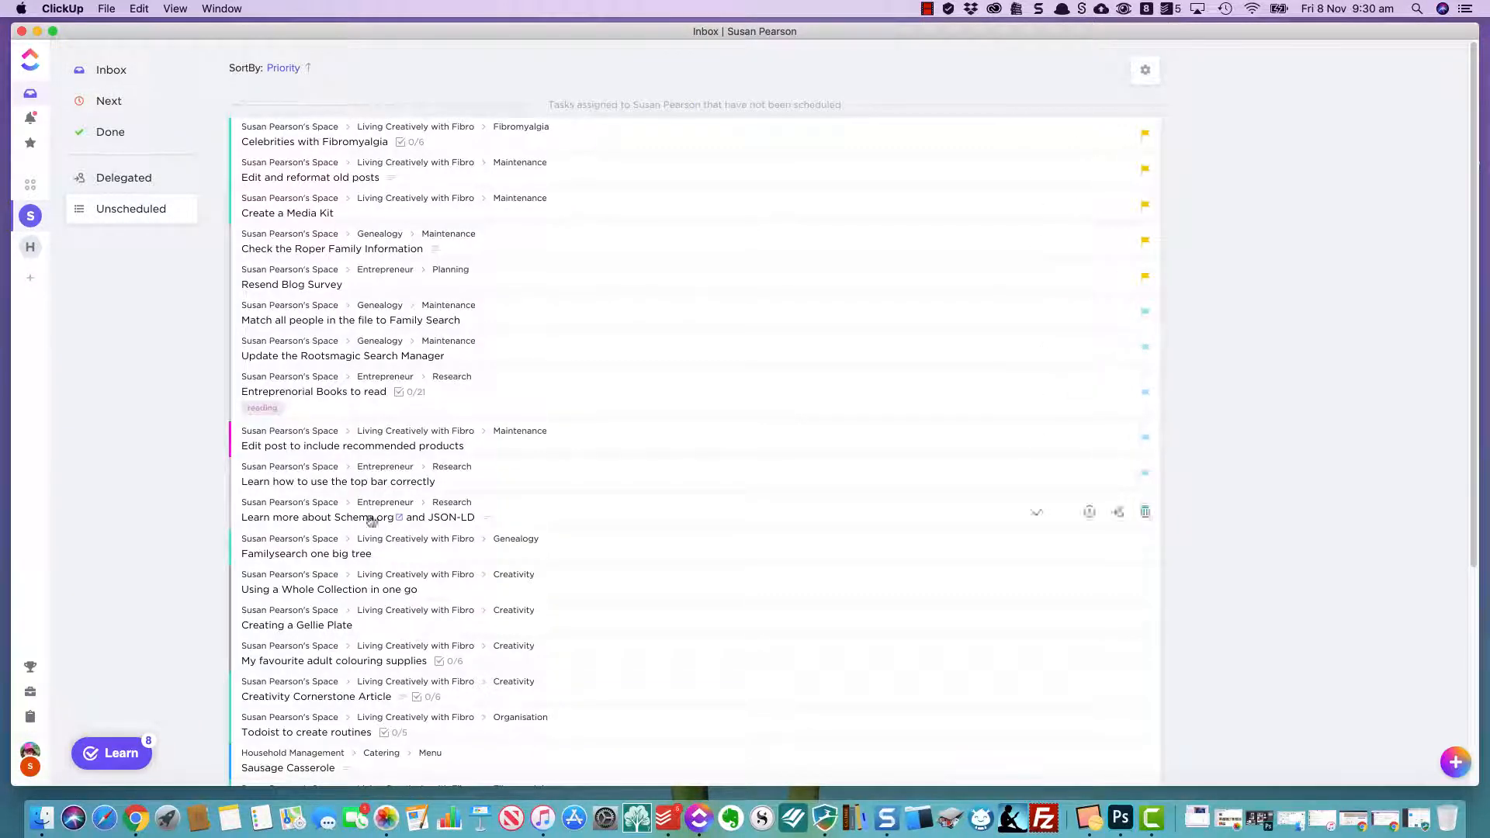
scroll(796, 535, down, 8)
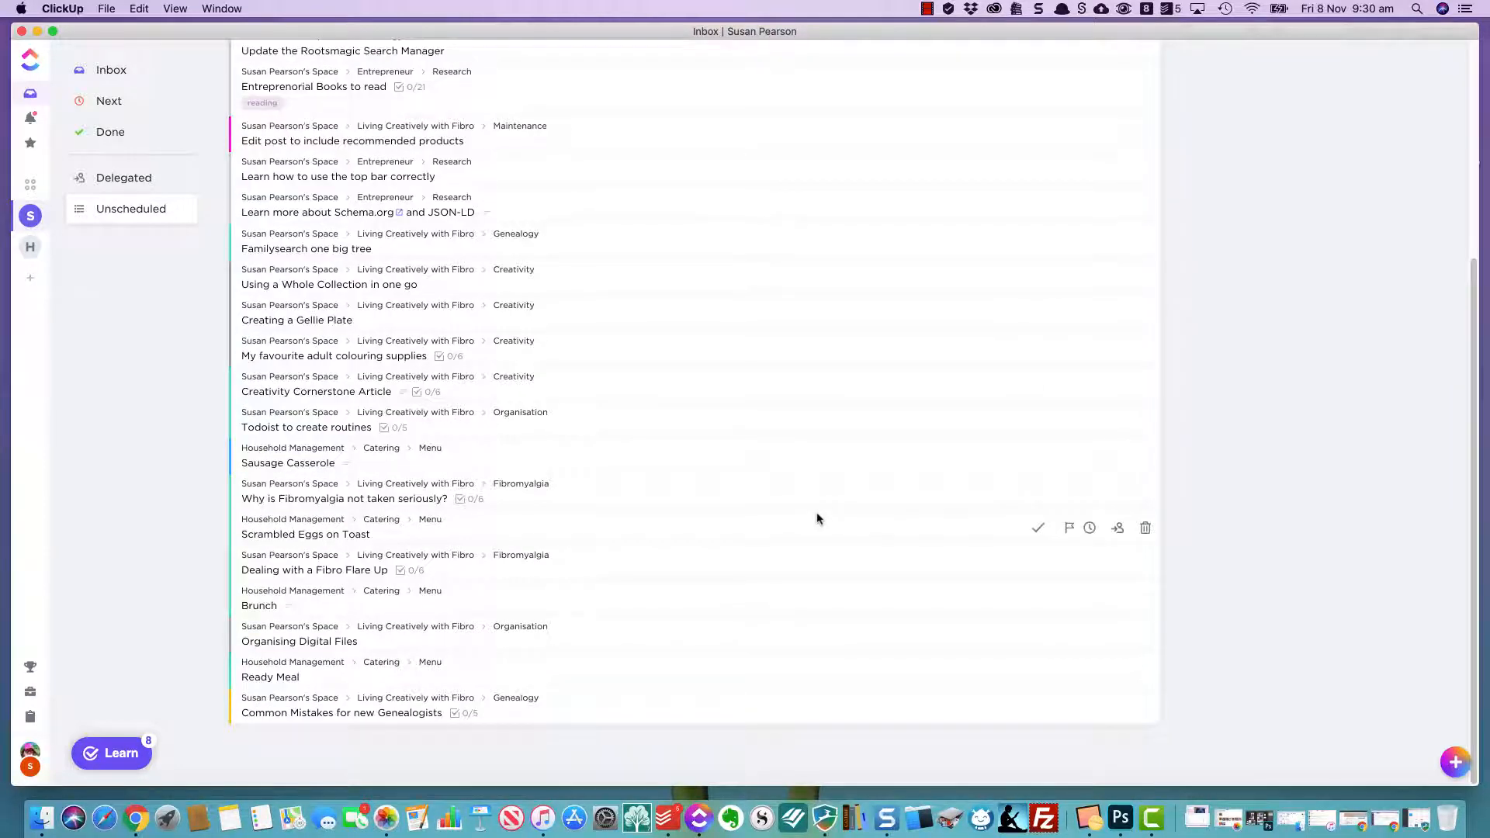
scroll(795, 396, up, 8)
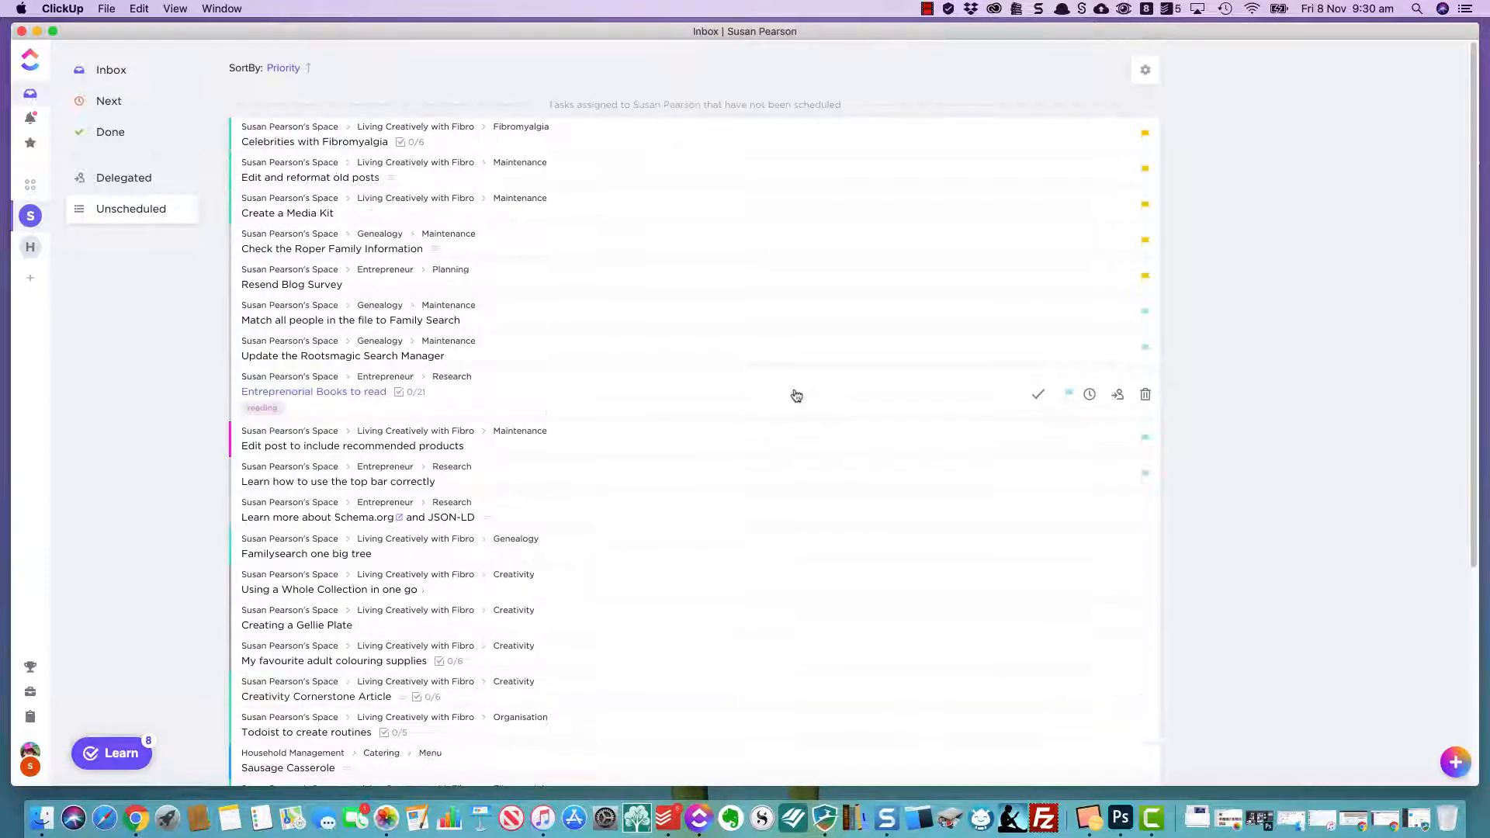
Return to the Inbox's main list, and view the What's New in 2.0 learning checklist before collapsing it.
click(109, 69)
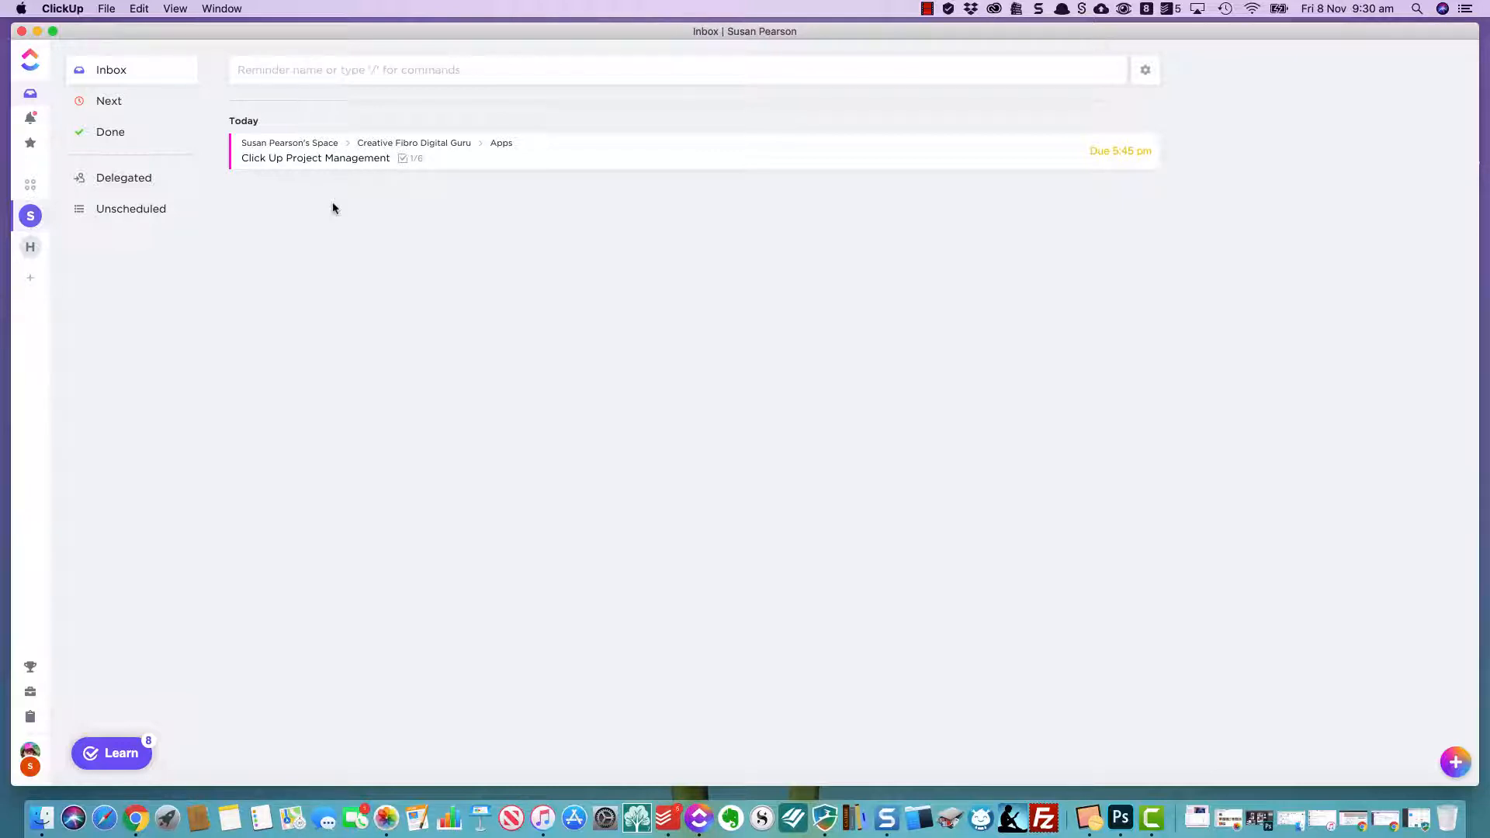
click(109, 752)
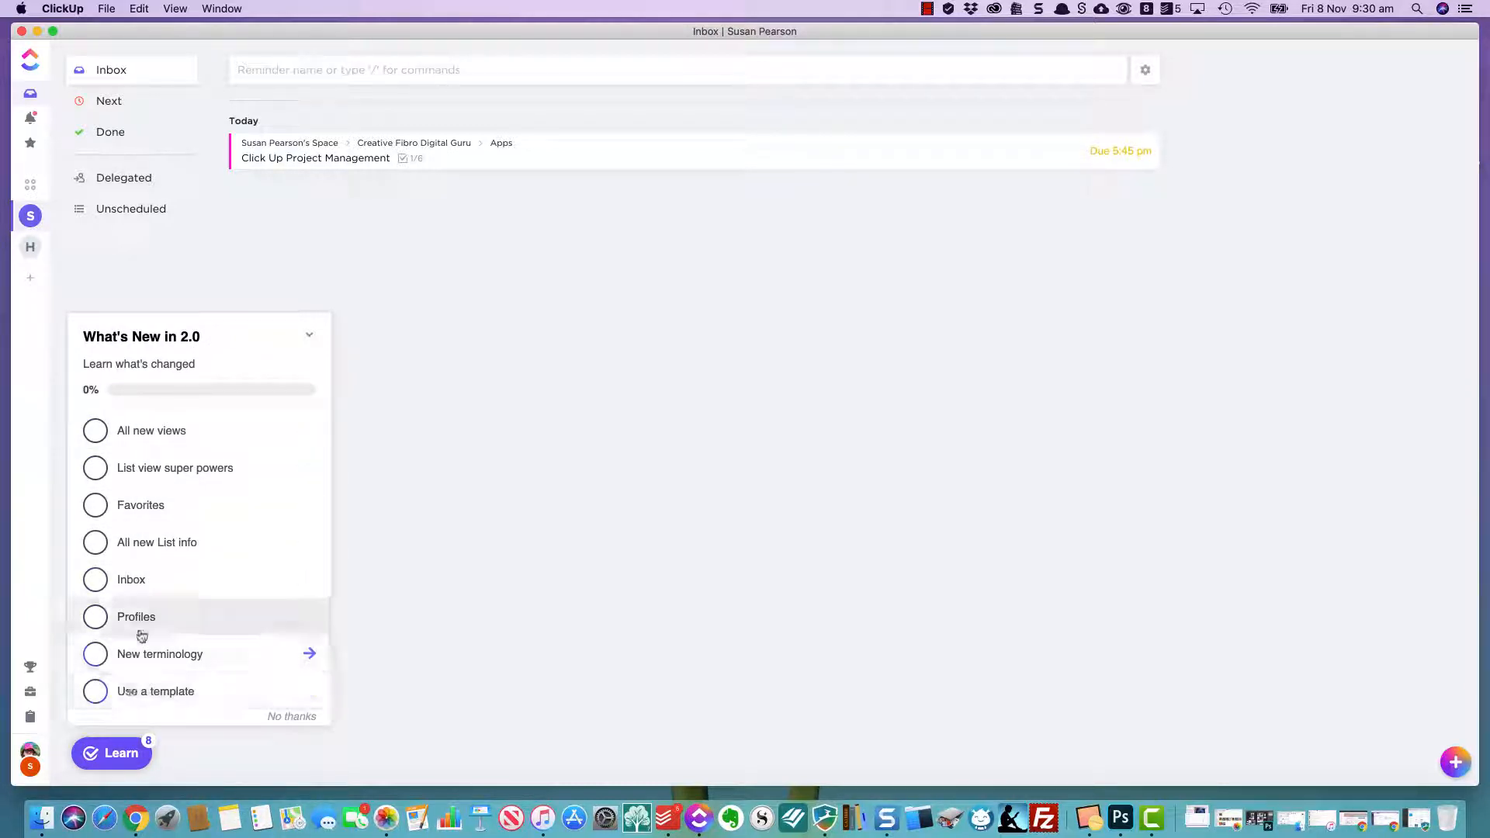
click(312, 336)
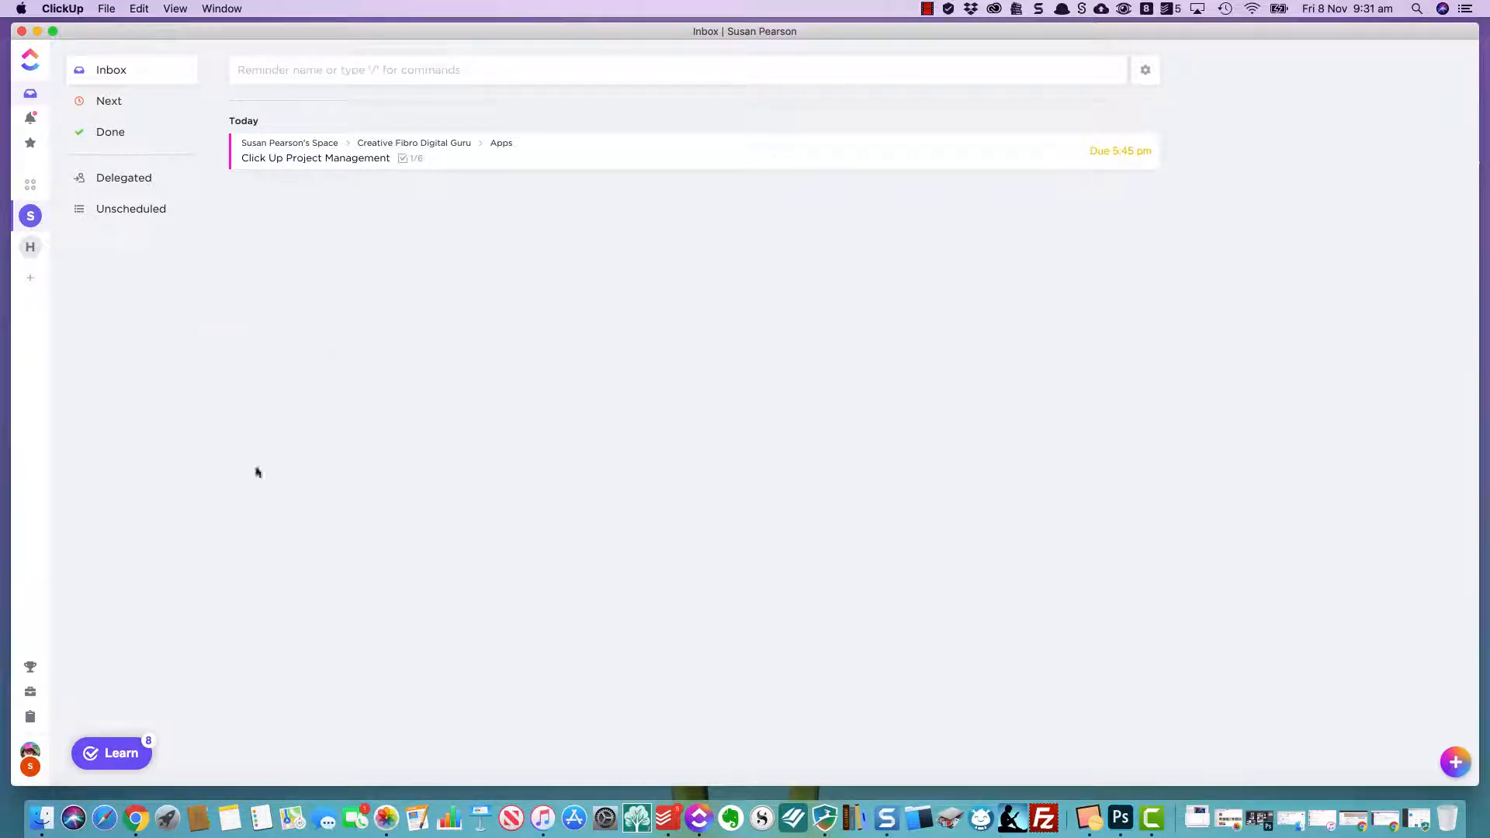
View the Goals, Portfolios and Reporting pages in turn.
click(31, 668)
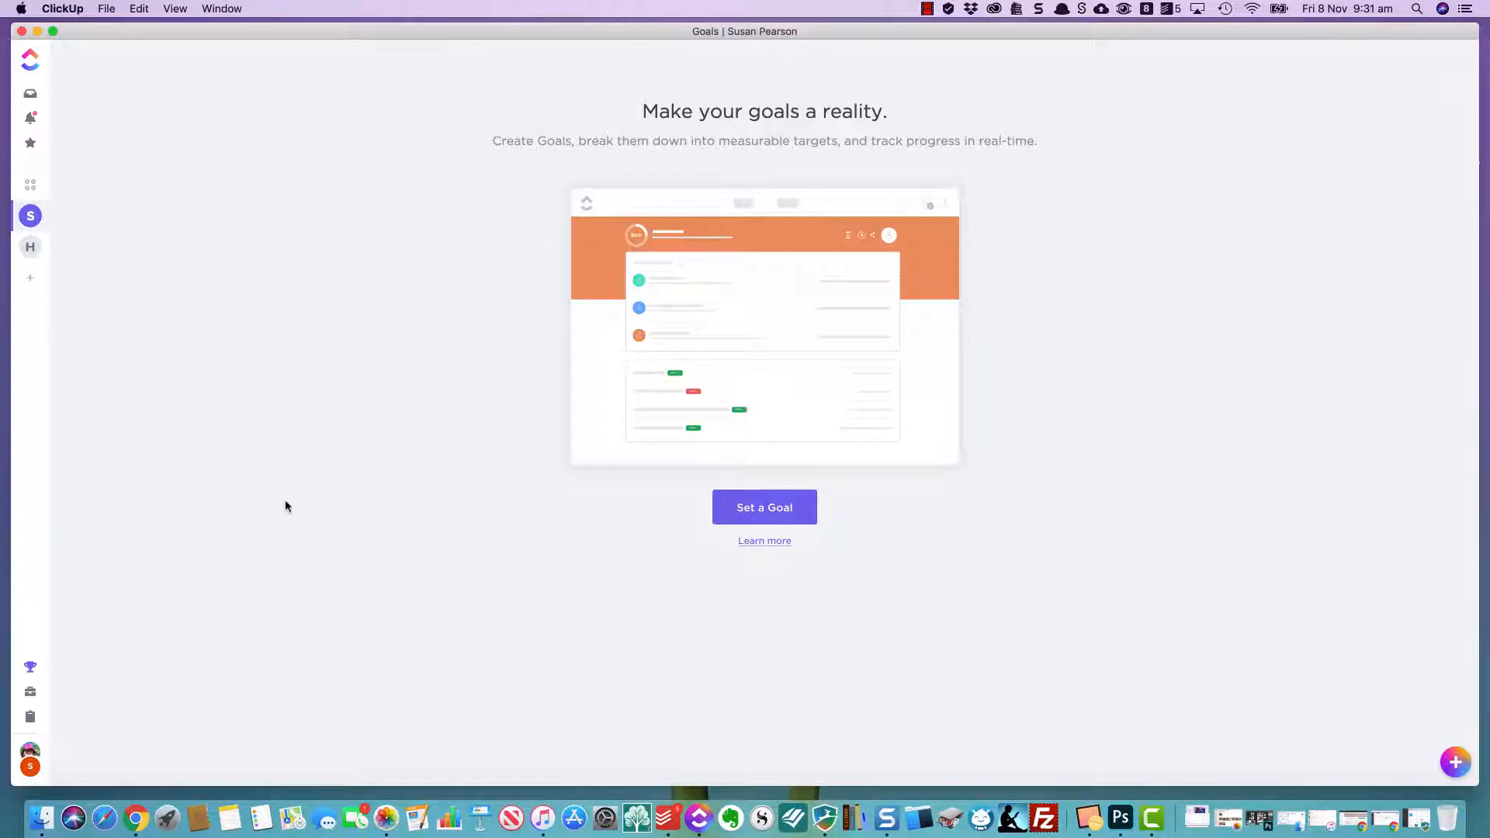
click(30, 693)
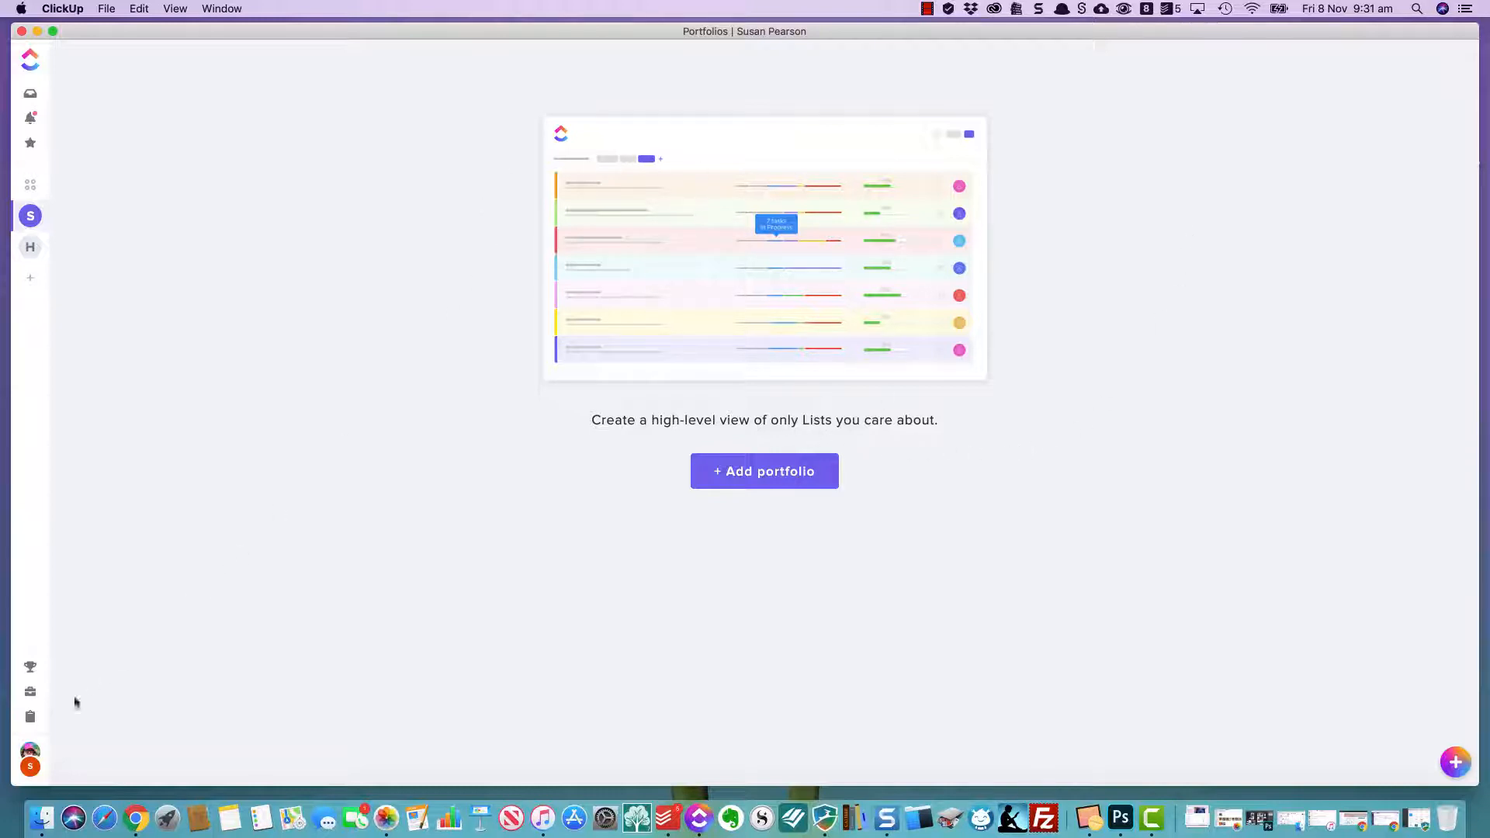
click(29, 717)
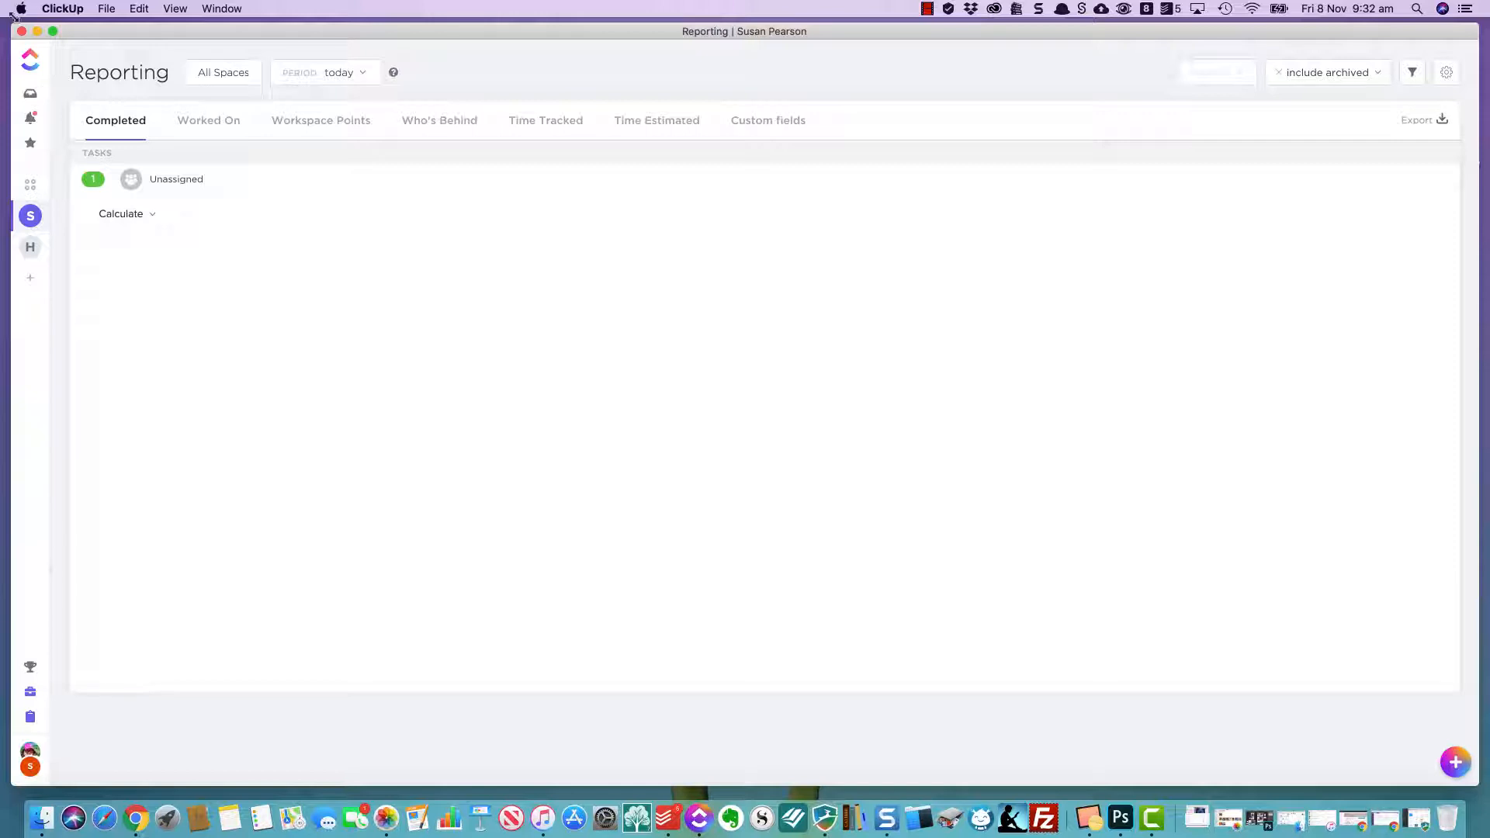
Show the calendar for Everything, view the Notepad and hide it from the quick-create options.
click(31, 186)
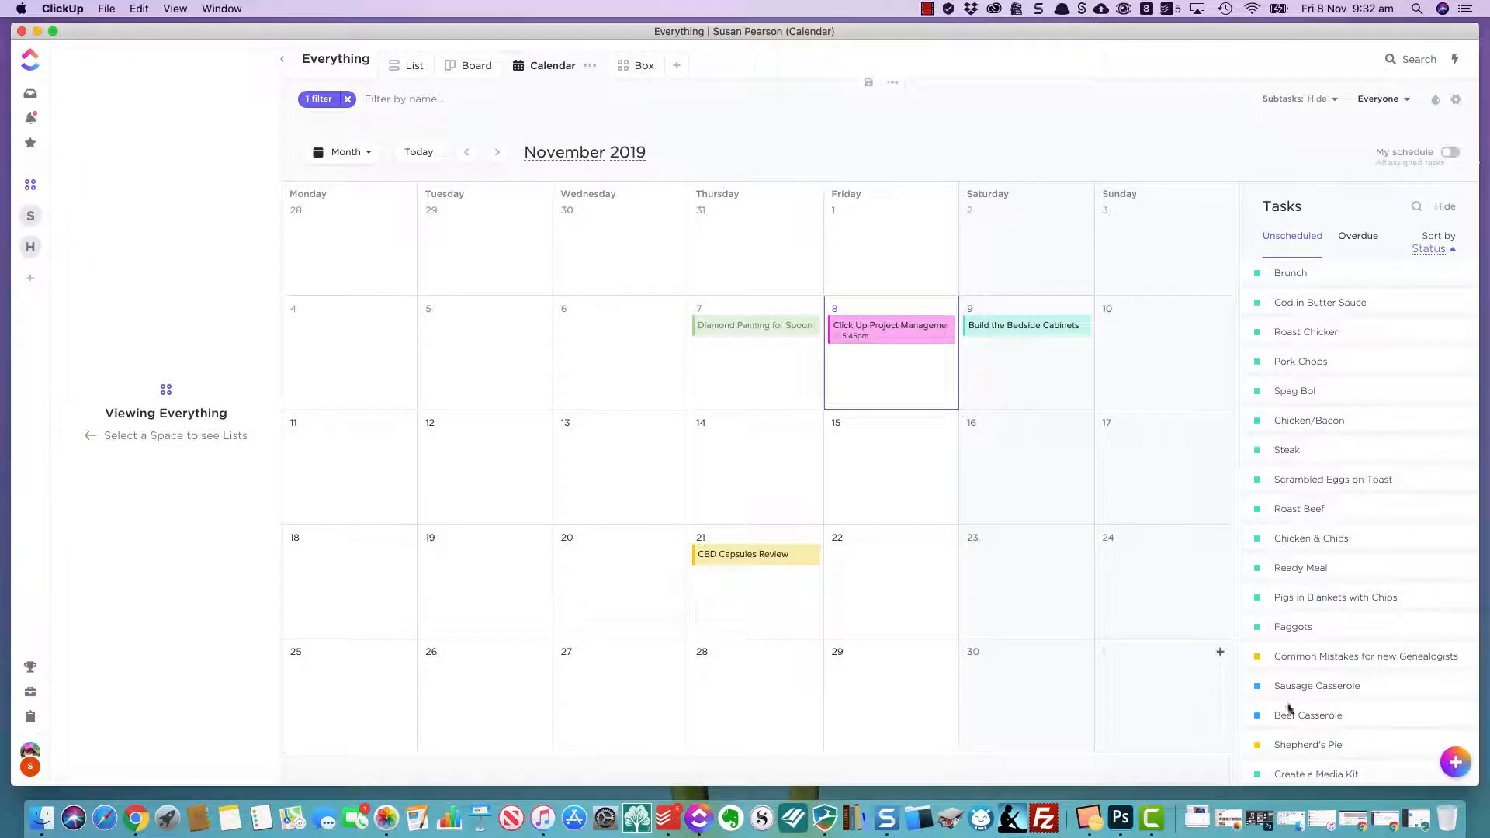
mouse_move(1454, 762)
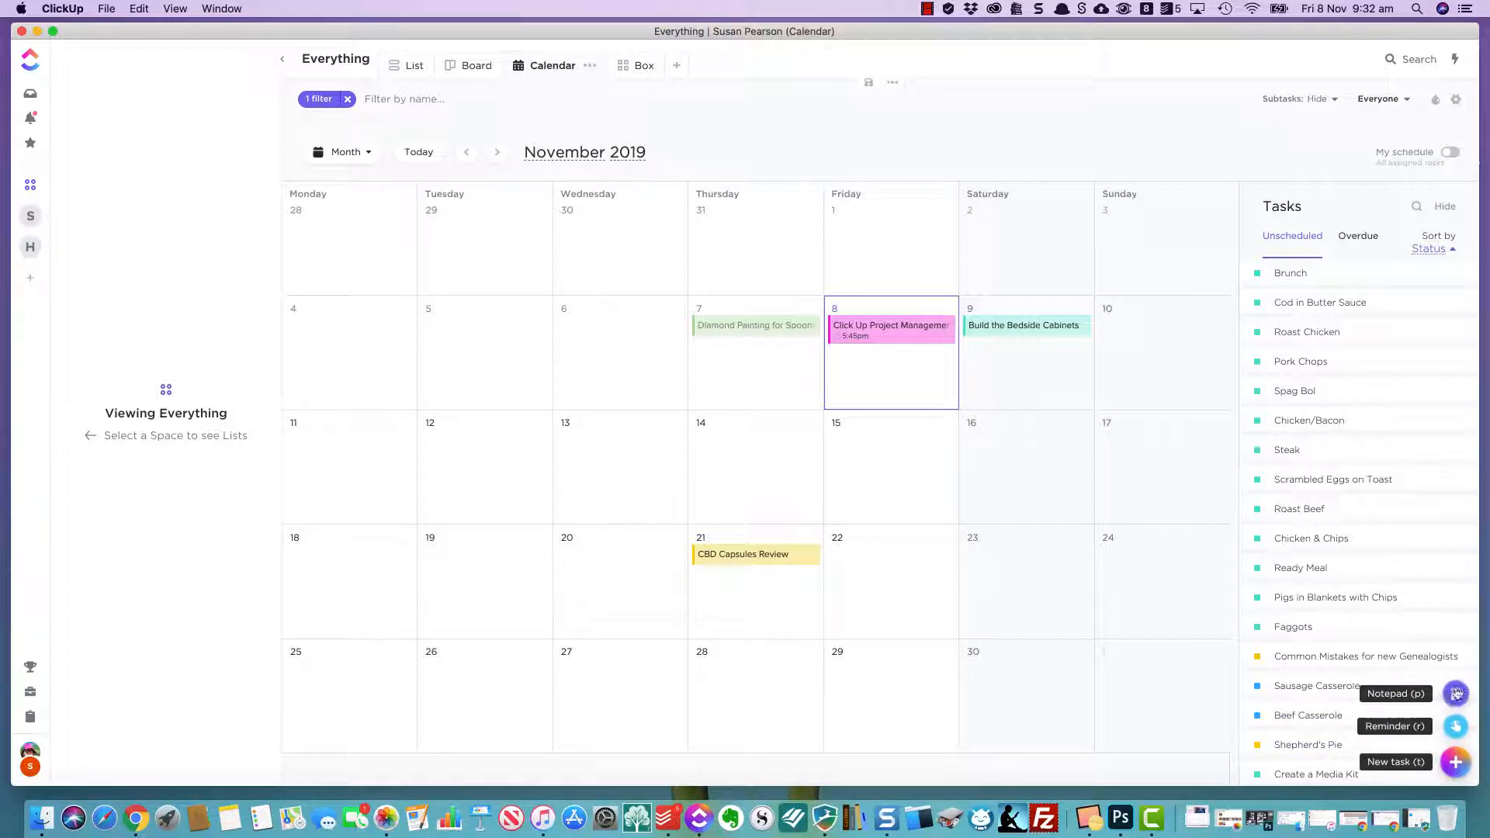
click(1456, 693)
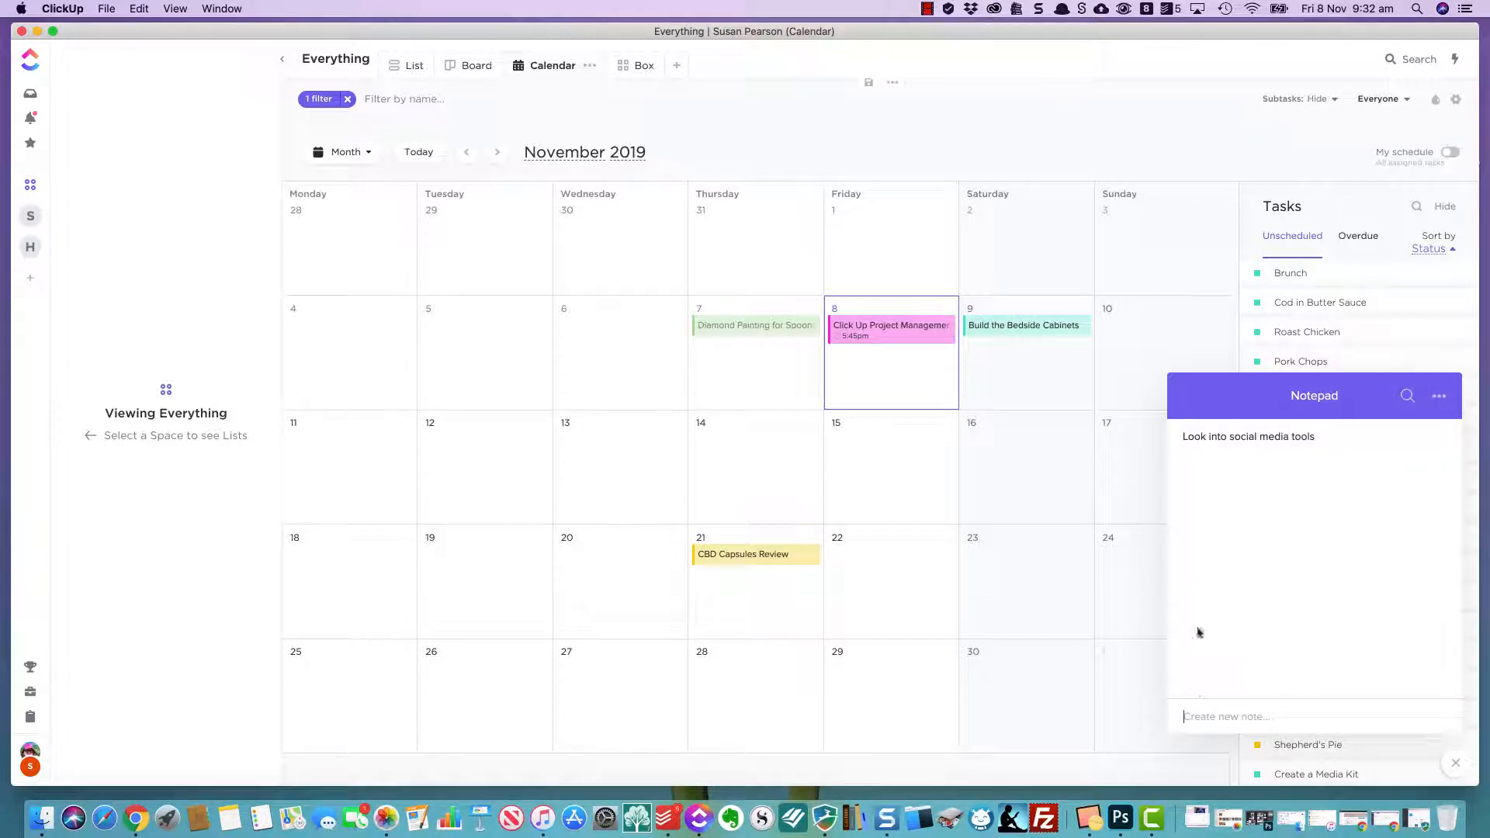
click(1436, 398)
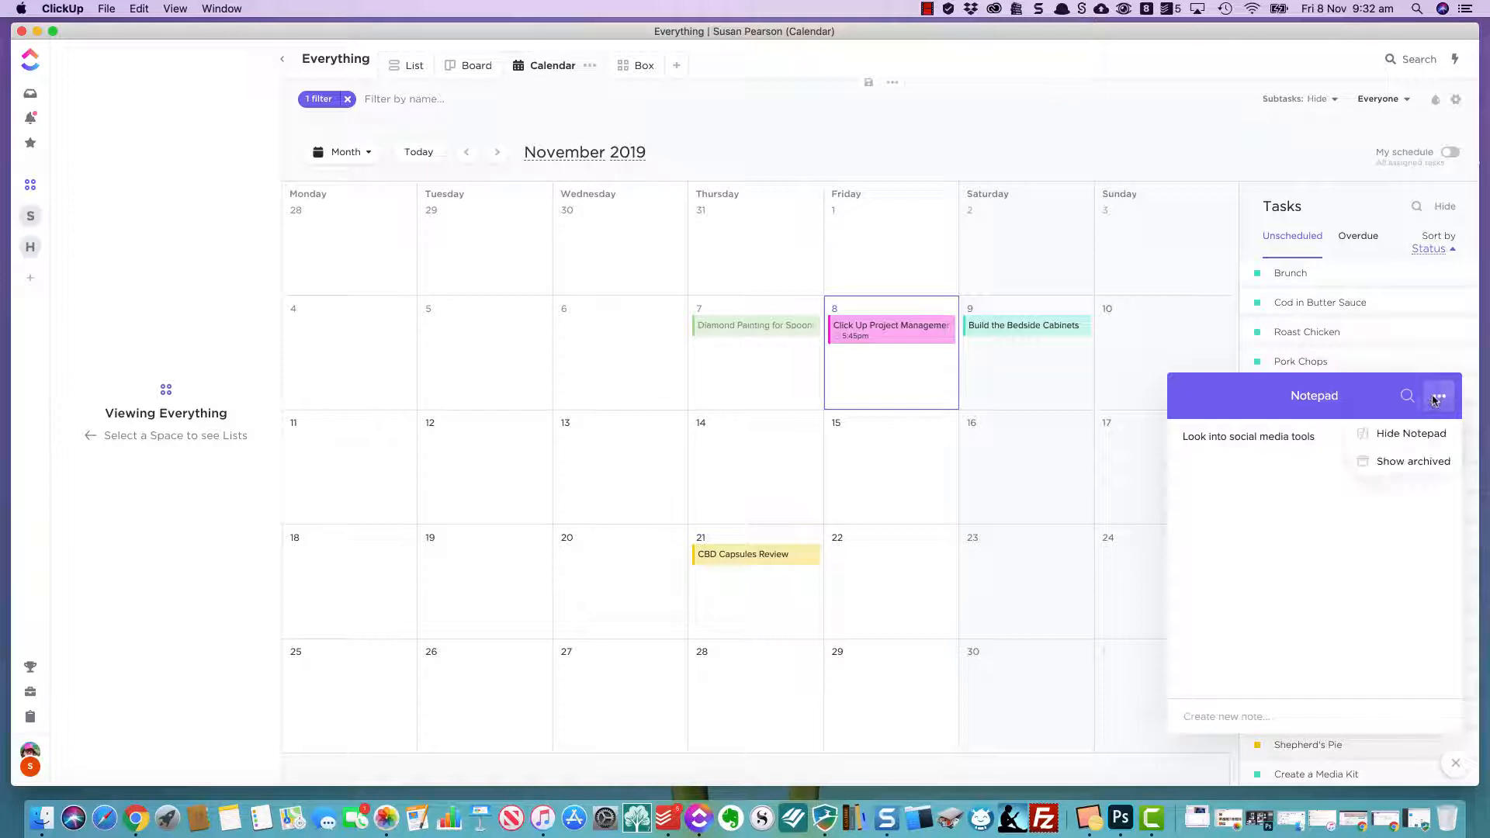
click(1428, 438)
mouse_move(1457, 764)
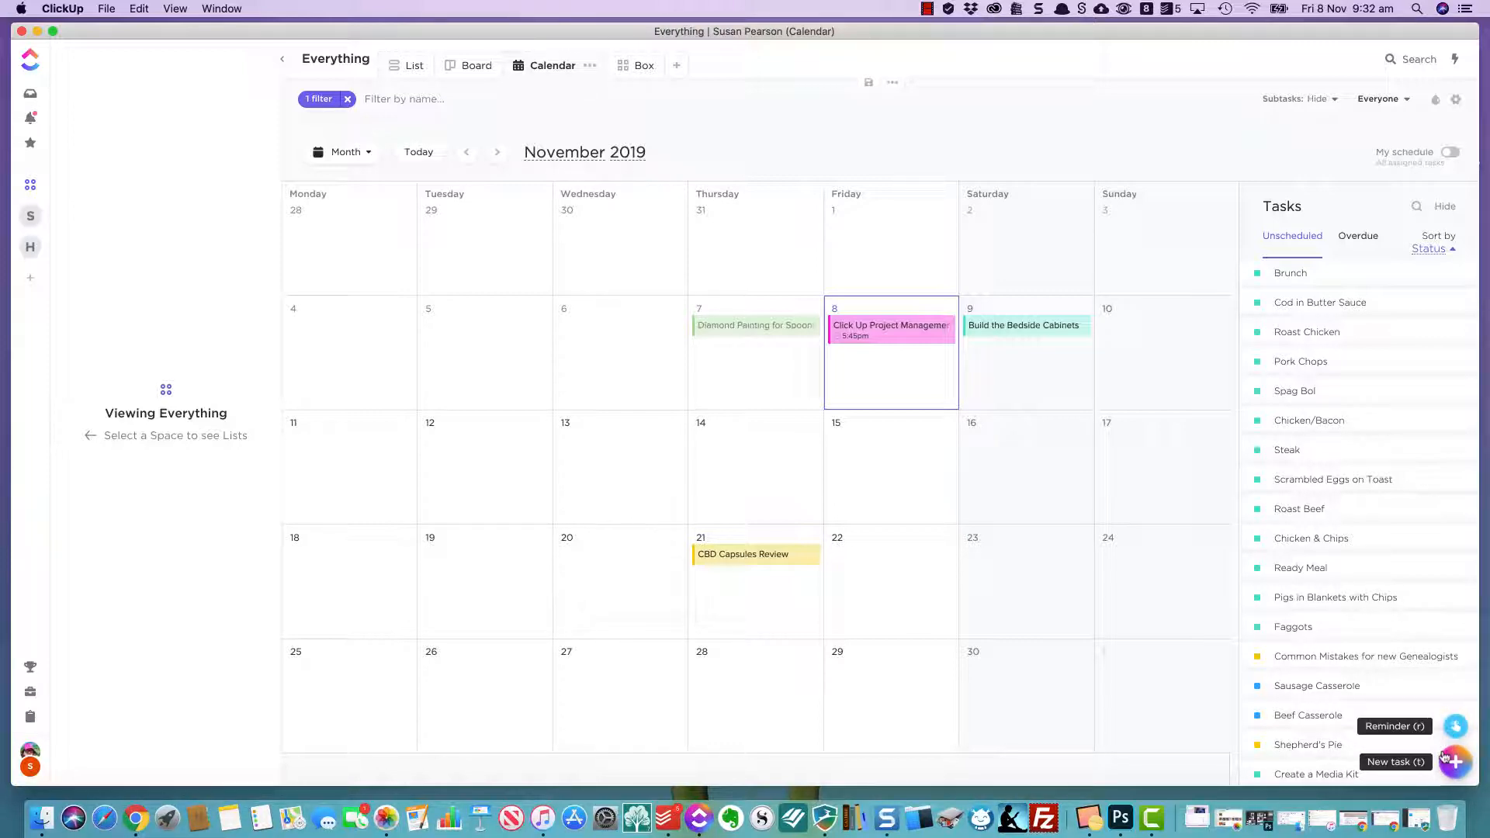
View the blank new reminder form and the blank new task form, closing each without creating anything.
click(1454, 726)
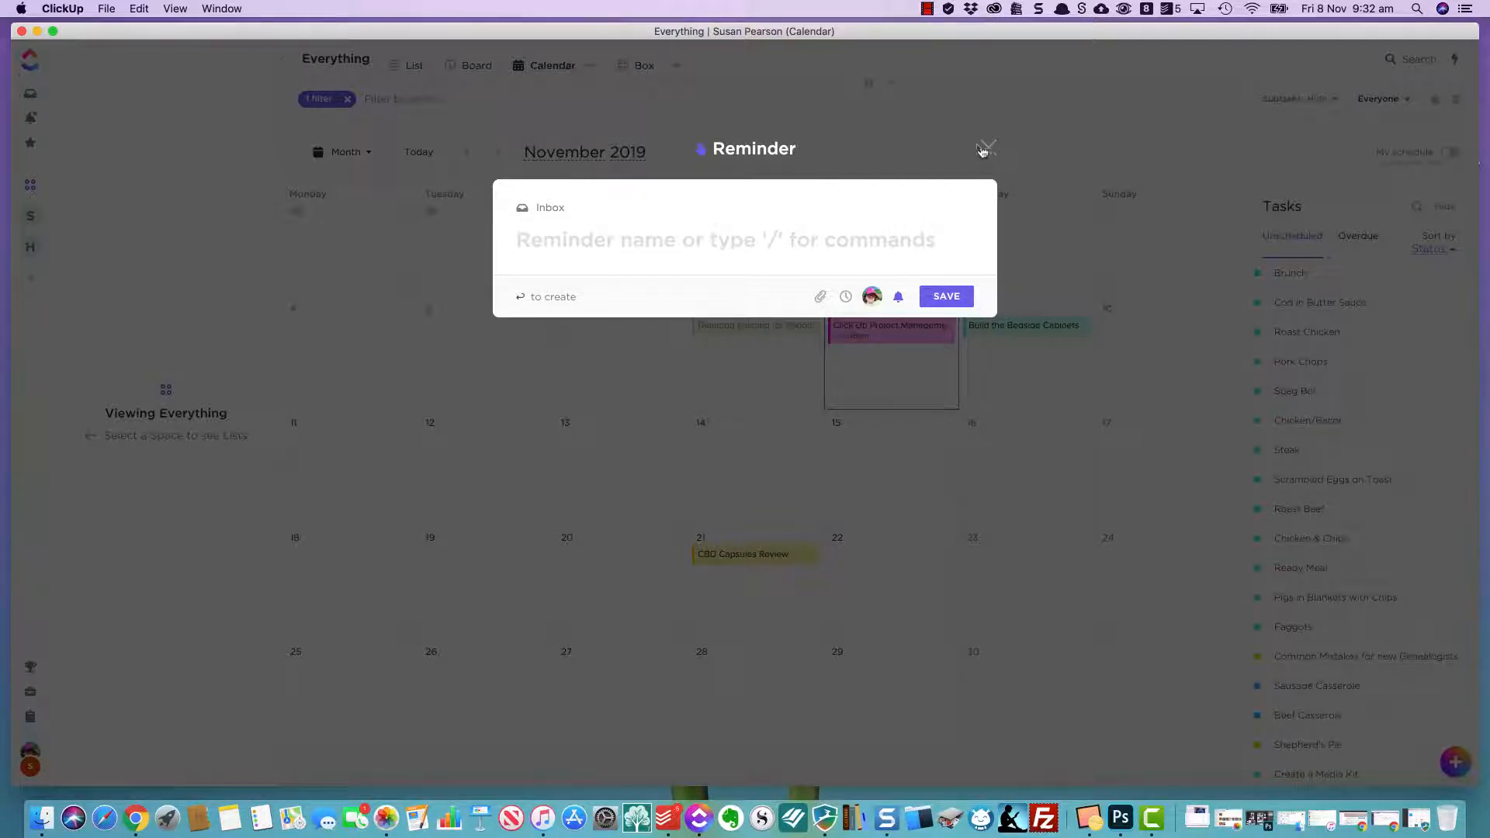
click(986, 148)
mouse_move(1455, 762)
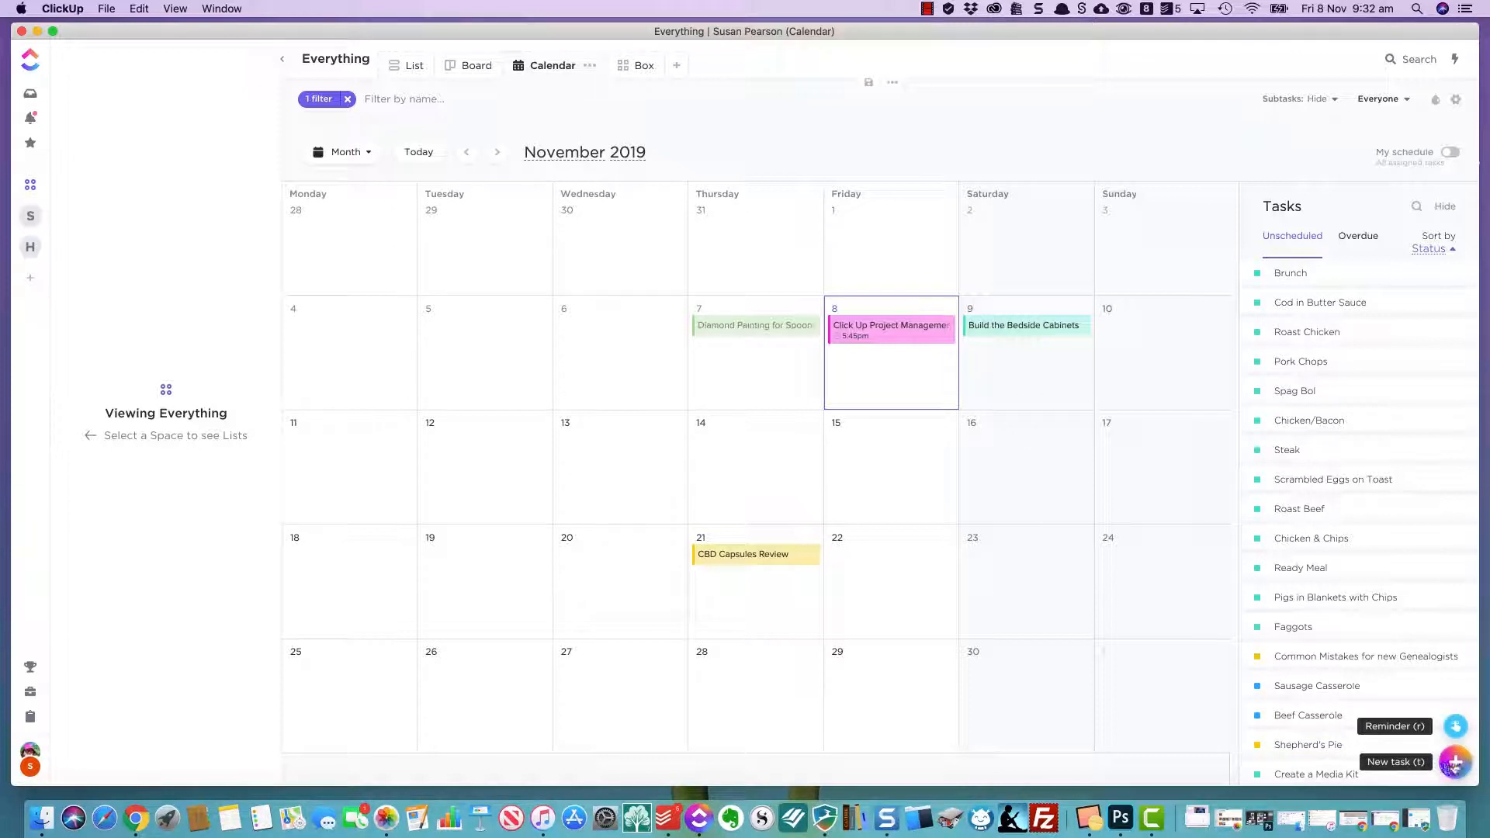
click(1454, 763)
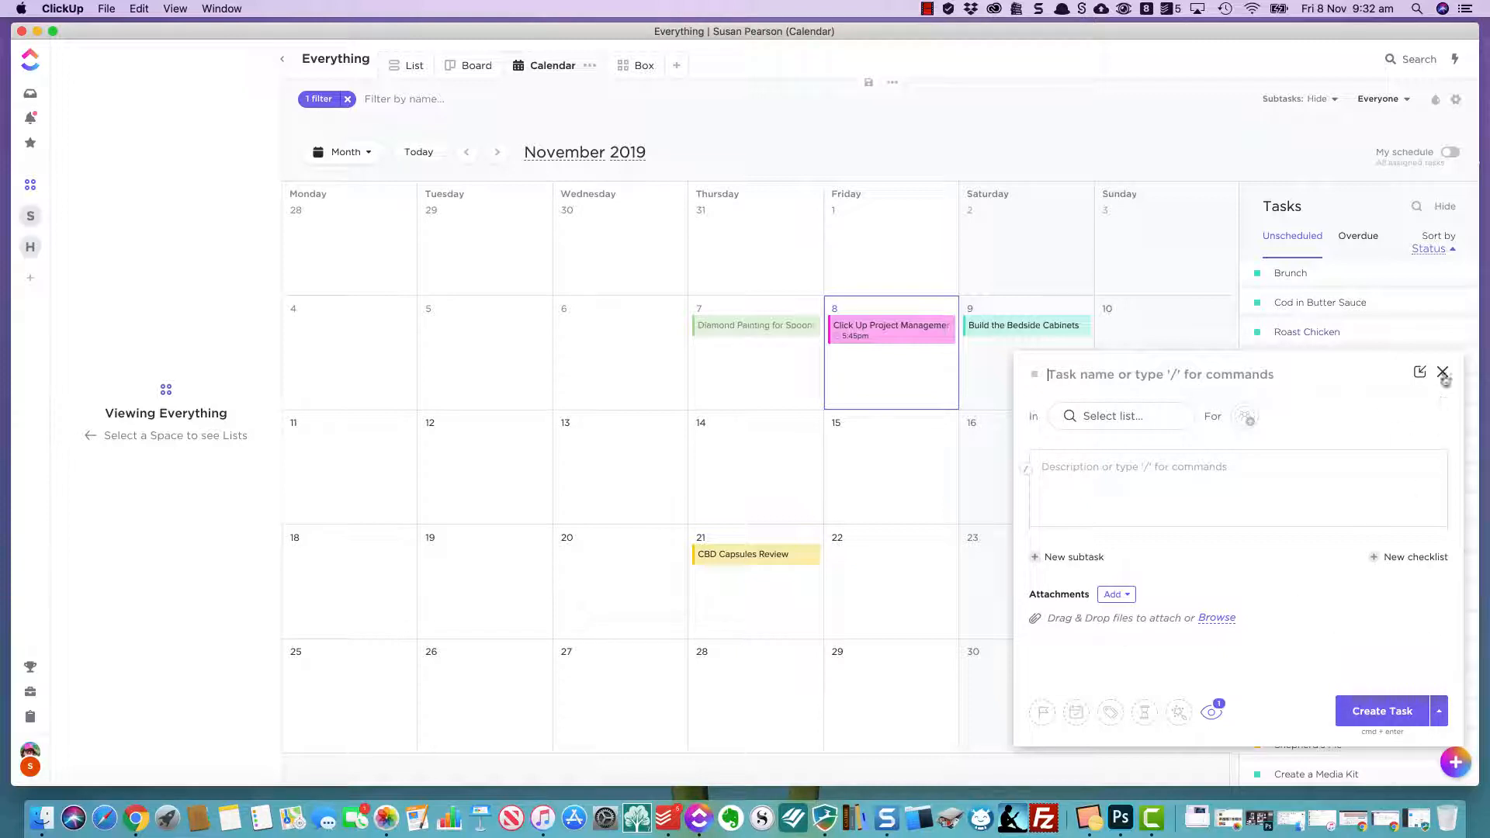
click(1442, 370)
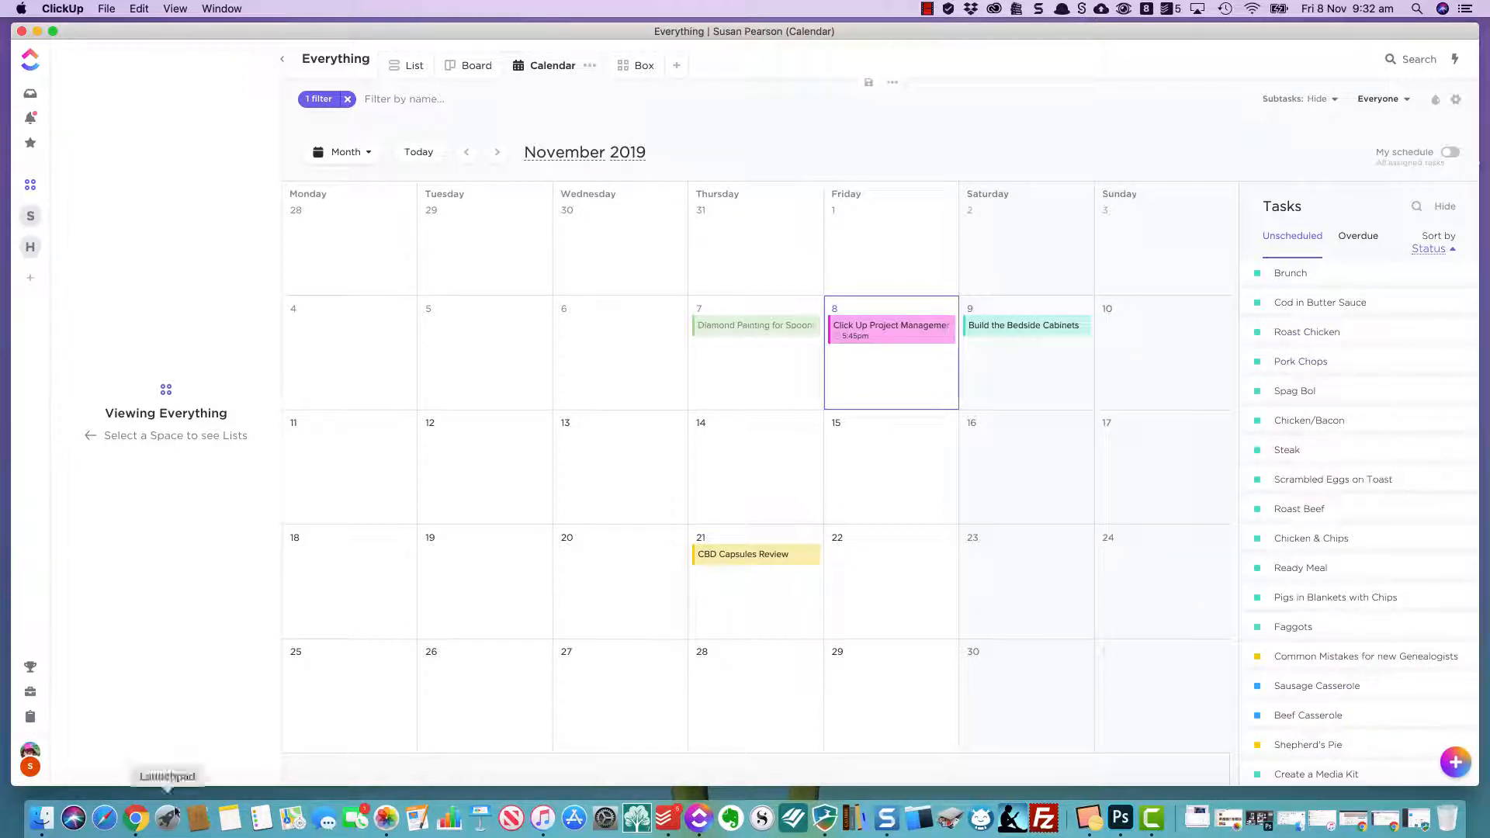
Switch to Chrome, view the ClickUp extension's new task popup over the WordPress post, close it and return to ClickUp.
click(137, 820)
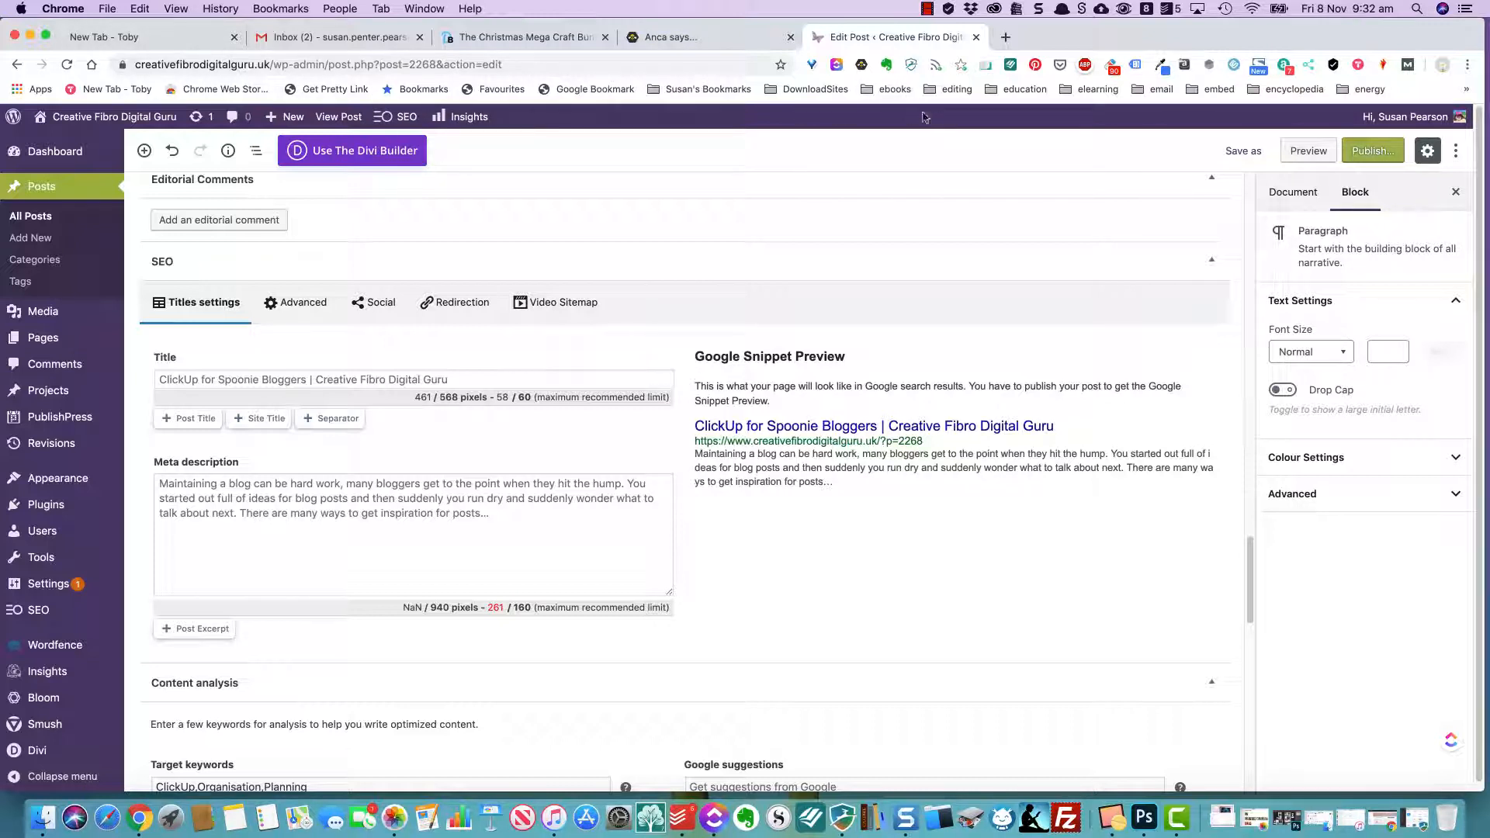
click(836, 67)
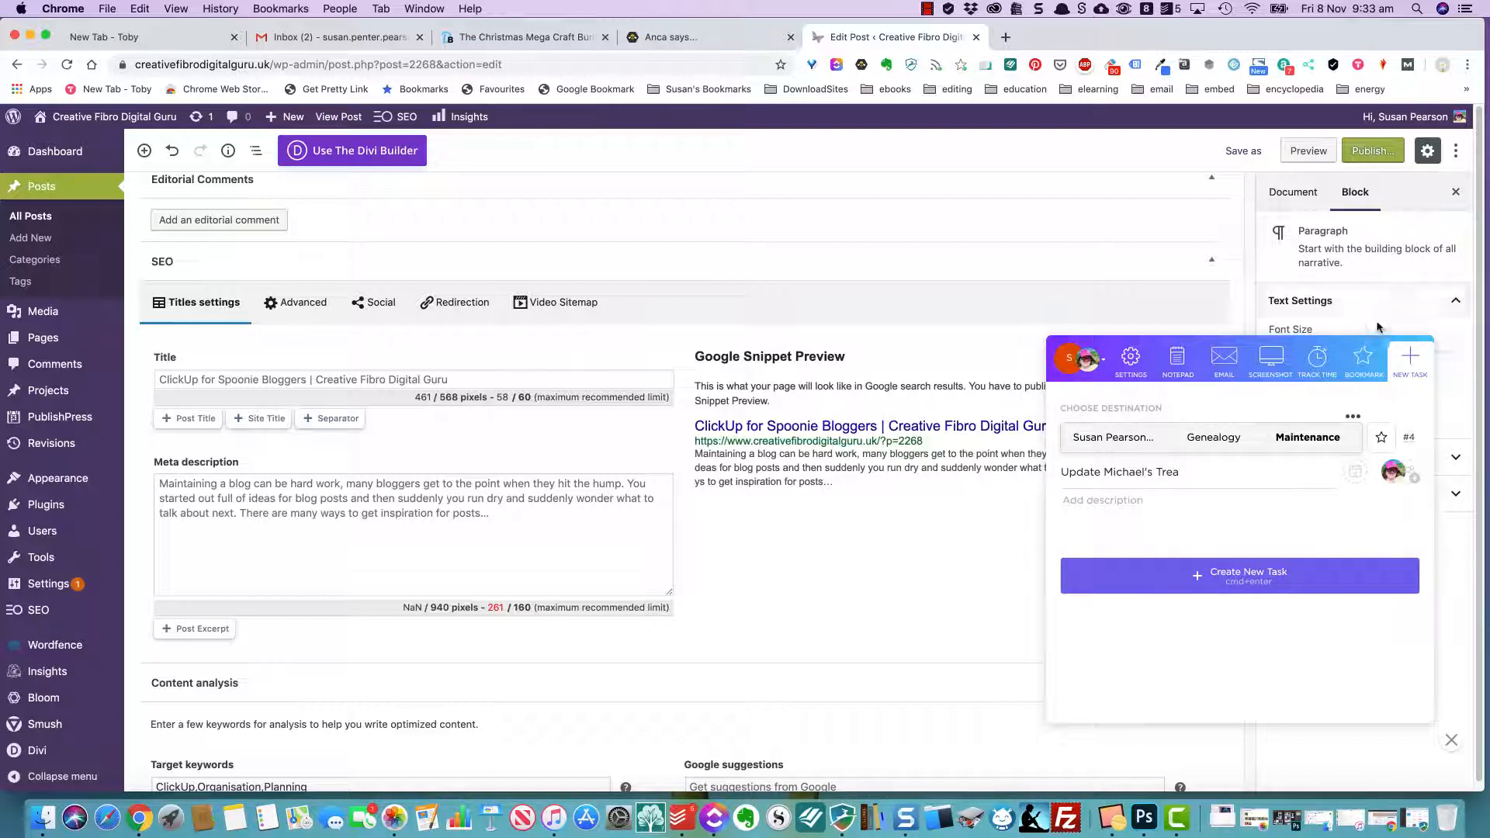
click(1451, 741)
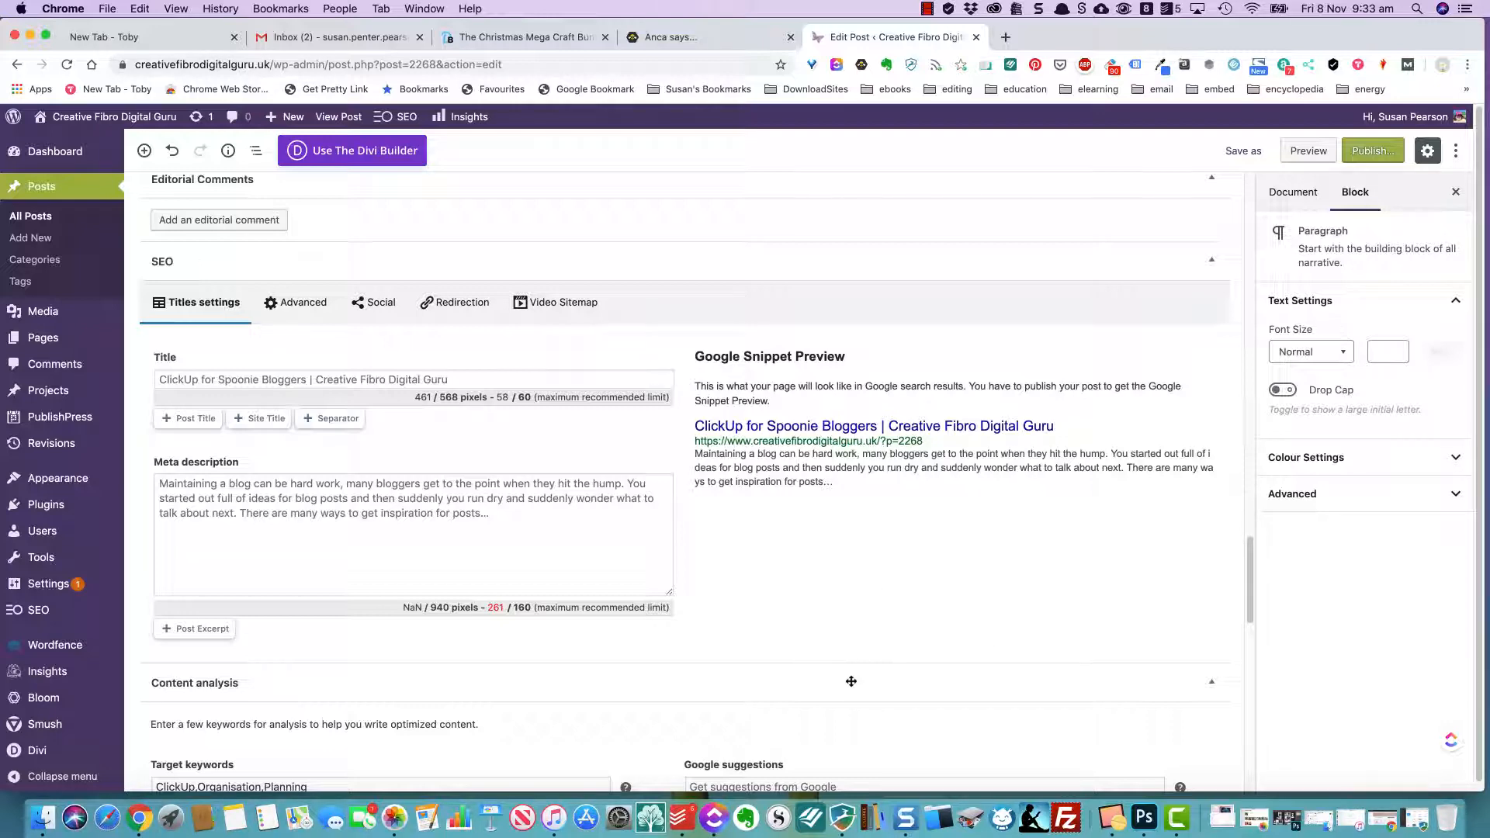
click(712, 818)
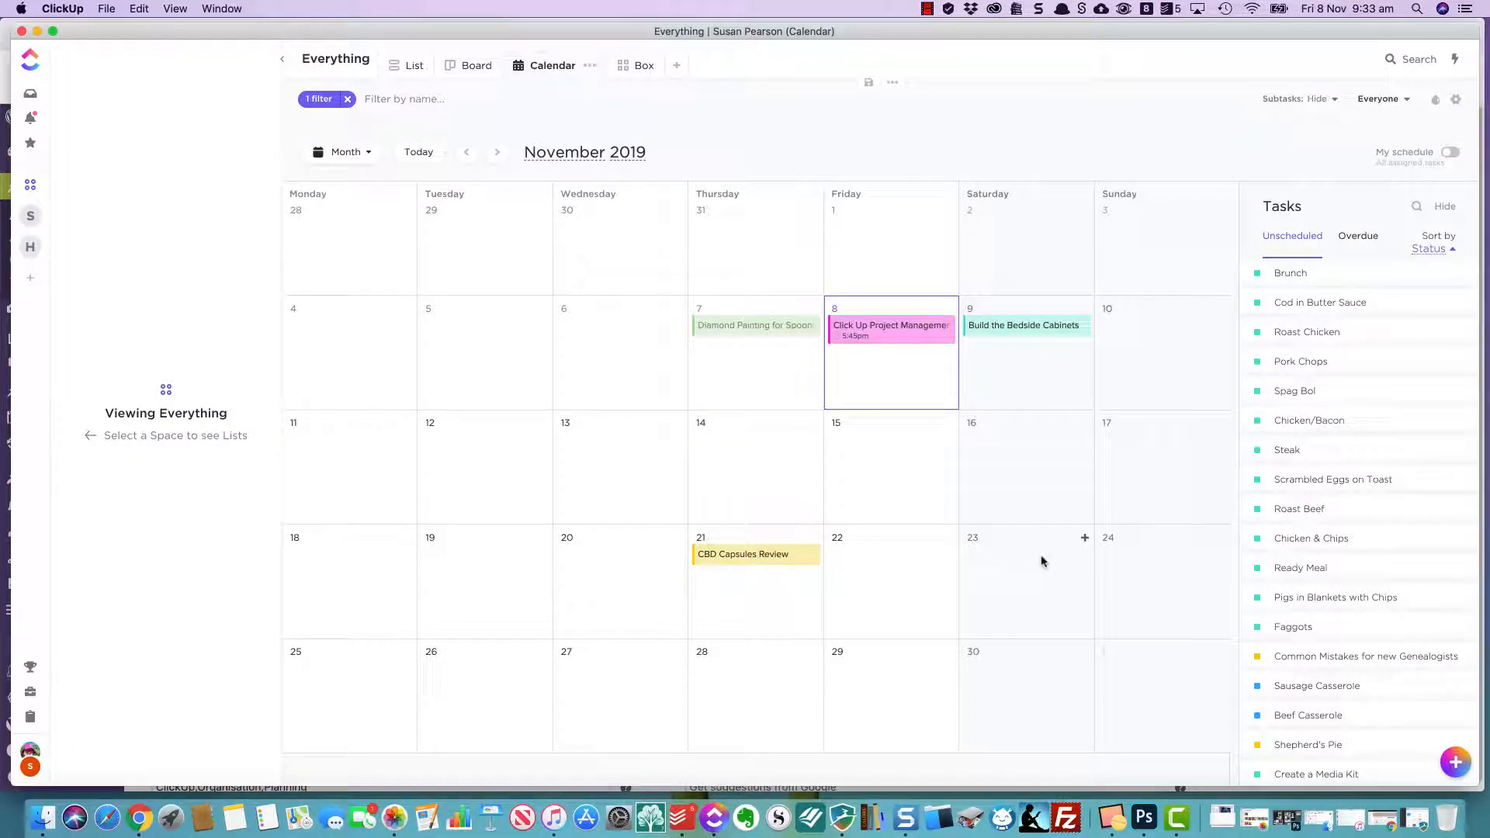